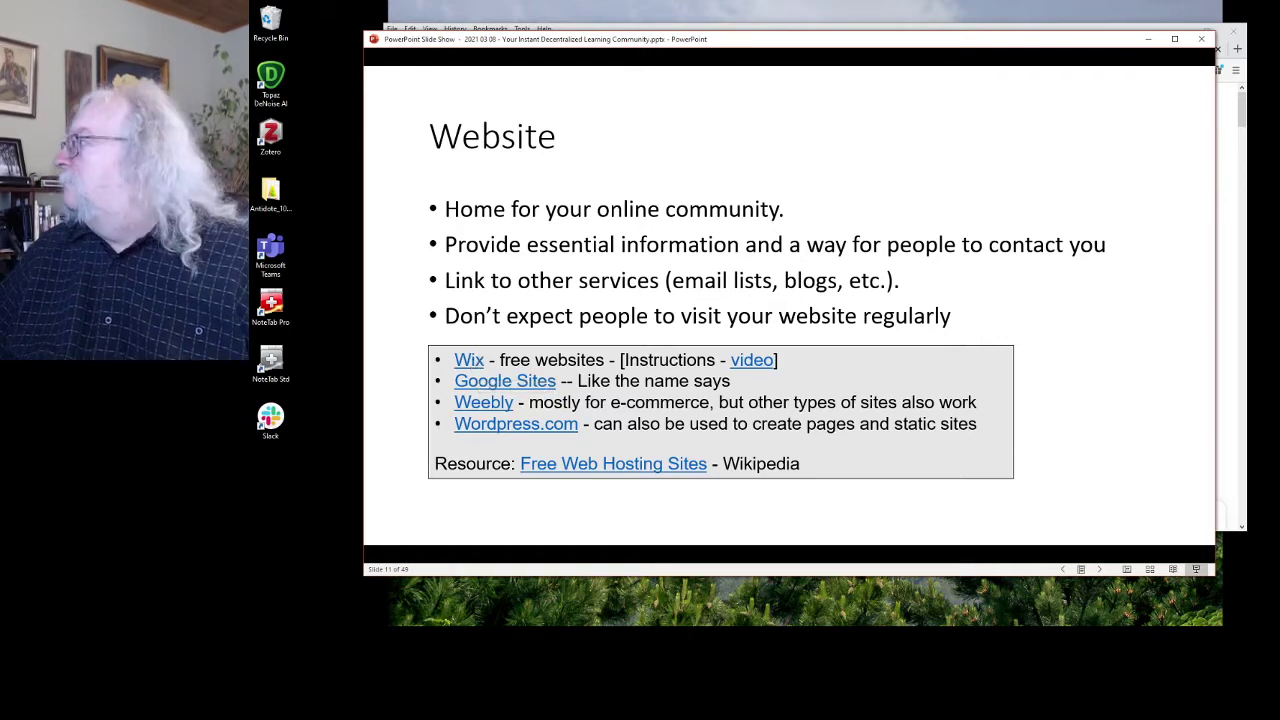
Search Google for 'wordpress' in a new Firefox tab.
click(1236, 128)
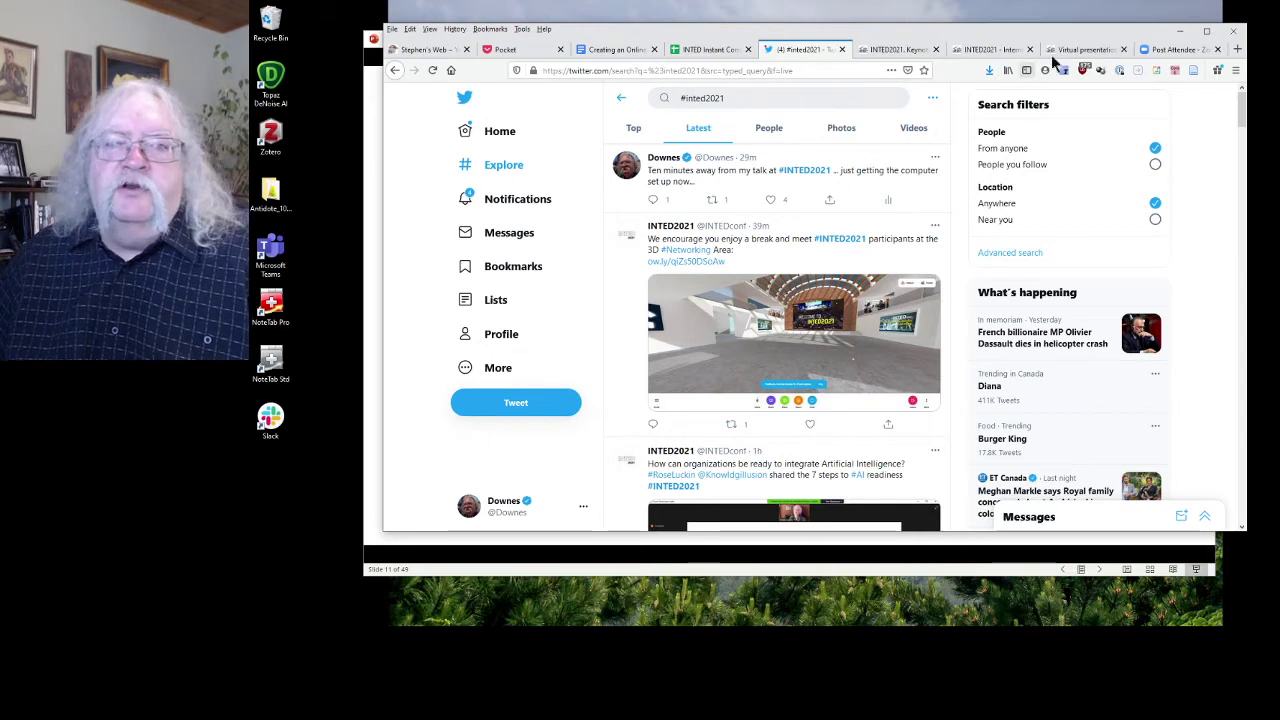
click(1237, 52)
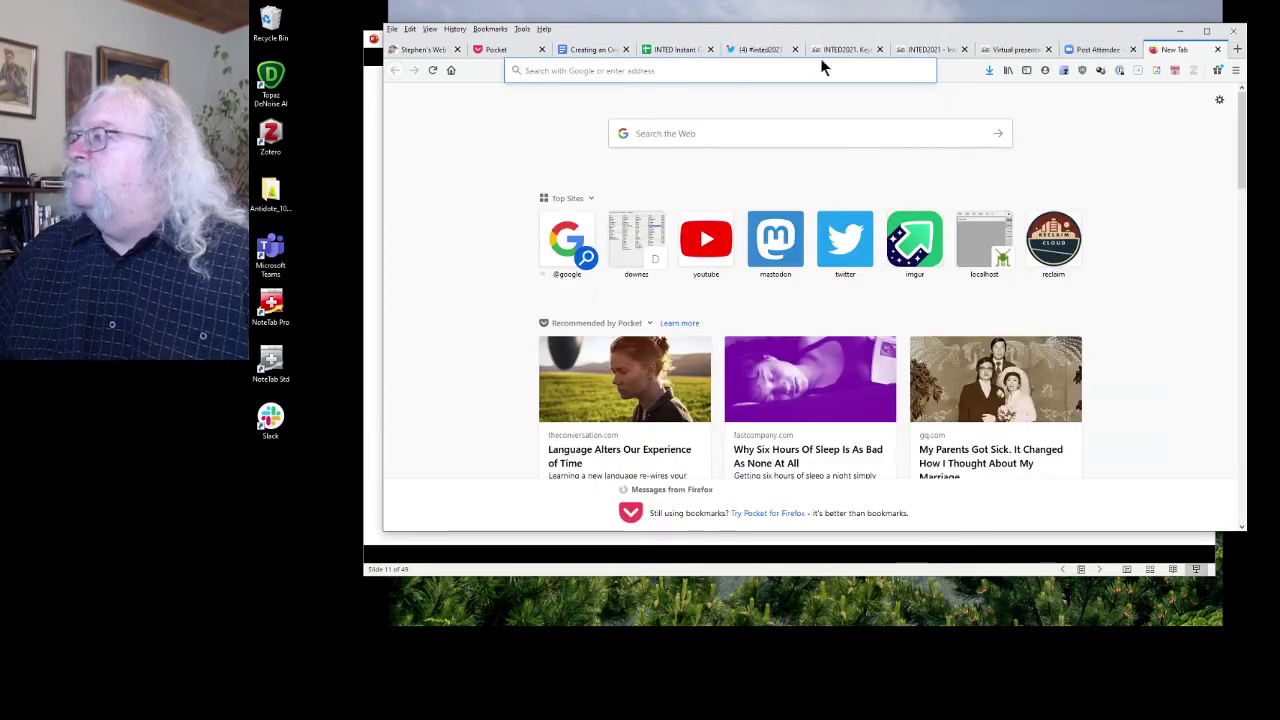
click(716, 70)
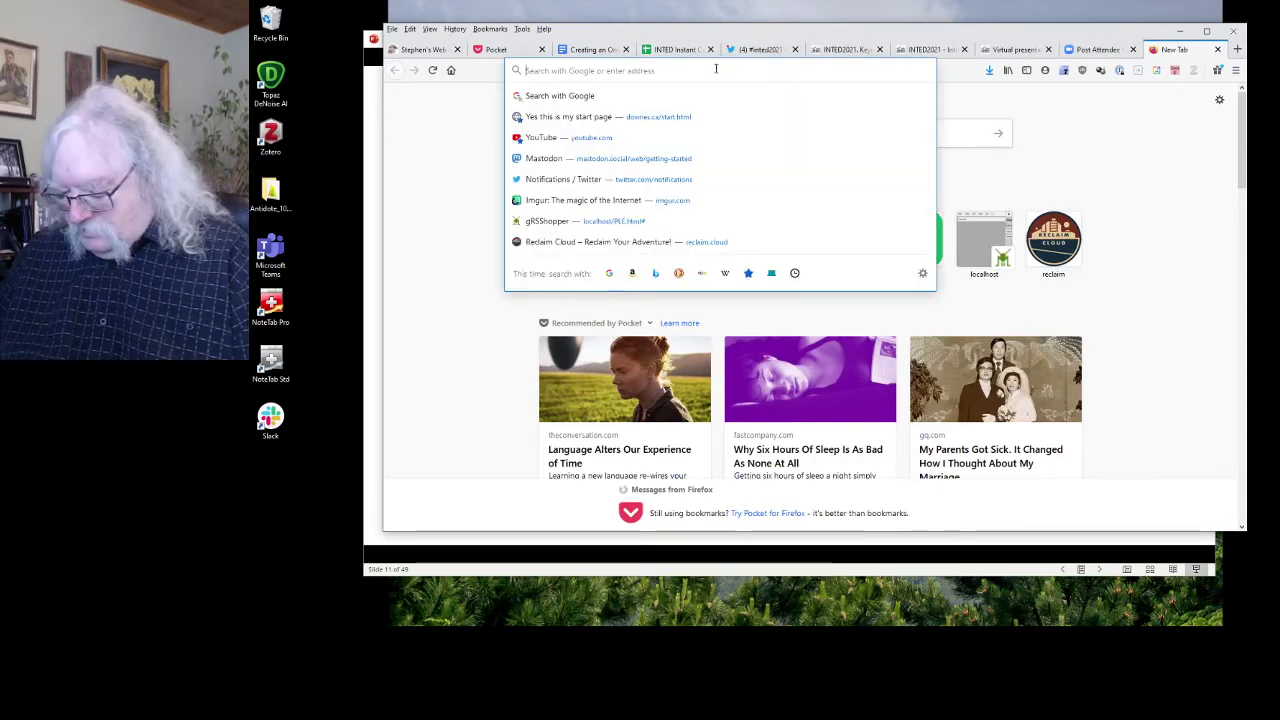
text(wordpress)
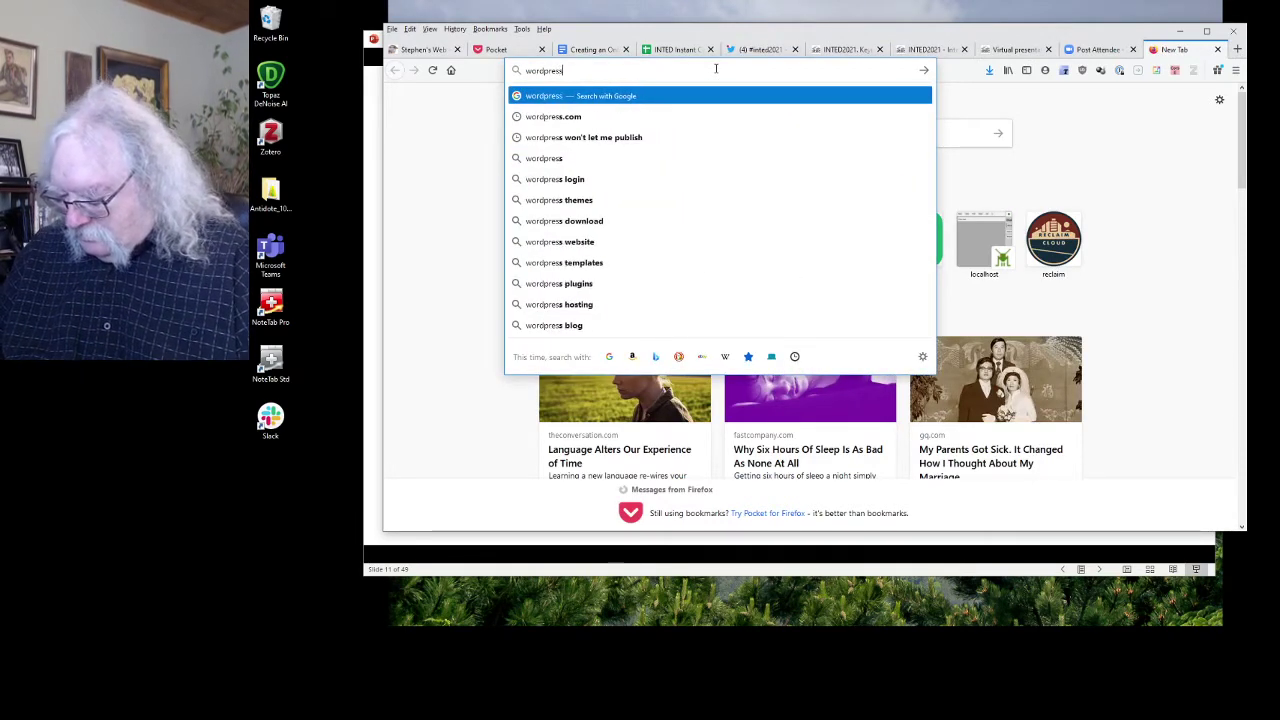
key(Return)
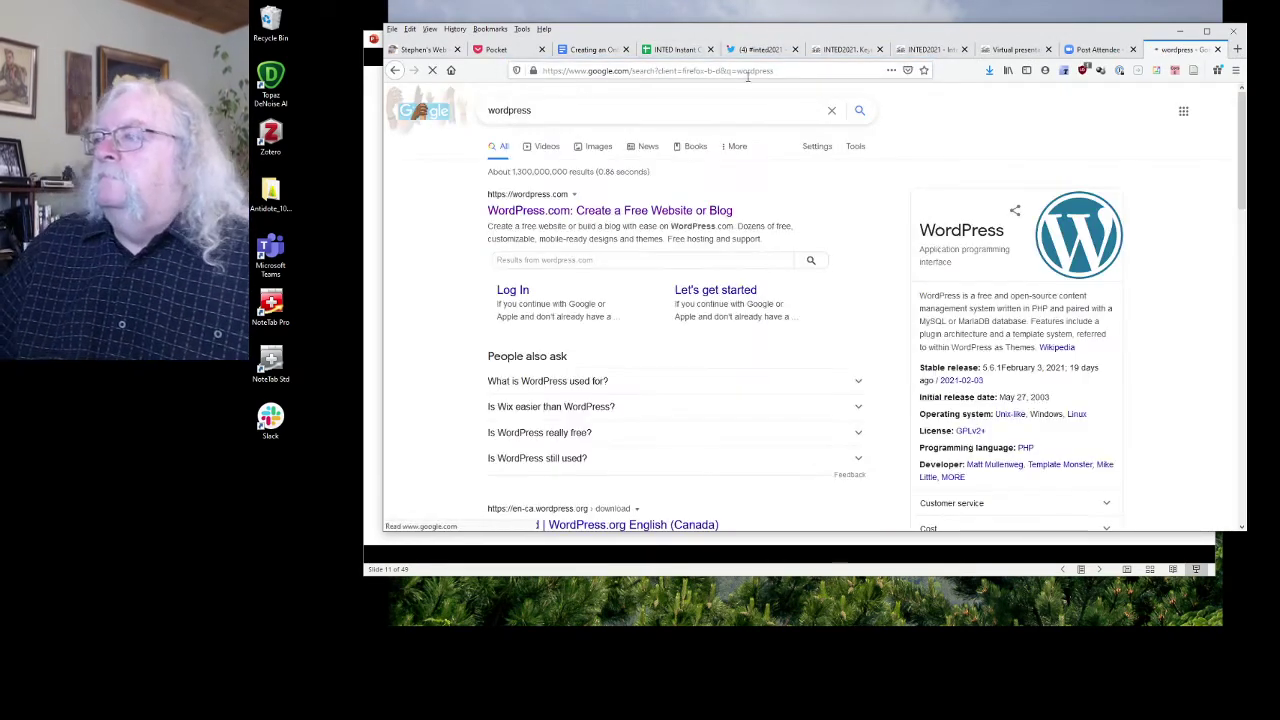
Open WordPress.com and start a new site named INTED2021 through Switch Site > Add New Site.
click(589, 212)
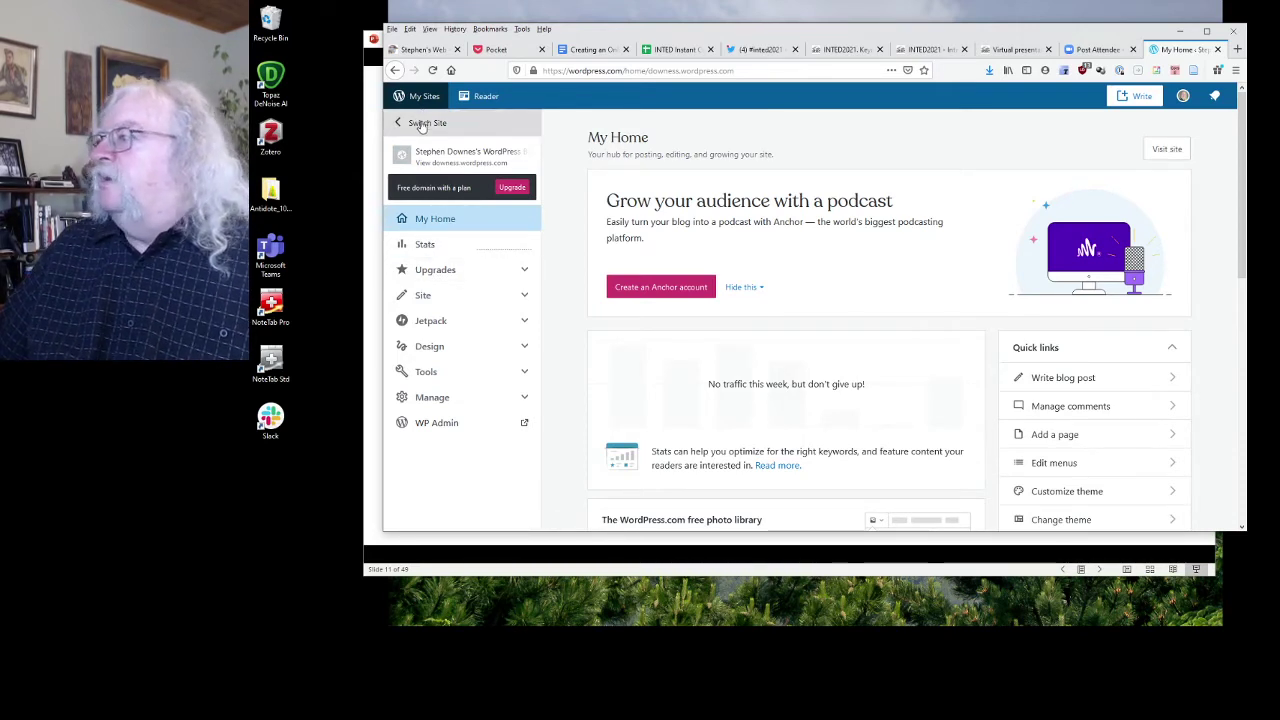
click(422, 123)
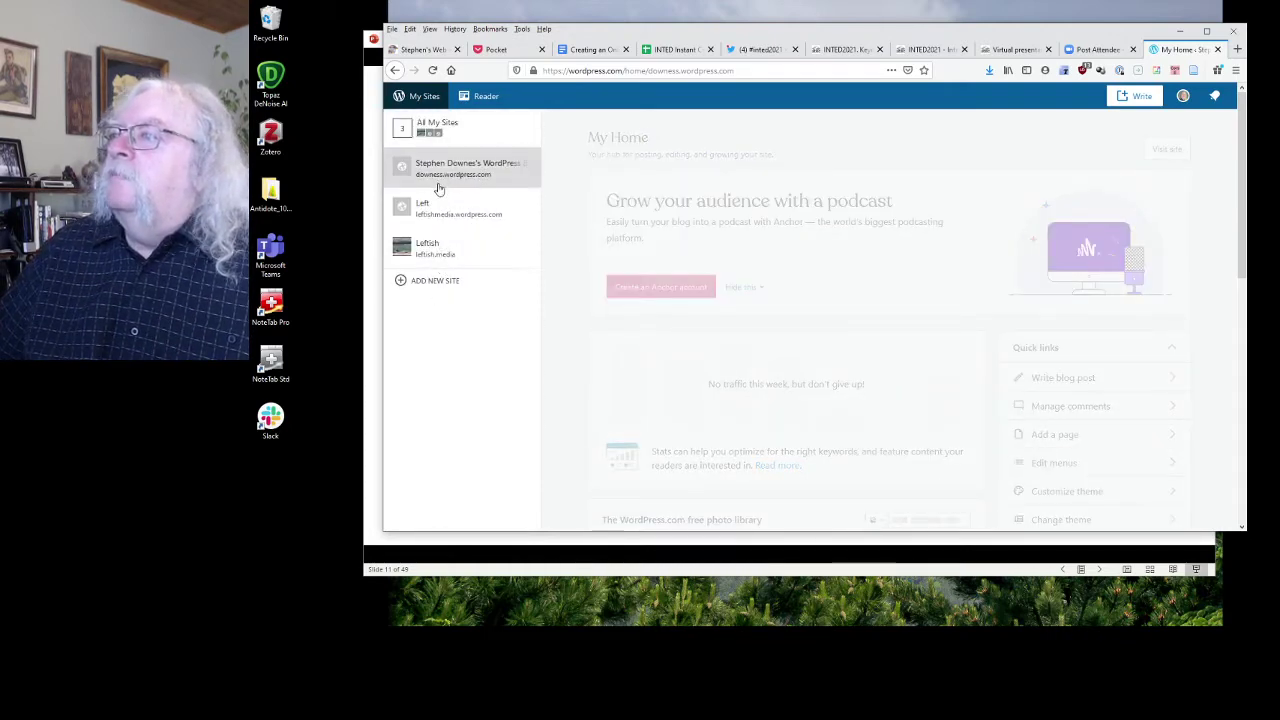
click(440, 280)
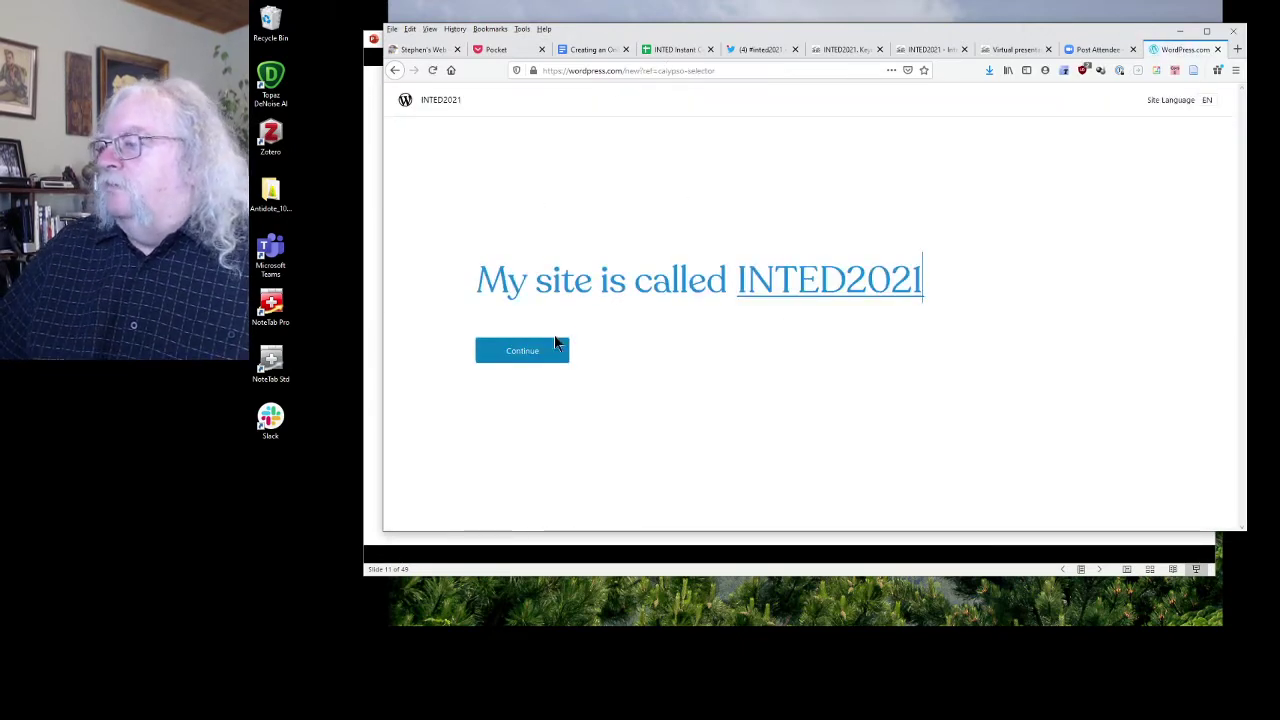
mouse_move(820, 294)
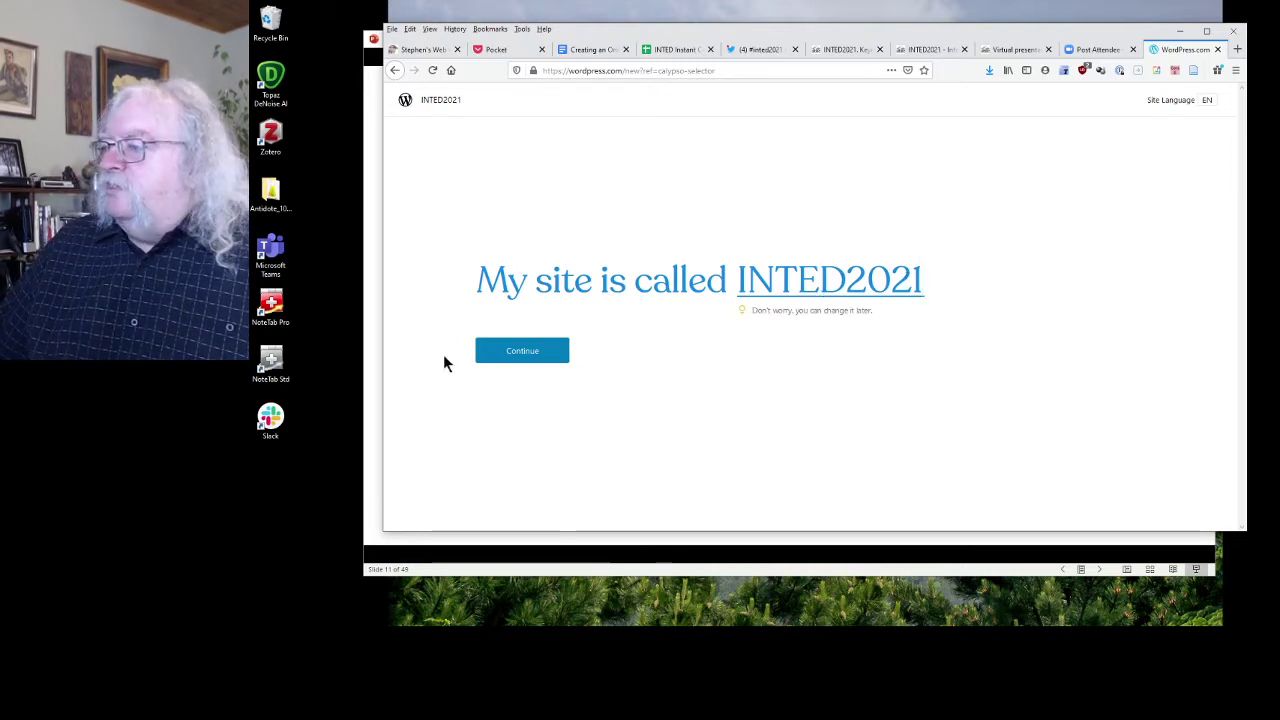
click(518, 350)
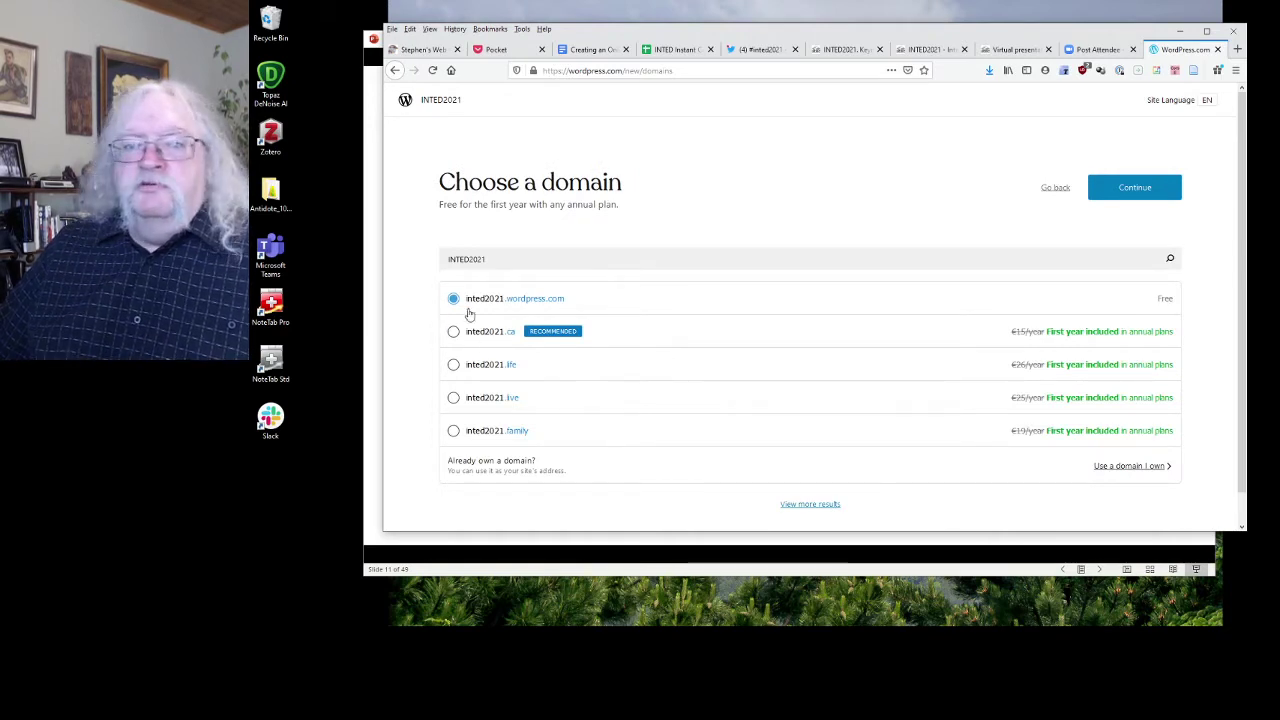
Keep the free inted2021.wordpress.com address and browse the homepage design thumbnails.
click(1130, 190)
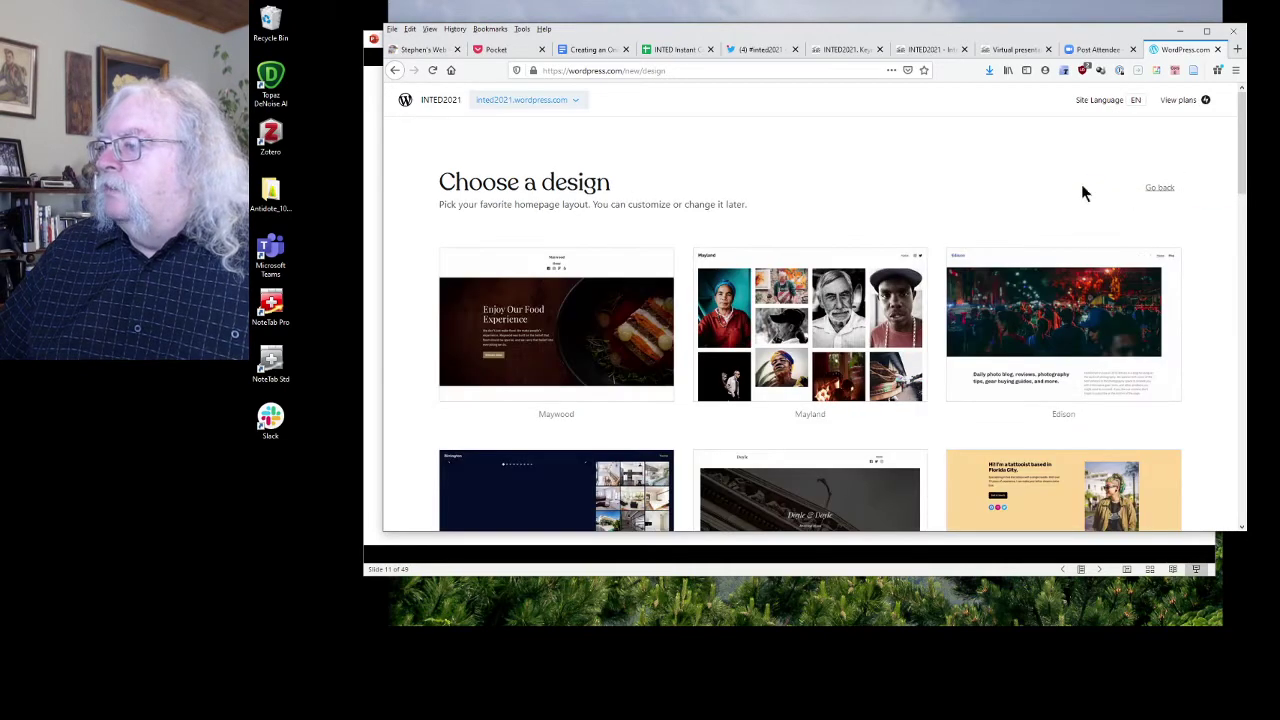
scroll(928, 193, down, 5)
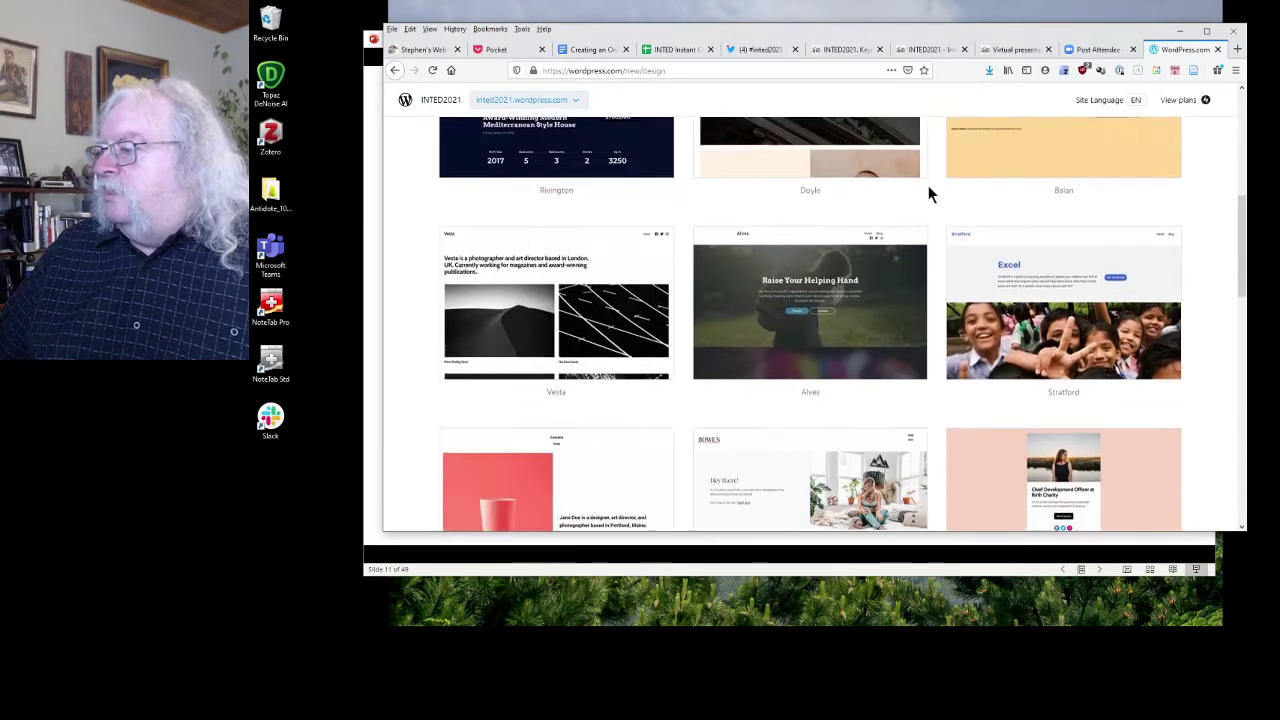
scroll(928, 193, down, 3)
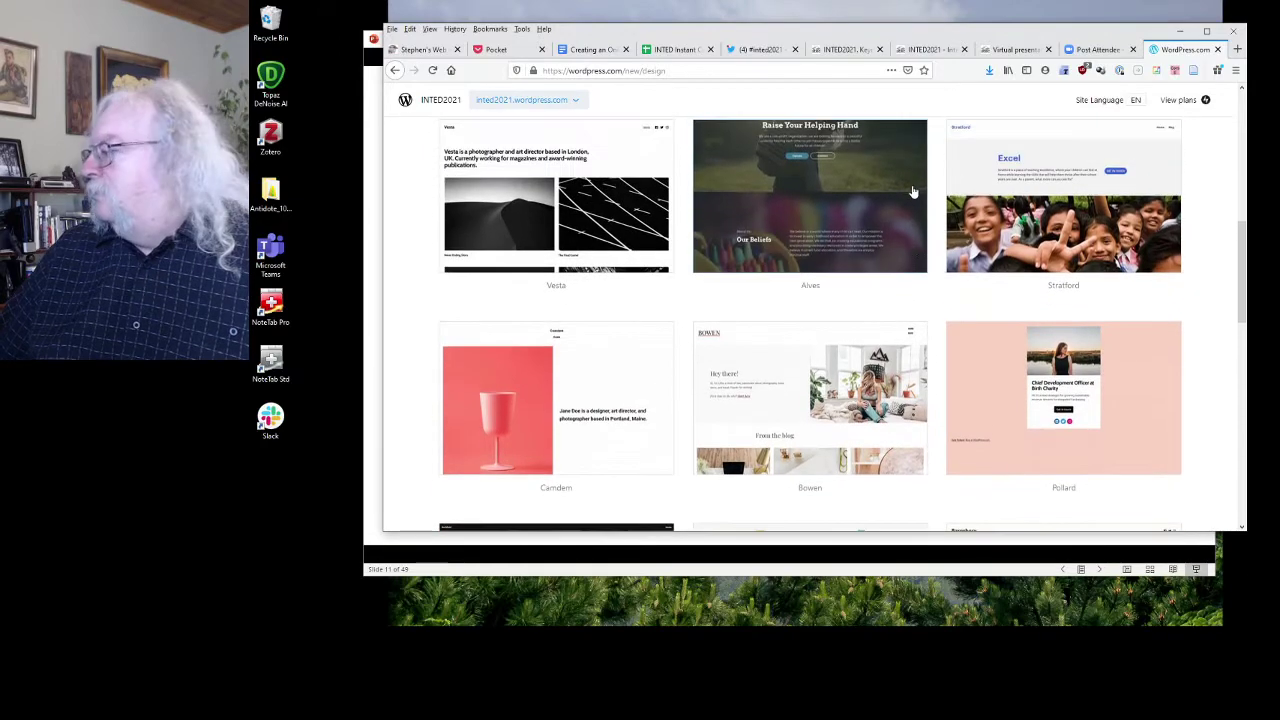
scroll(913, 191, down, 6)
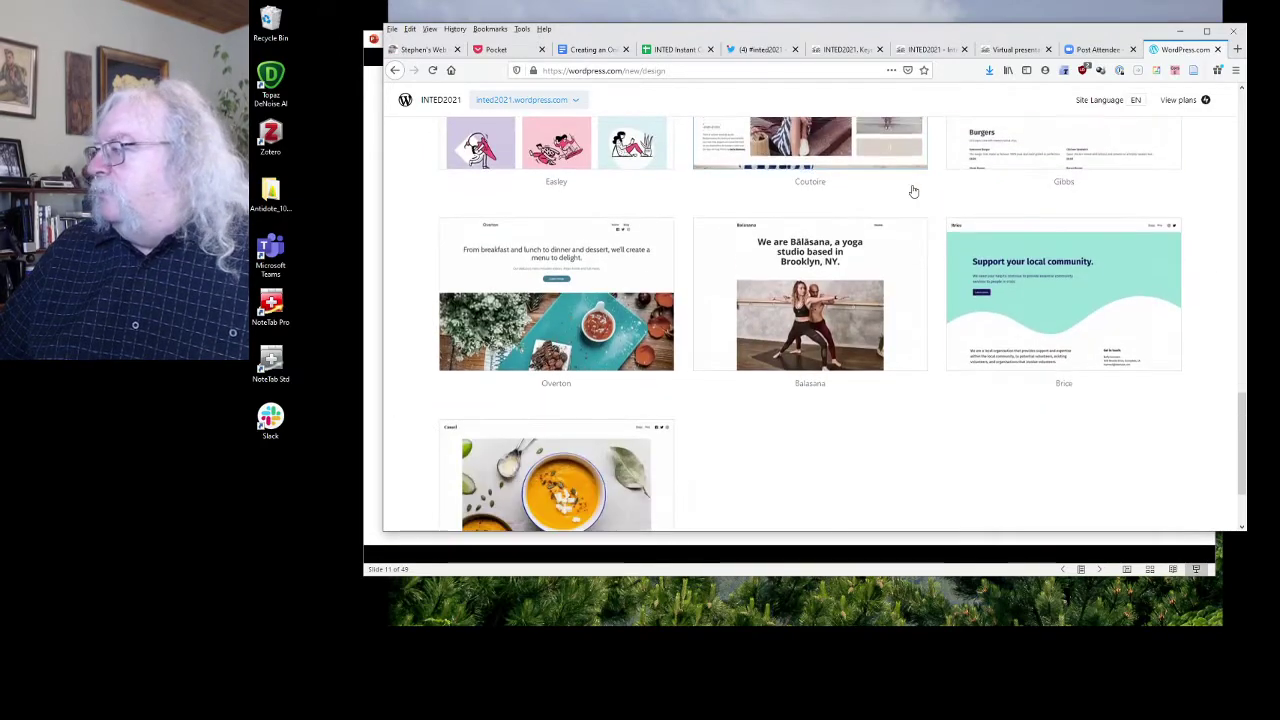
scroll(913, 191, up, 9)
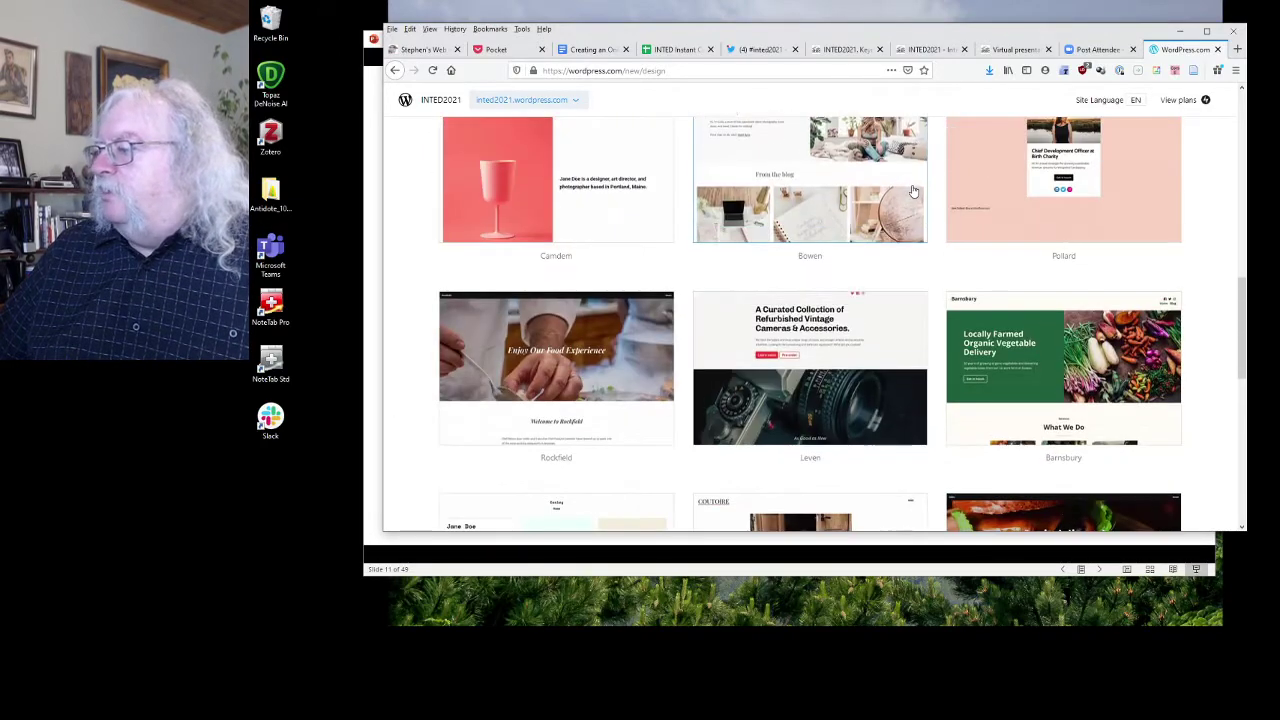
scroll(913, 191, up, 5)
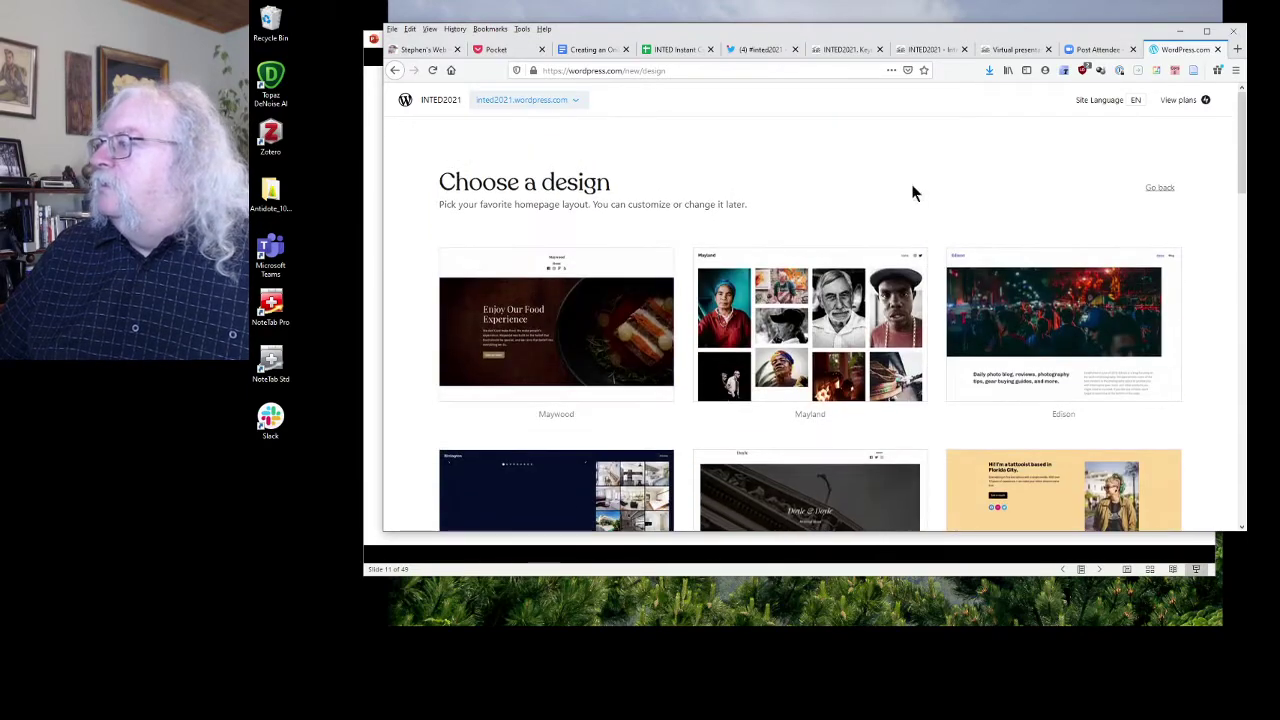
scroll(913, 191, down, 2)
scroll(913, 191, down, 6)
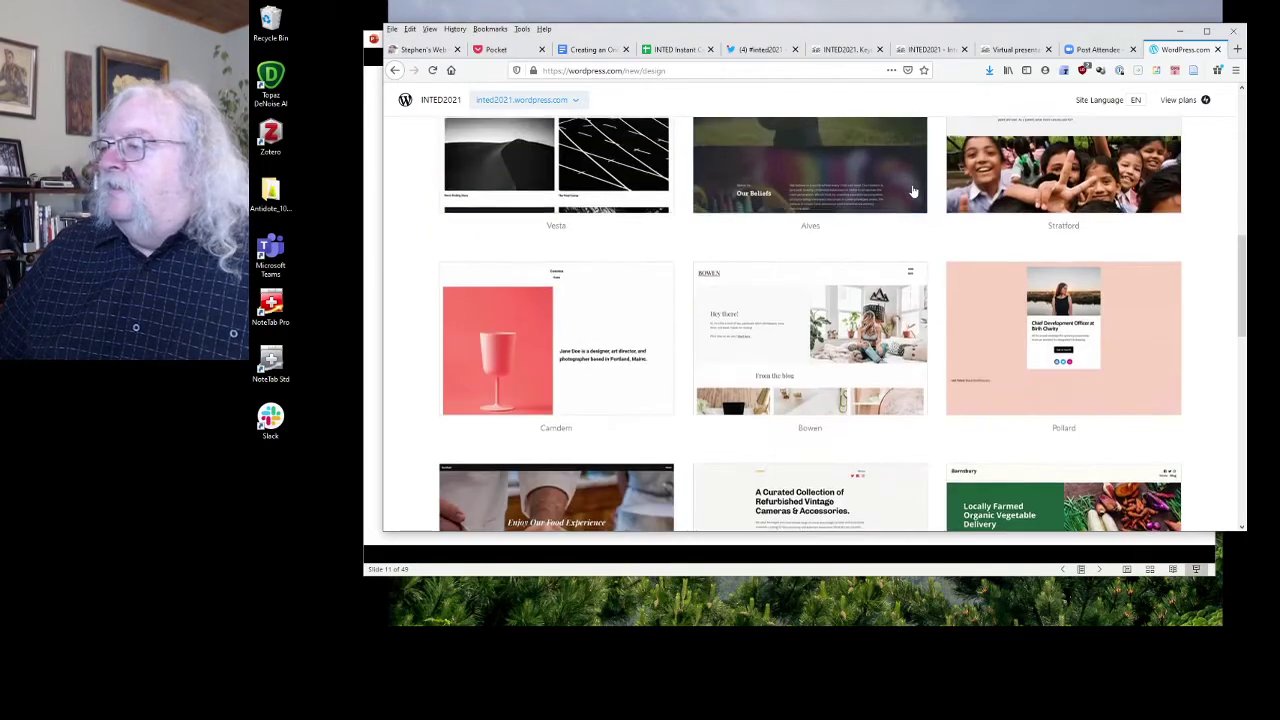
scroll(913, 191, down, 2)
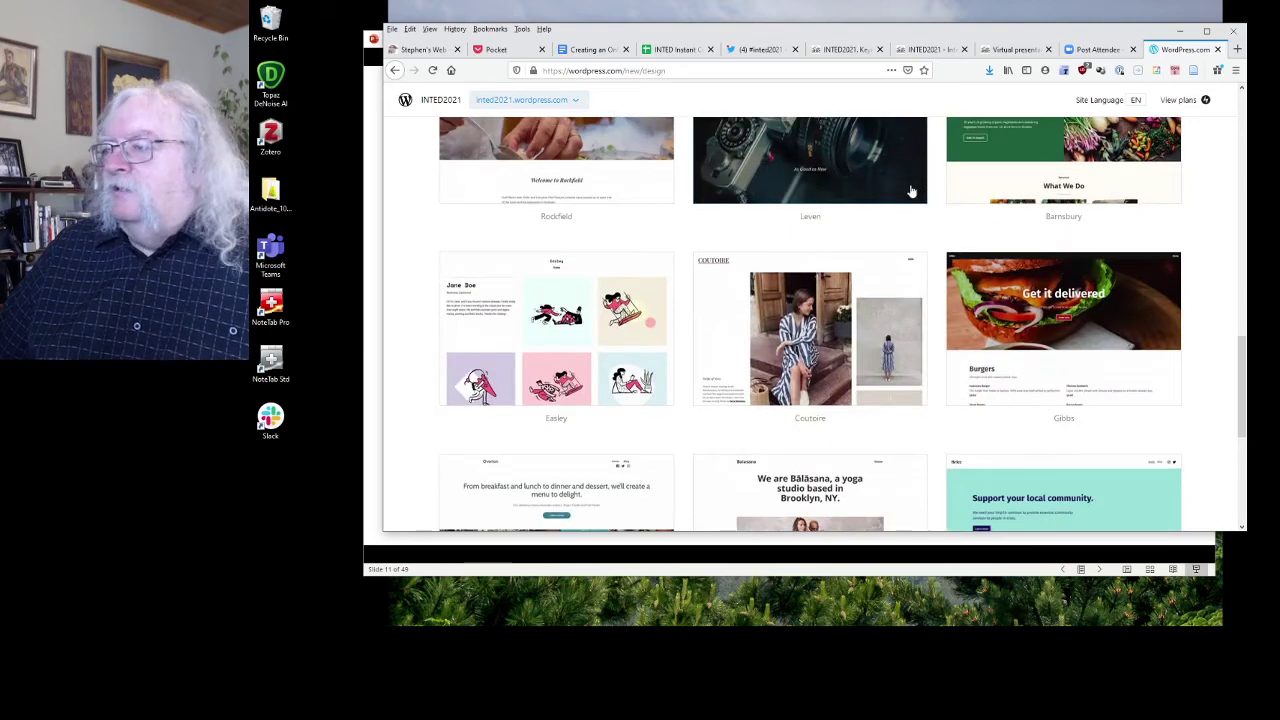
scroll(877, 245, down, 2)
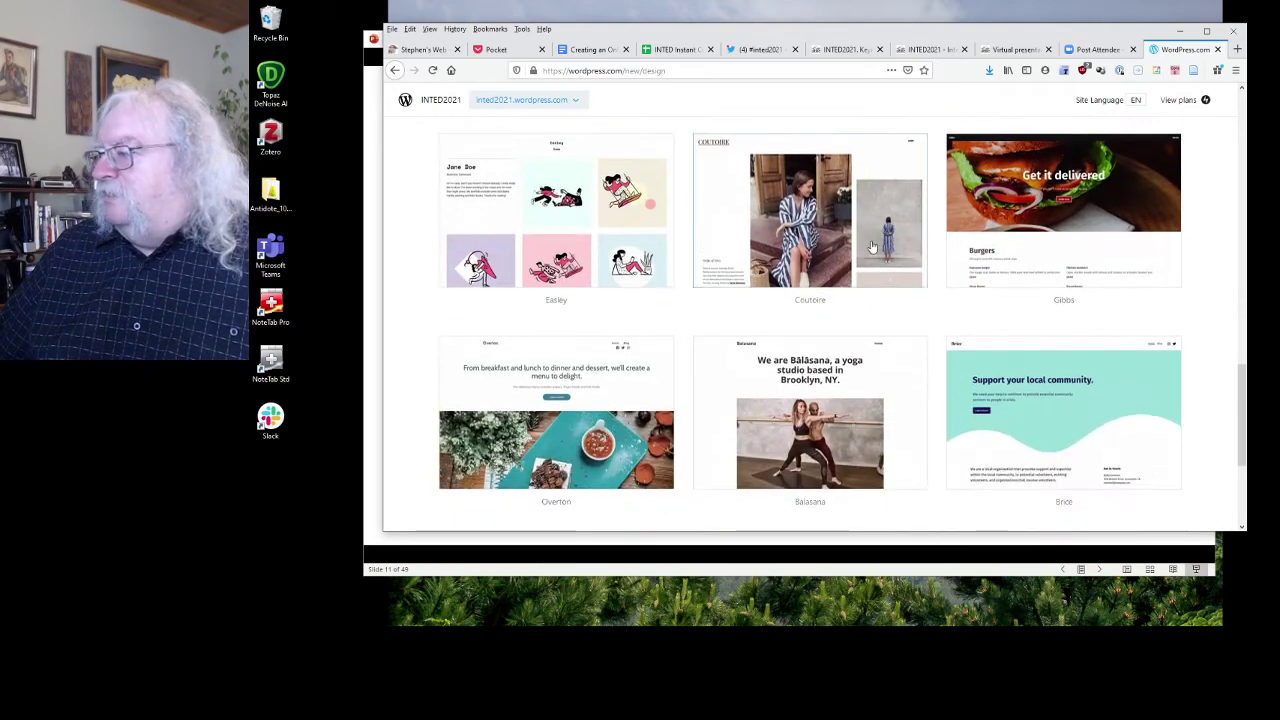
Pick the Easley design with its default font pairing, skip features, and expand the Free plan.
click(569, 191)
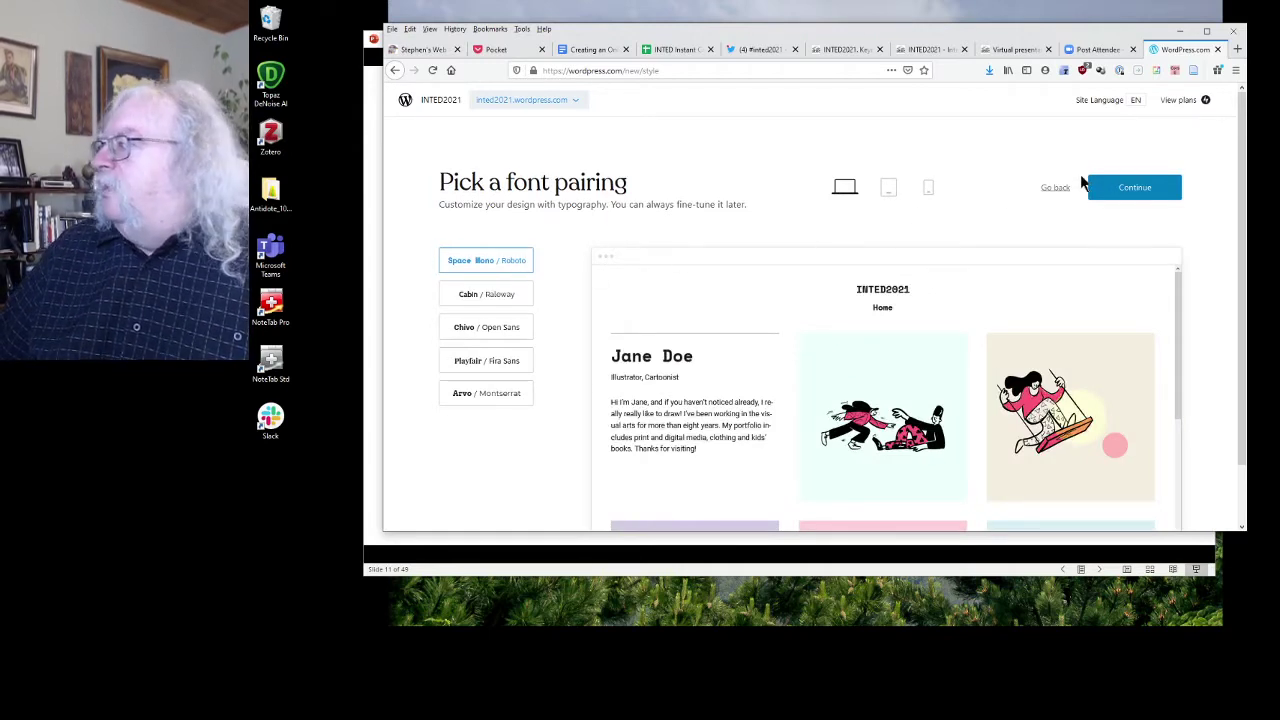
click(1121, 187)
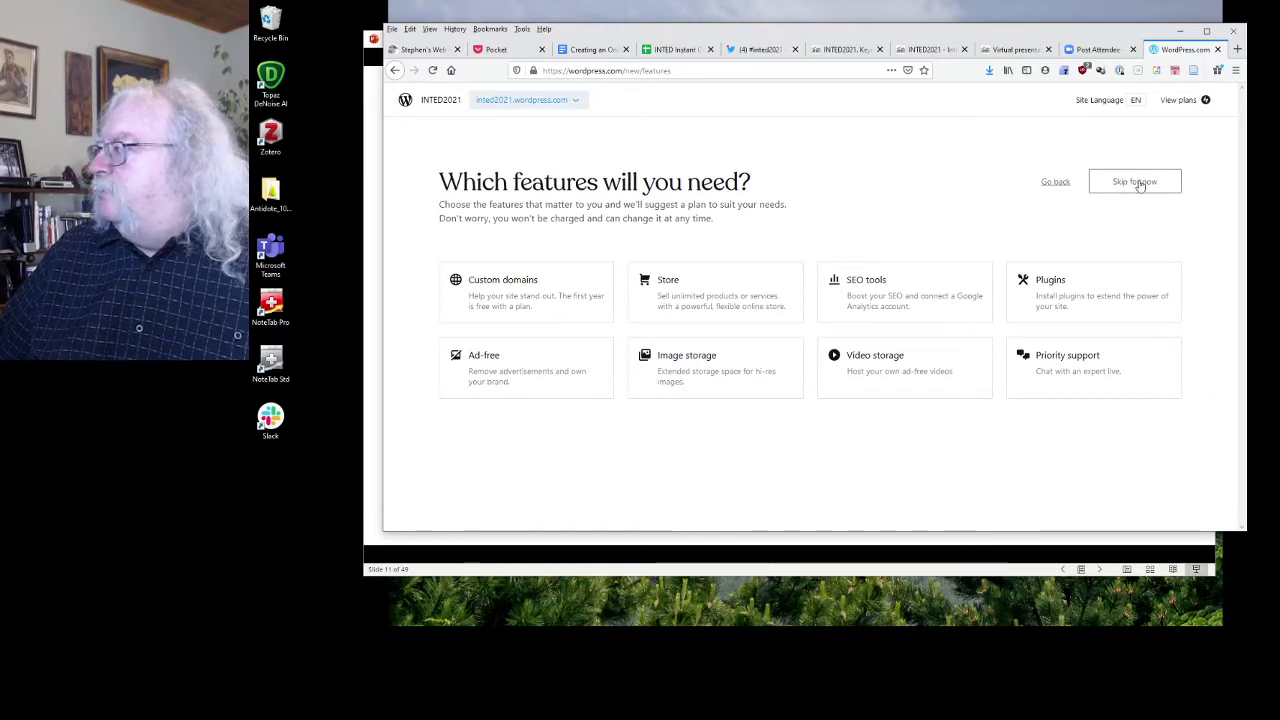
click(1139, 183)
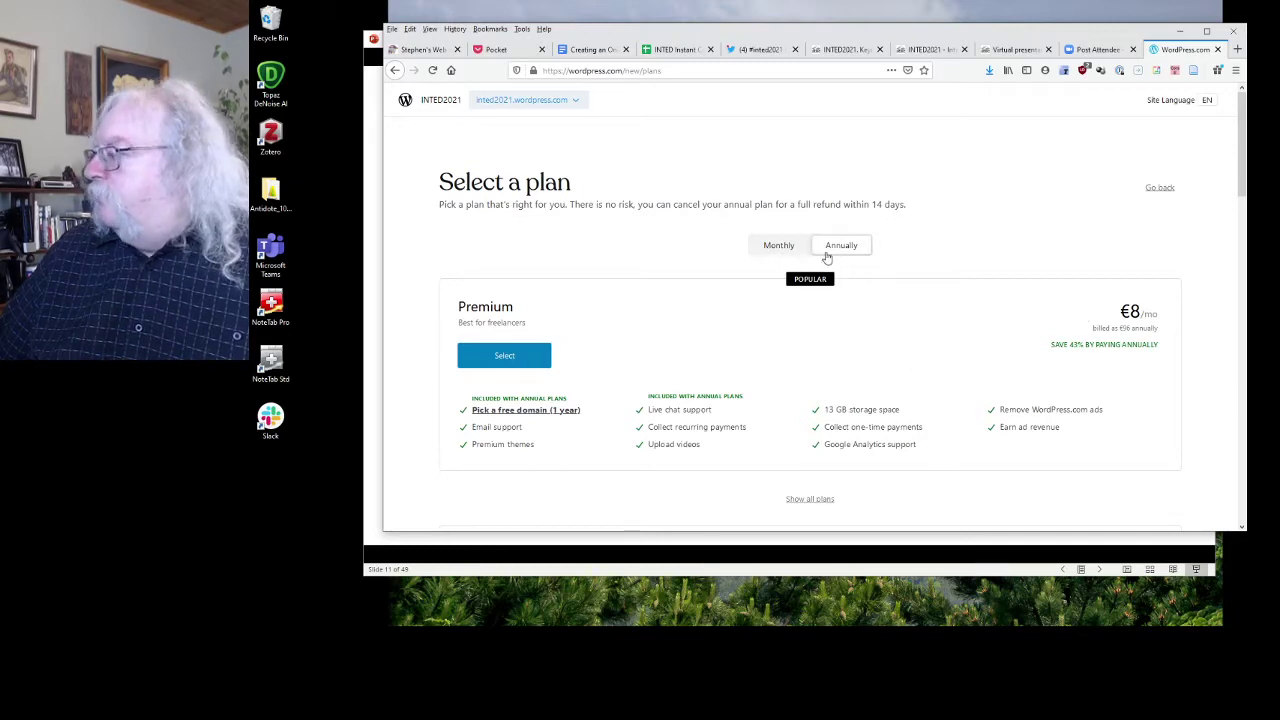
scroll(851, 366, down, 3)
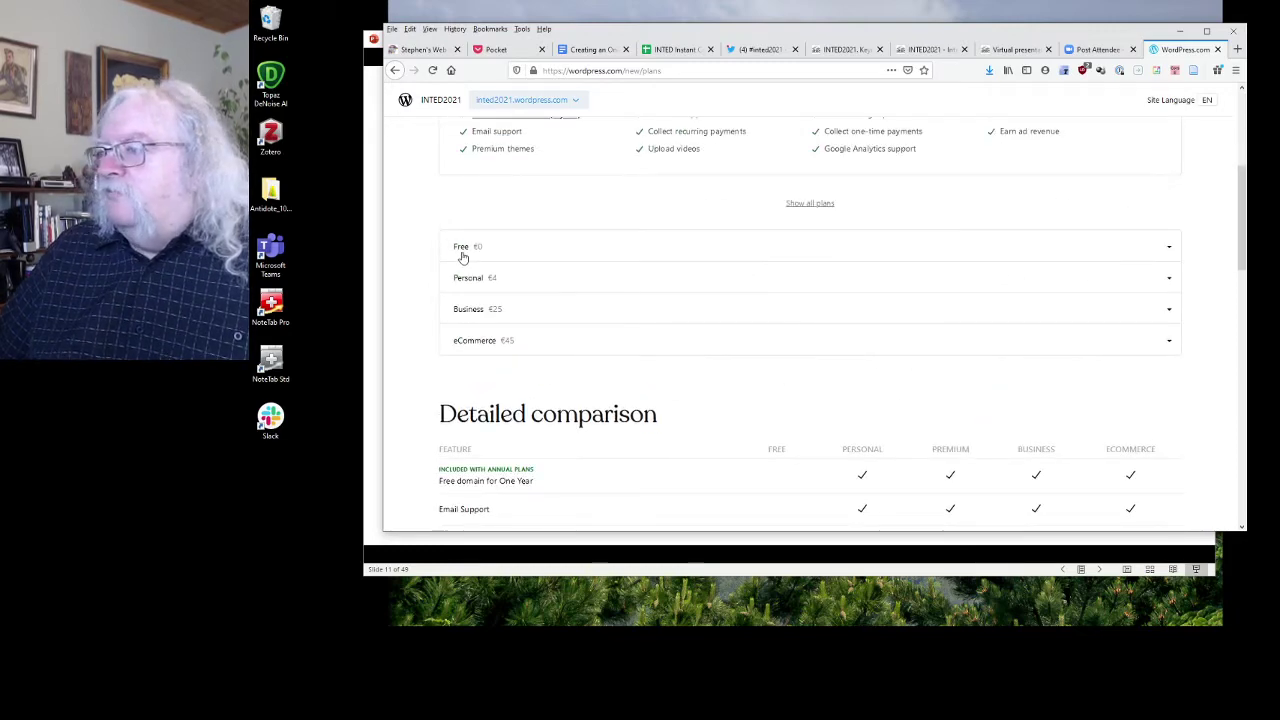
click(461, 247)
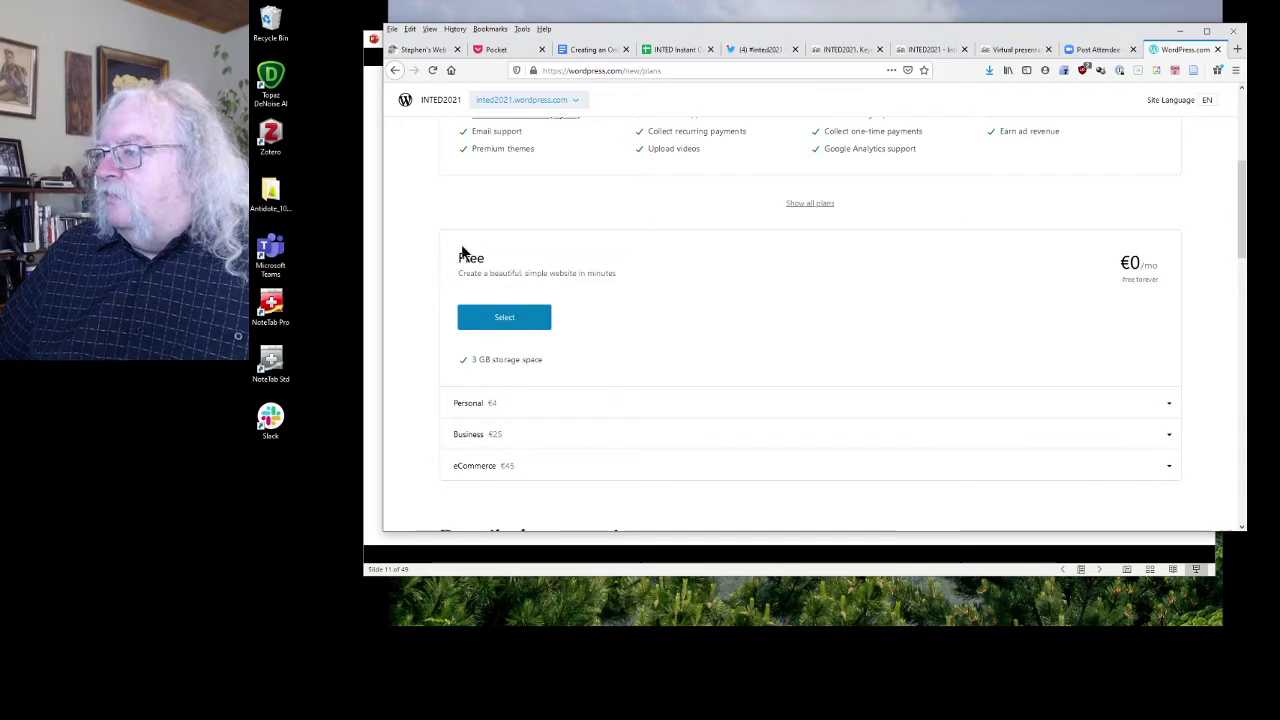
Choose the Free plan and retitle the page from Home to 'INTED 2021'.
click(493, 319)
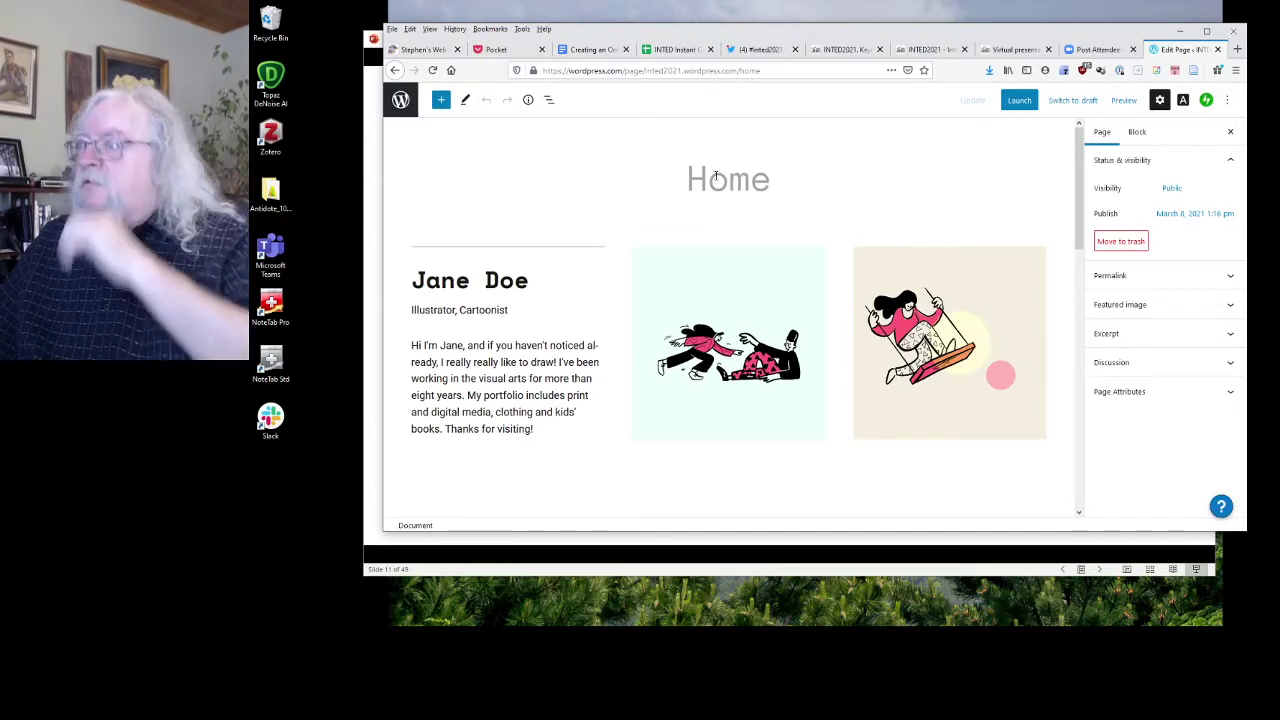
click(772, 181)
drag(772, 181, 671, 180)
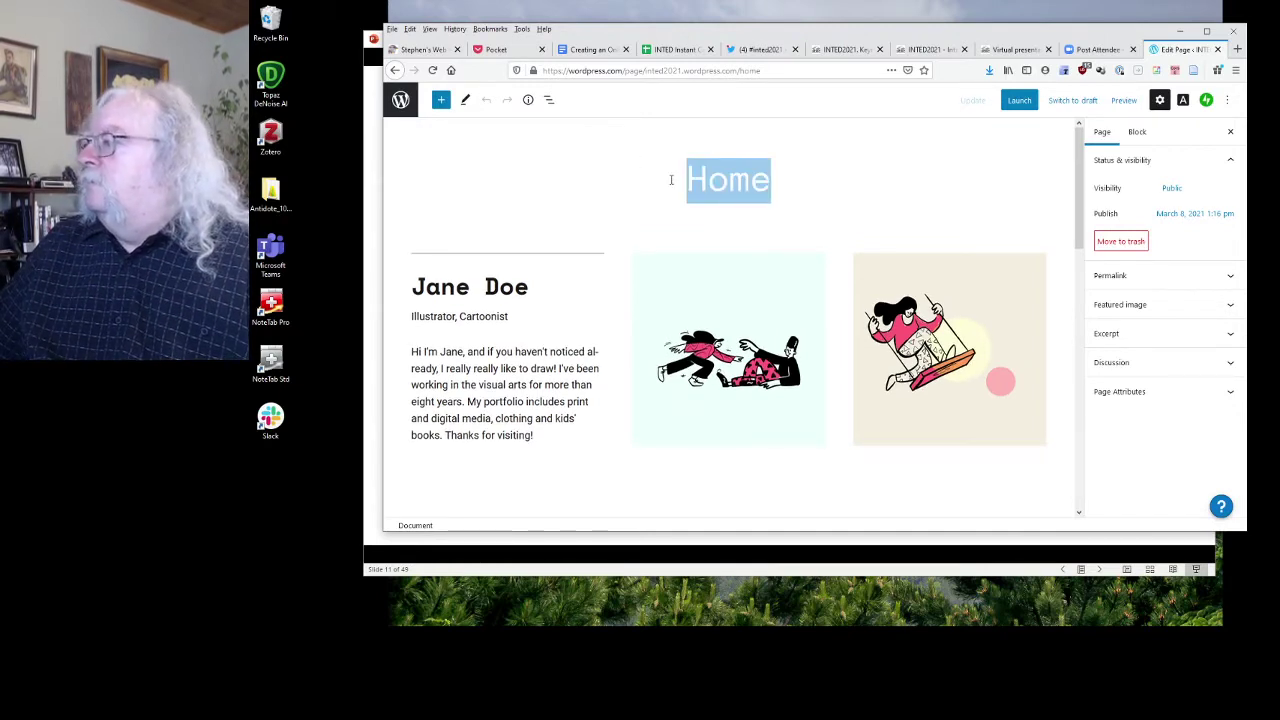
text(INTED )
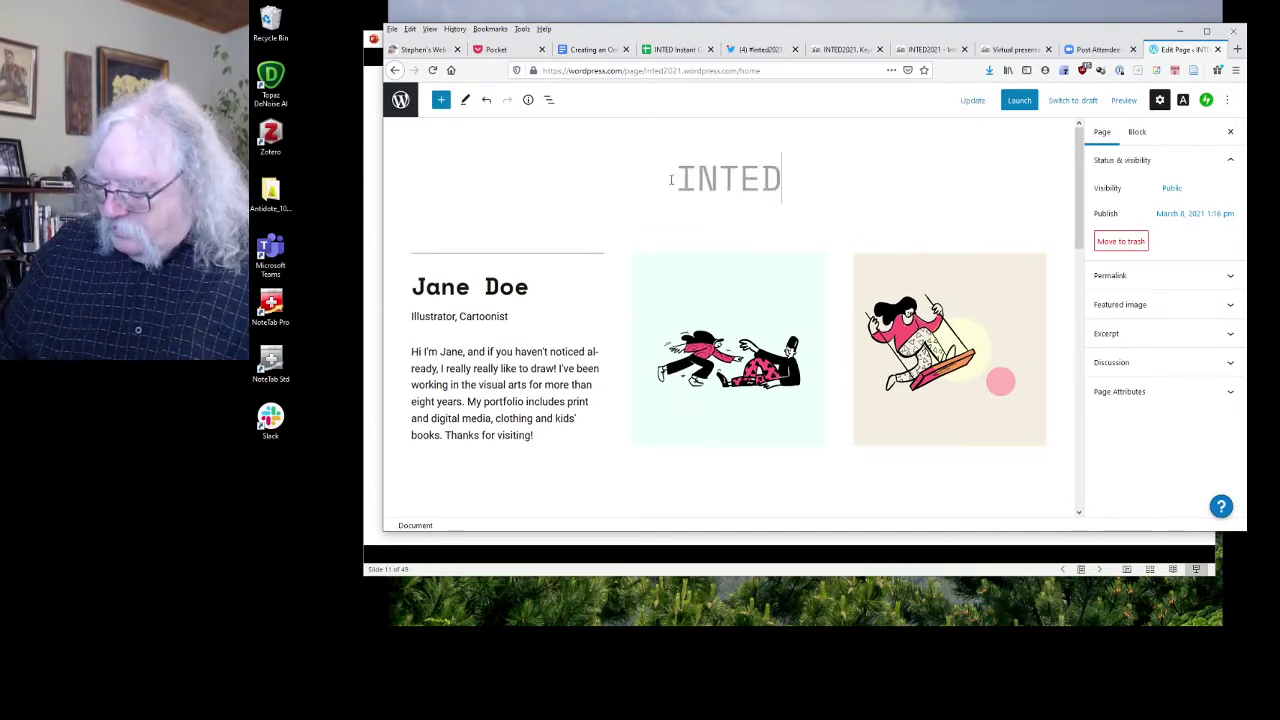
text(2021)
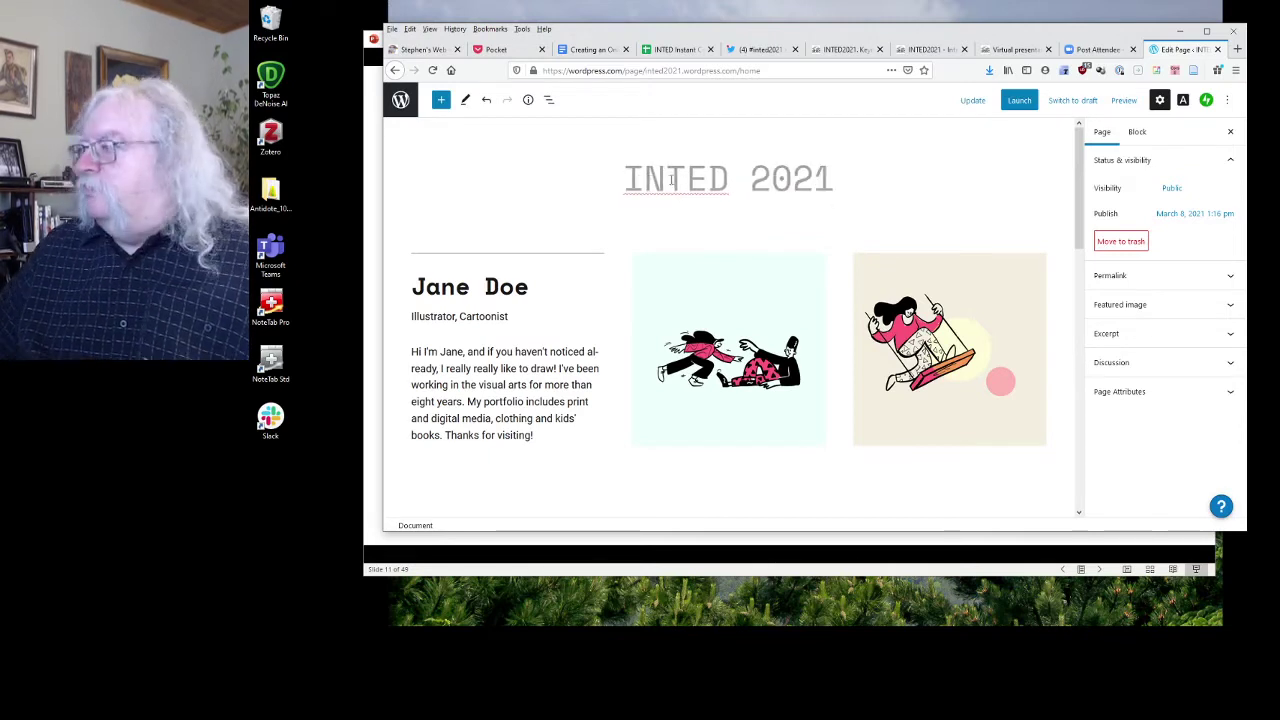
Replace the Jane Doe heading with 'Welcome' and delete the Illustrator, Cartoonist tagline.
click(393, 378)
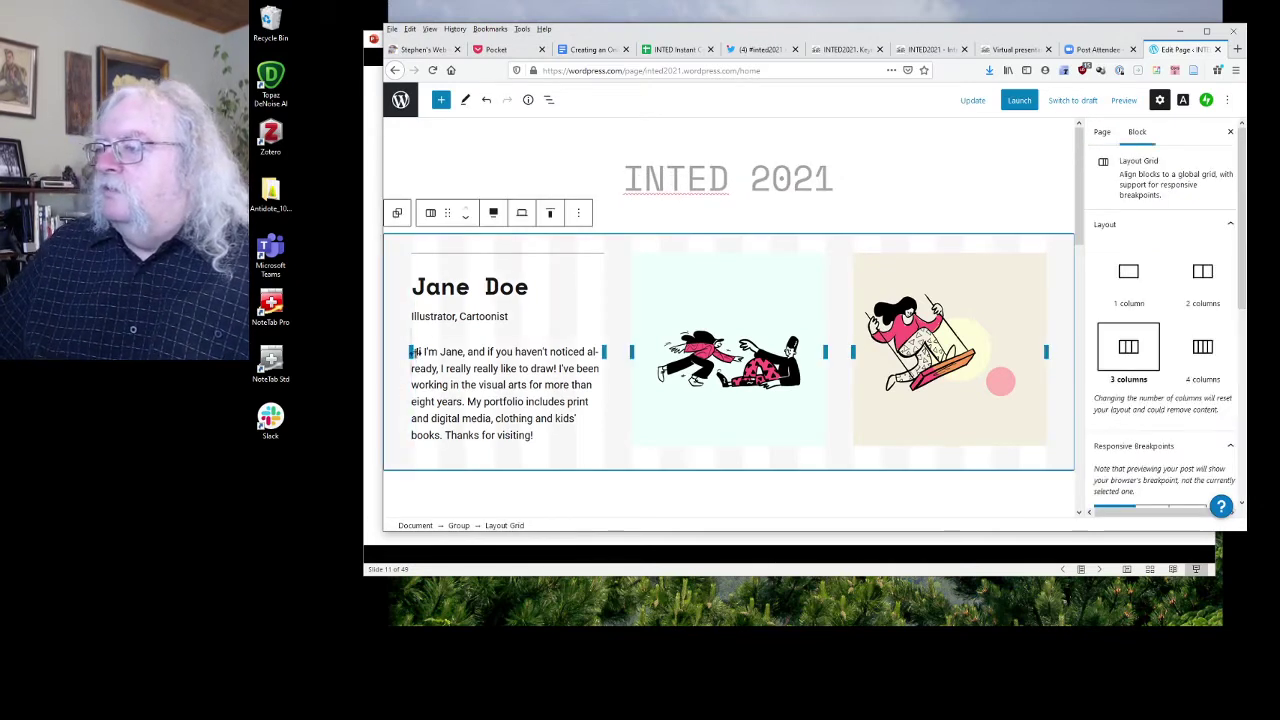
drag(413, 300, 428, 308)
click(530, 287)
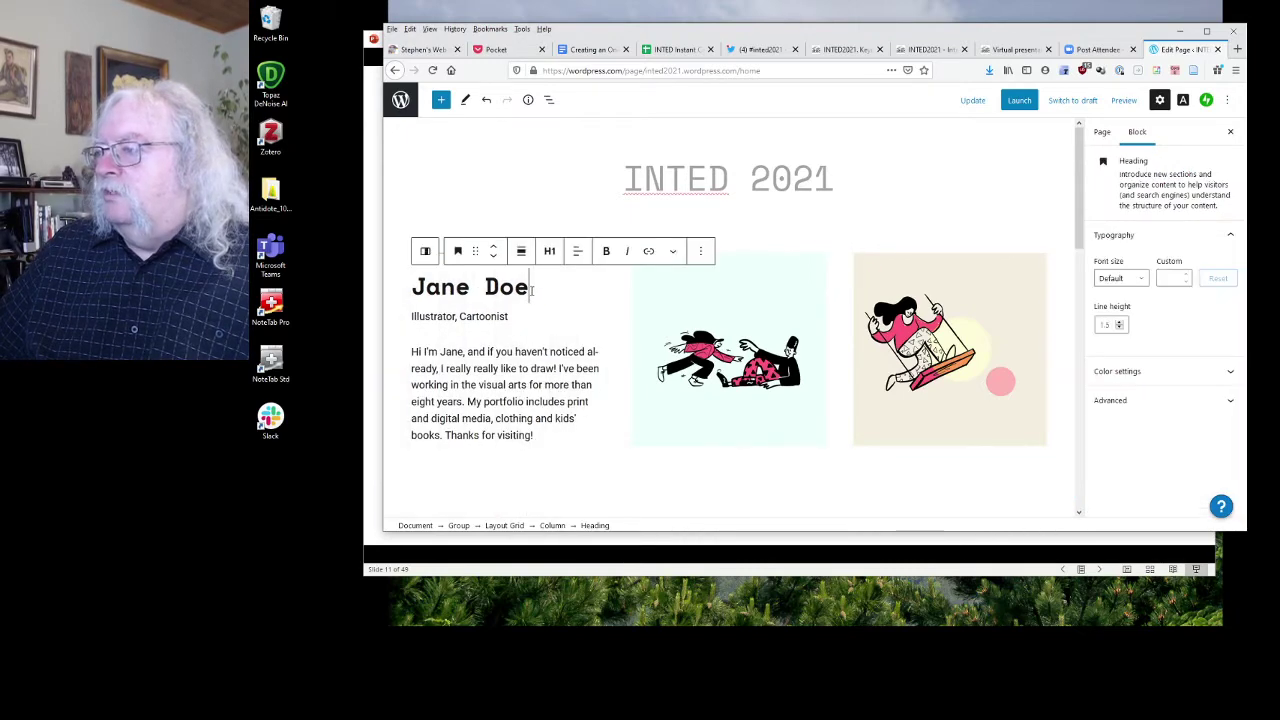
drag(530, 287, 397, 292)
key(BackSpace)
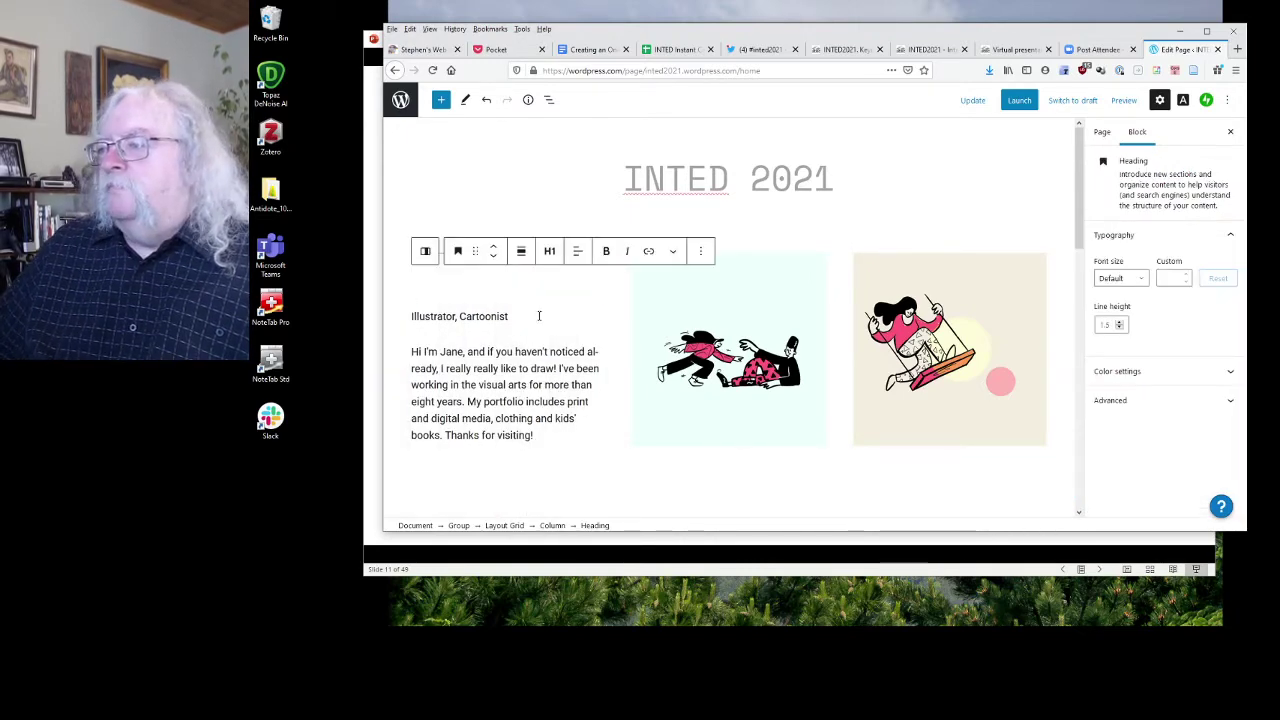
drag(537, 314, 402, 317)
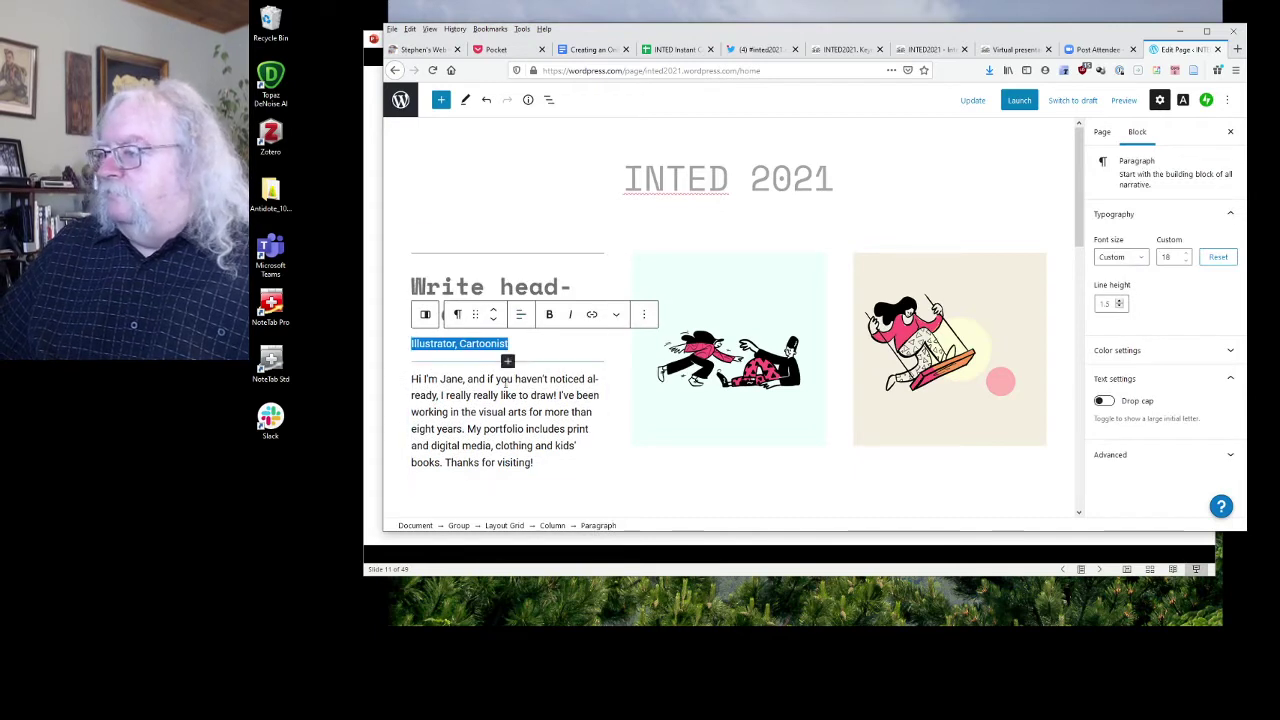
key(BackSpace)
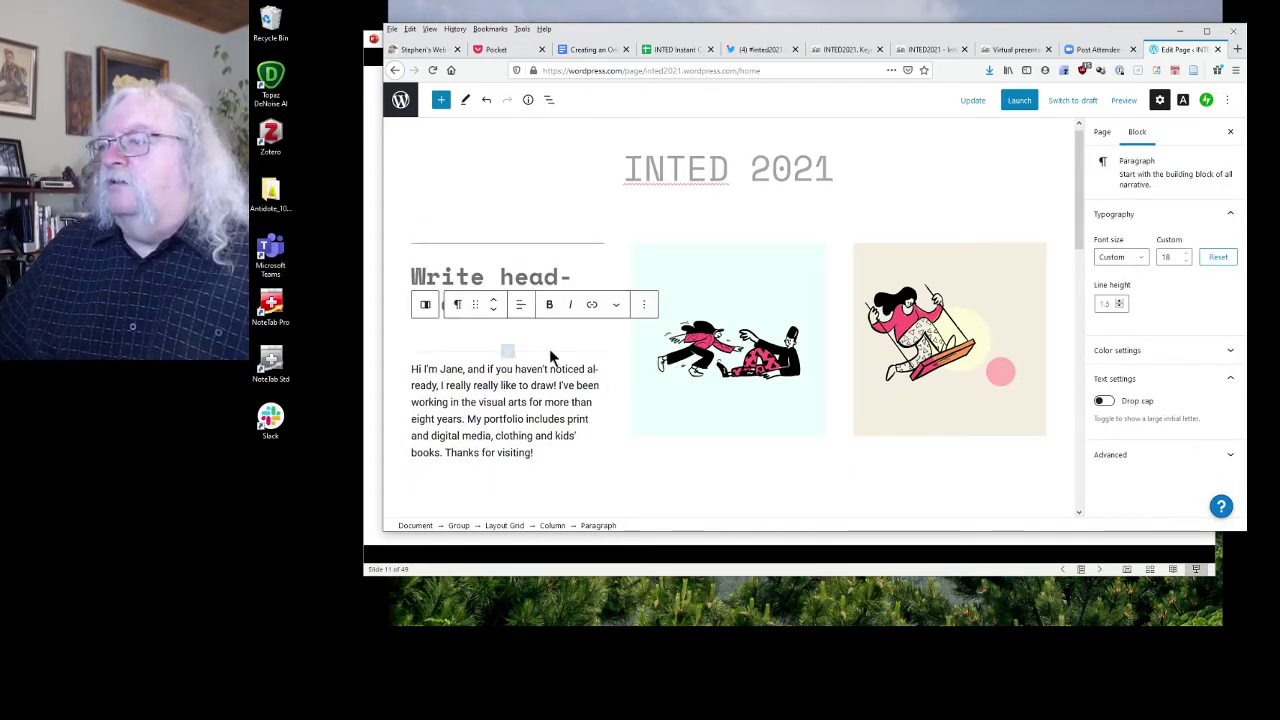
click(413, 280)
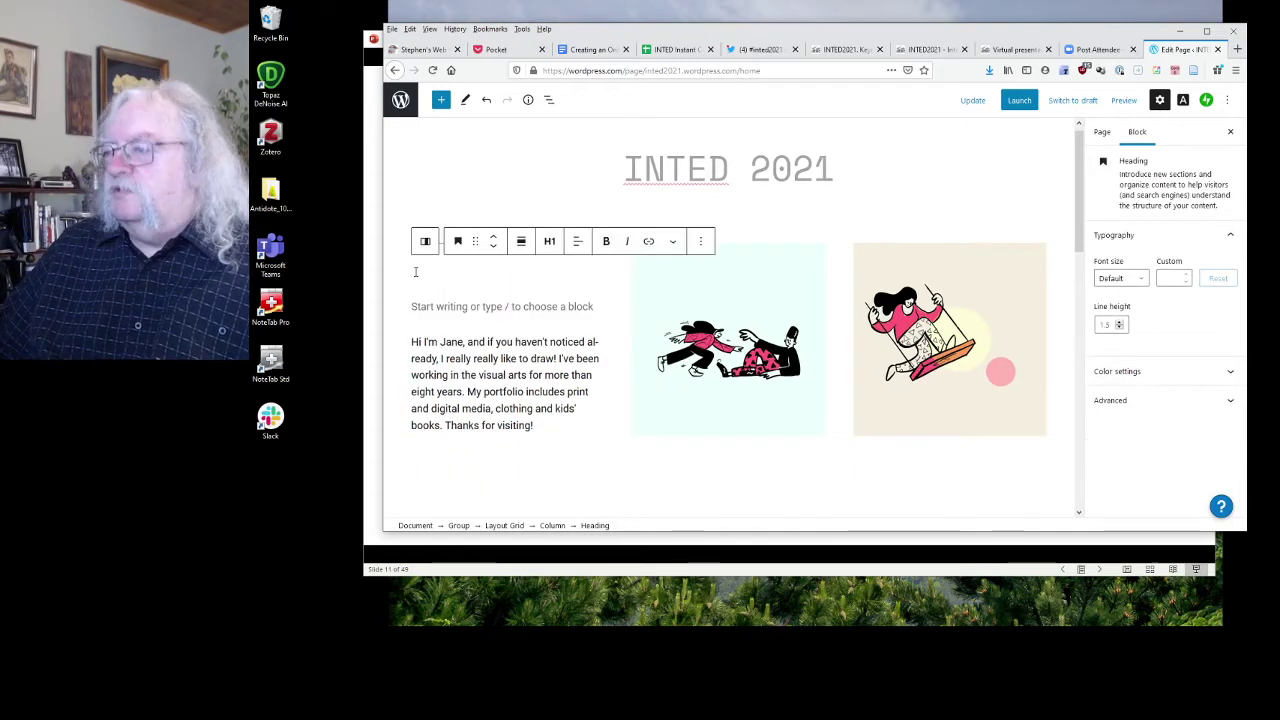
text(Welcome)
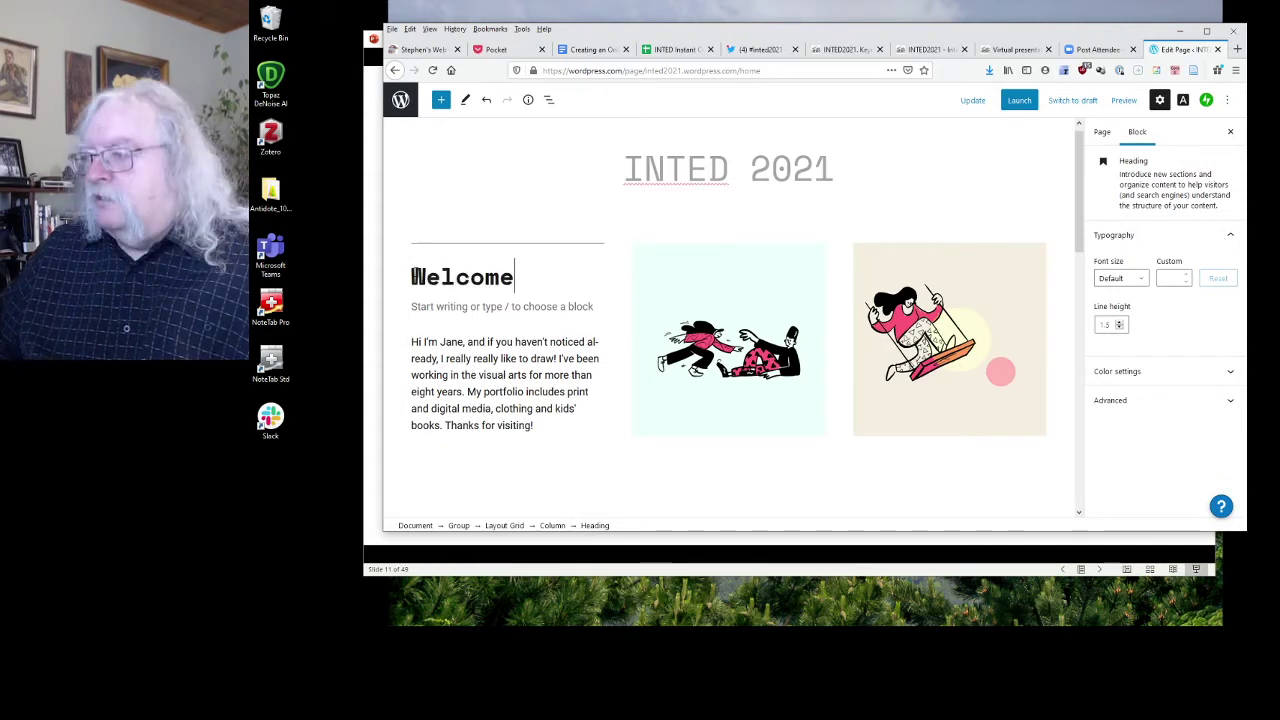
Replace the introductory bio paragraph with 'Welcome' and start launching the site.
click(418, 346)
drag(412, 342, 519, 425)
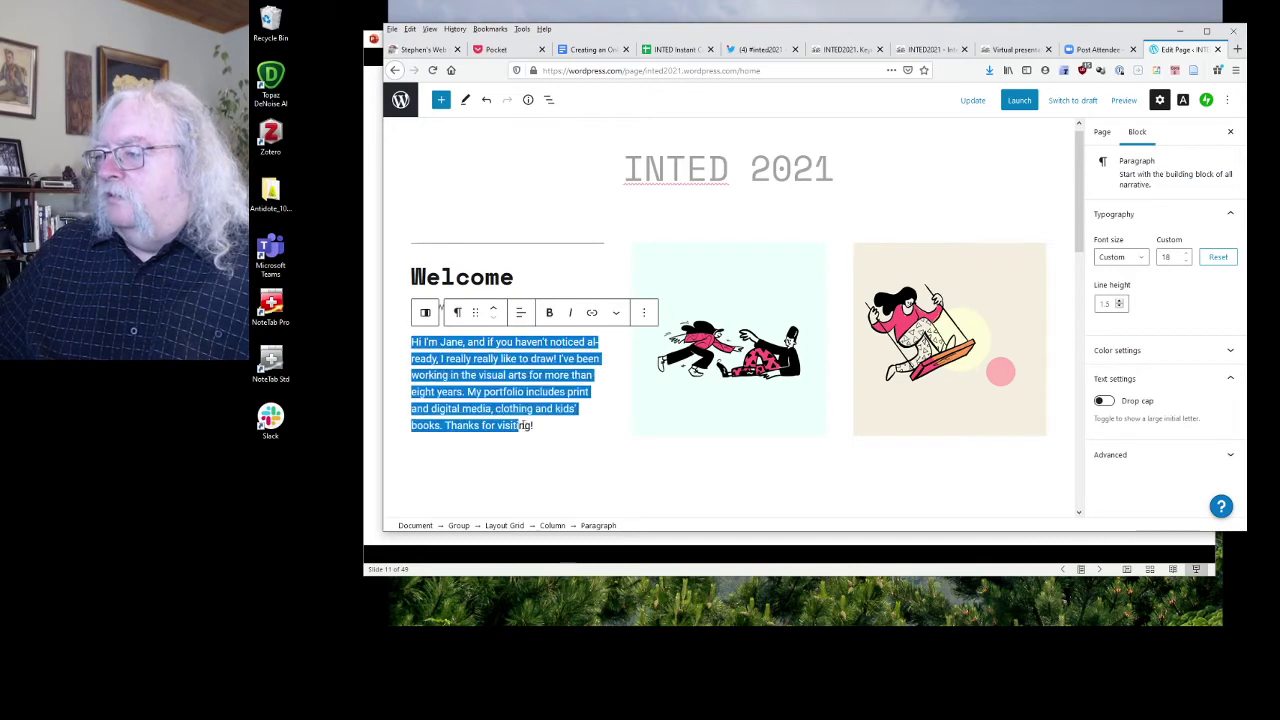
text(Welcome)
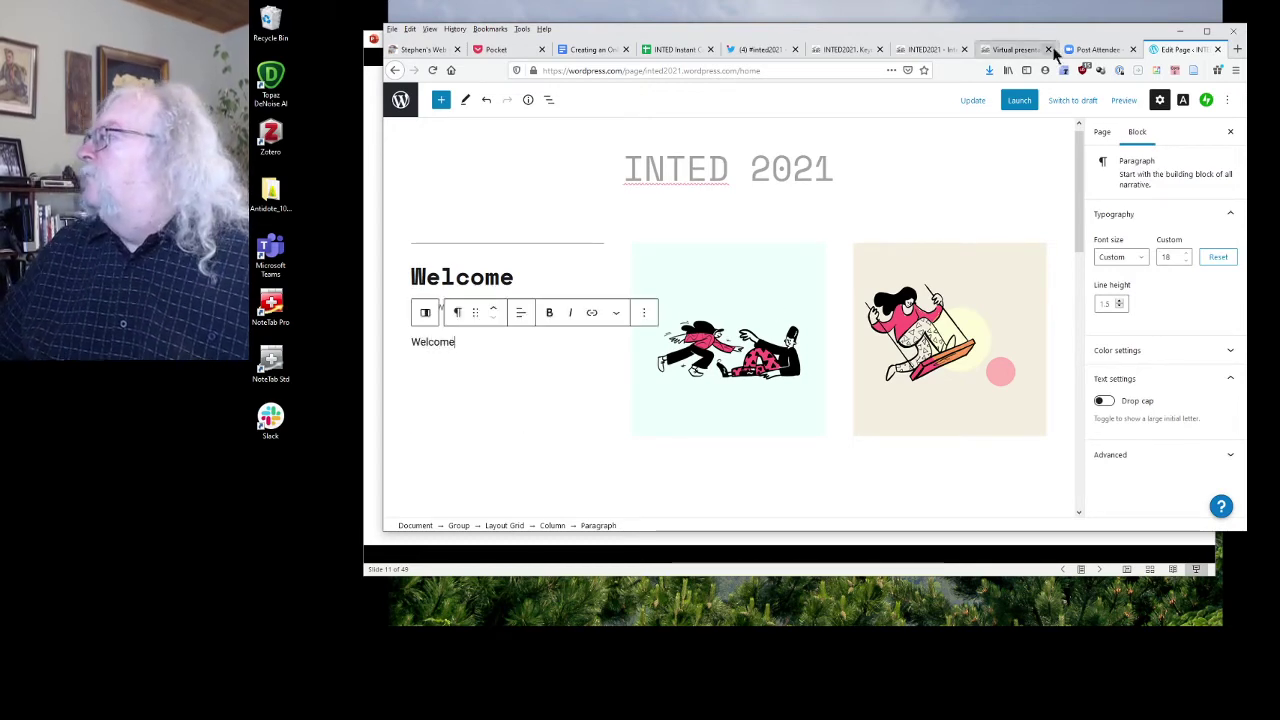
click(1020, 100)
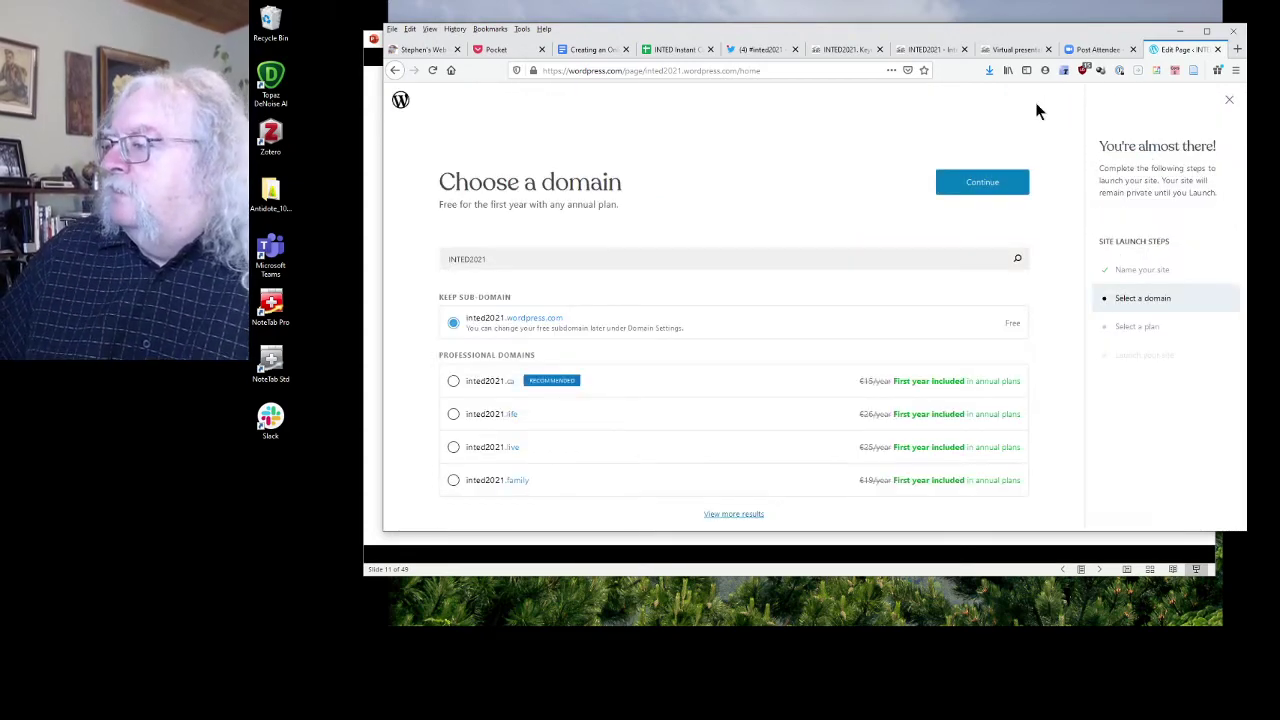
Keep the inted2021.wordpress.com sub-domain and select the Free €0 plan.
click(995, 182)
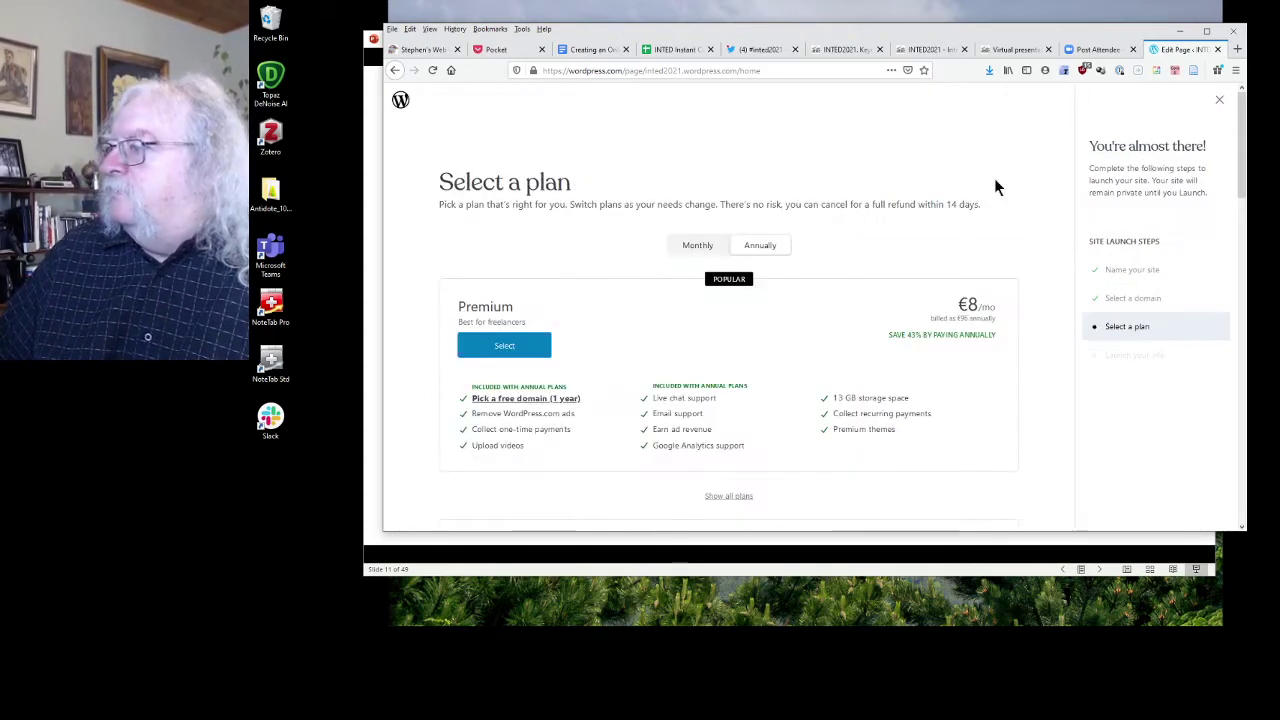
scroll(810, 308, down, 10)
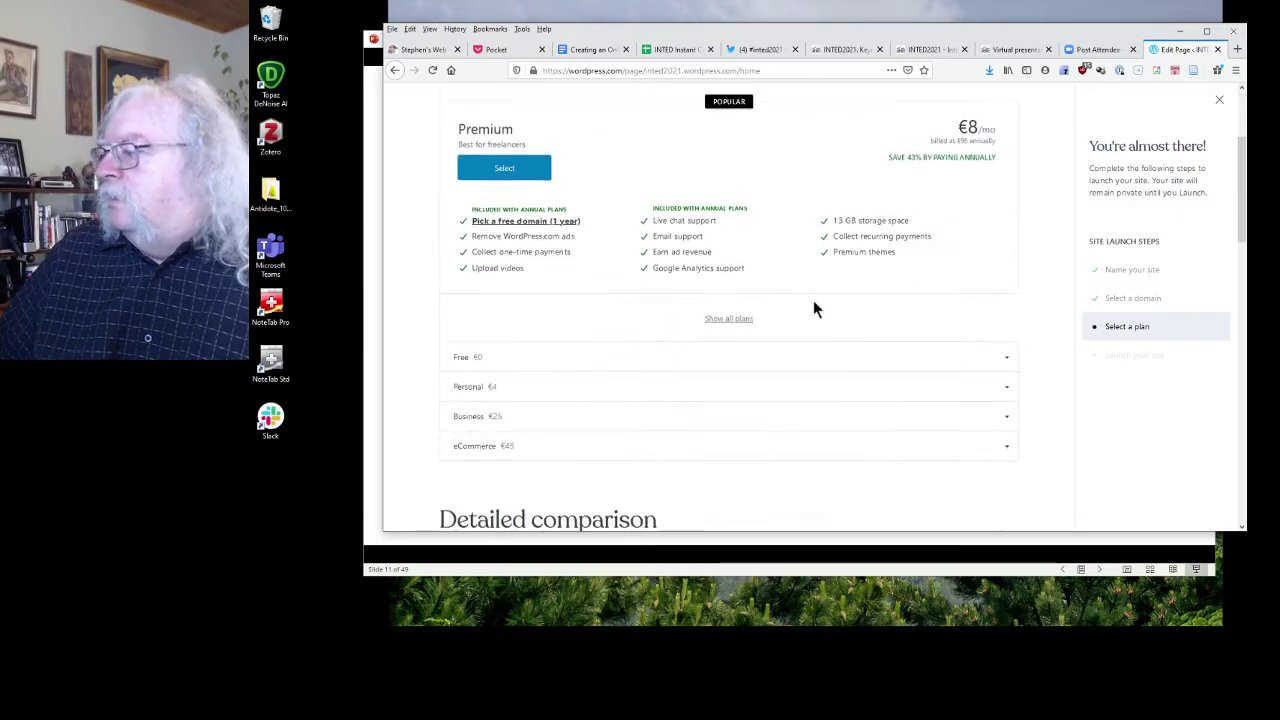
scroll(799, 315, down, 5)
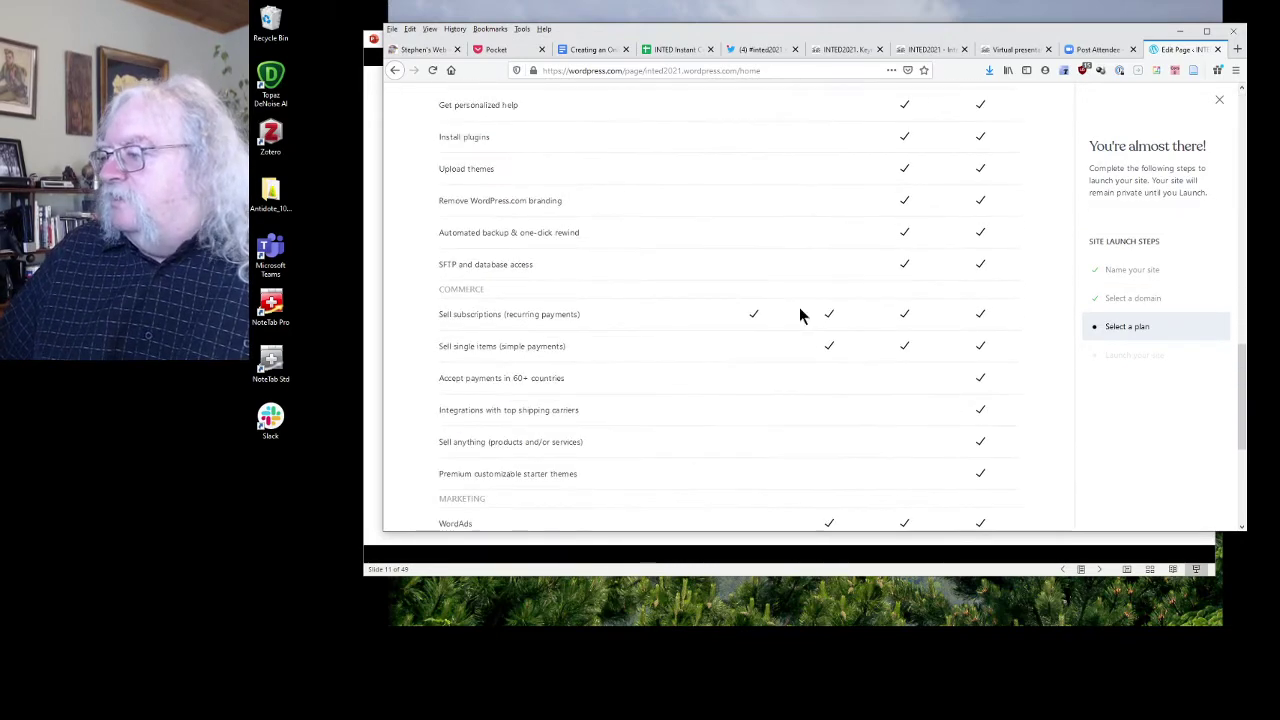
click(676, 443)
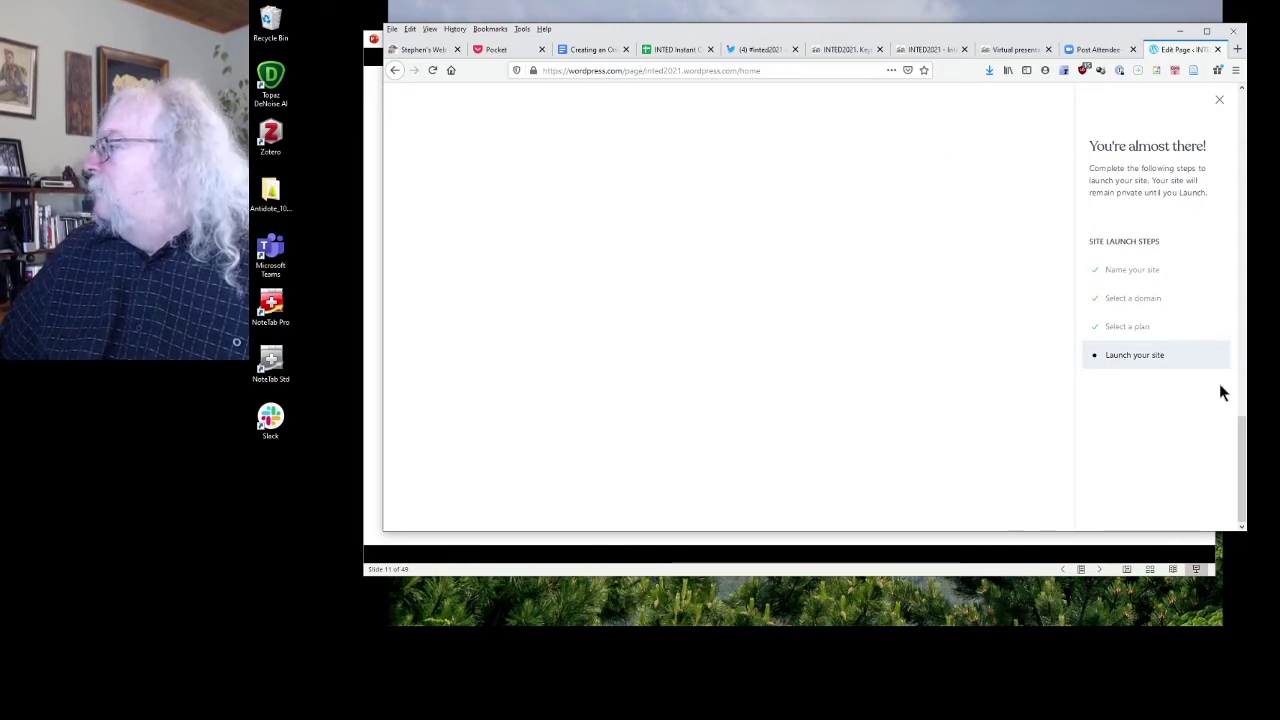
Load inted2021.wordpress.com/home by removing the editor prefix from the address.
click(667, 70)
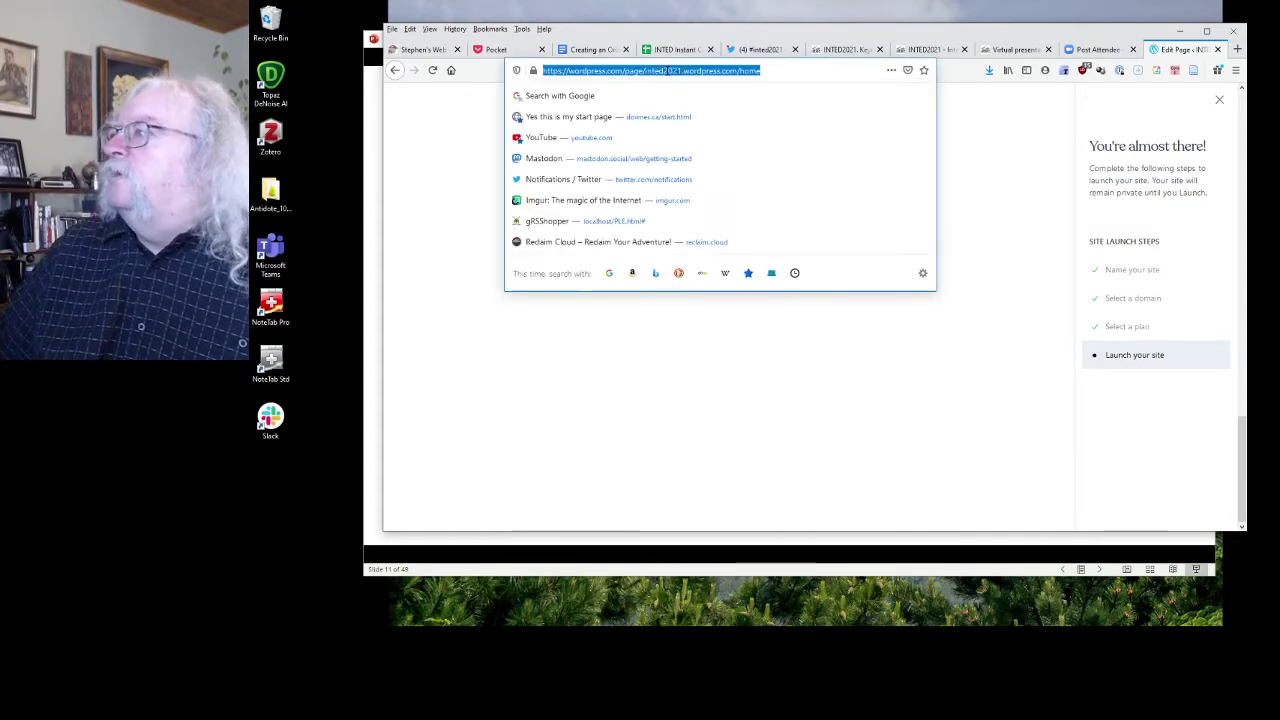
click(642, 71)
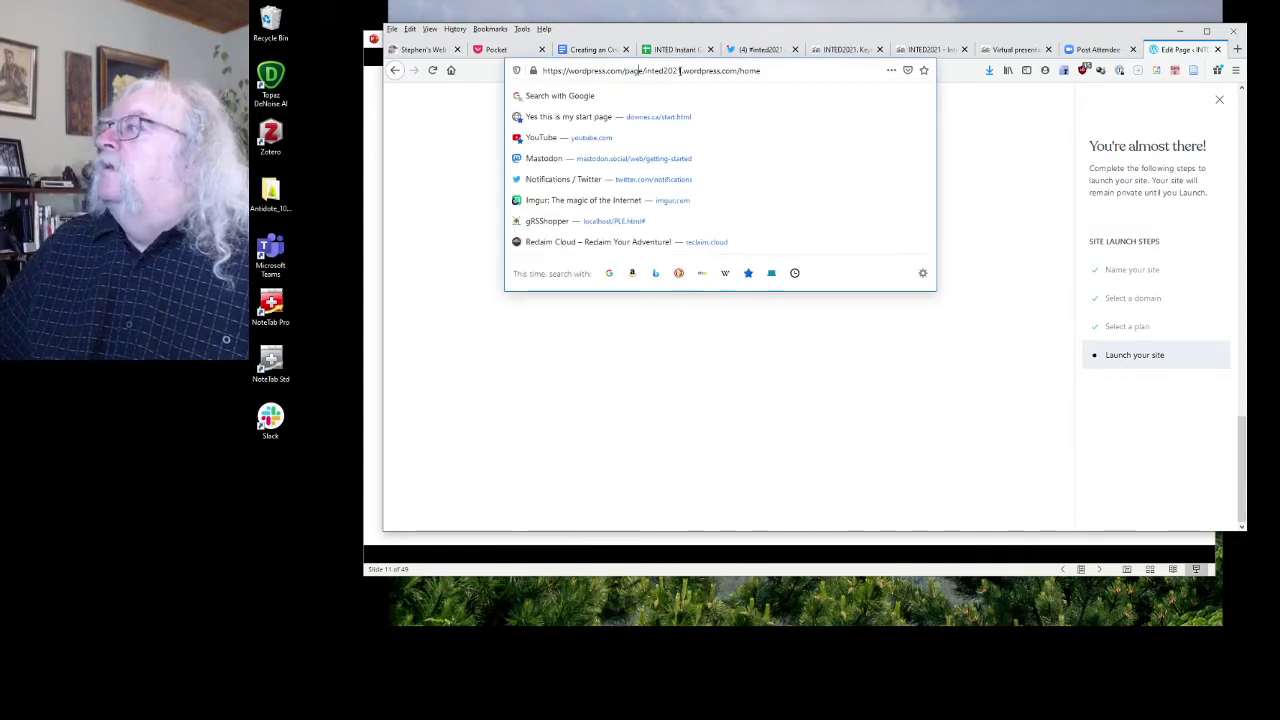
drag(642, 70, 499, 66)
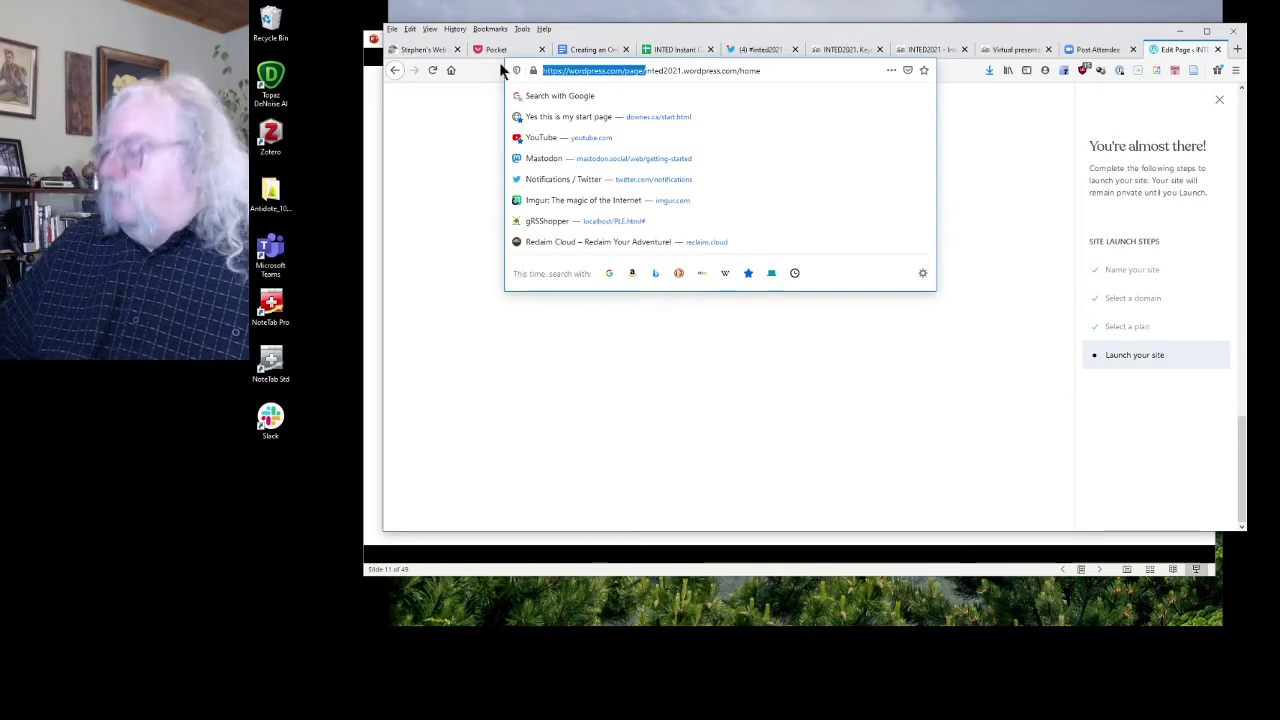
key(BackSpace)
key(Return)
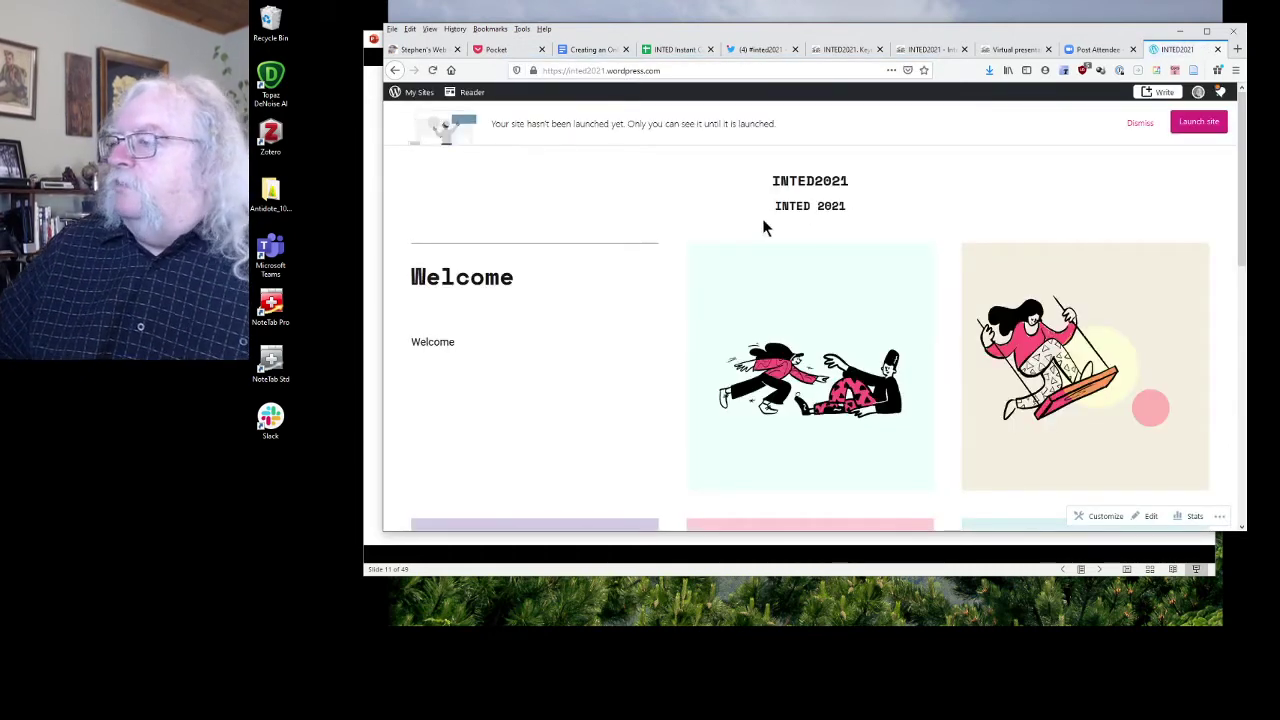
Reach the launch flow via My Sites > INTED2021, Get started, Visit site and Launch site.
click(1203, 121)
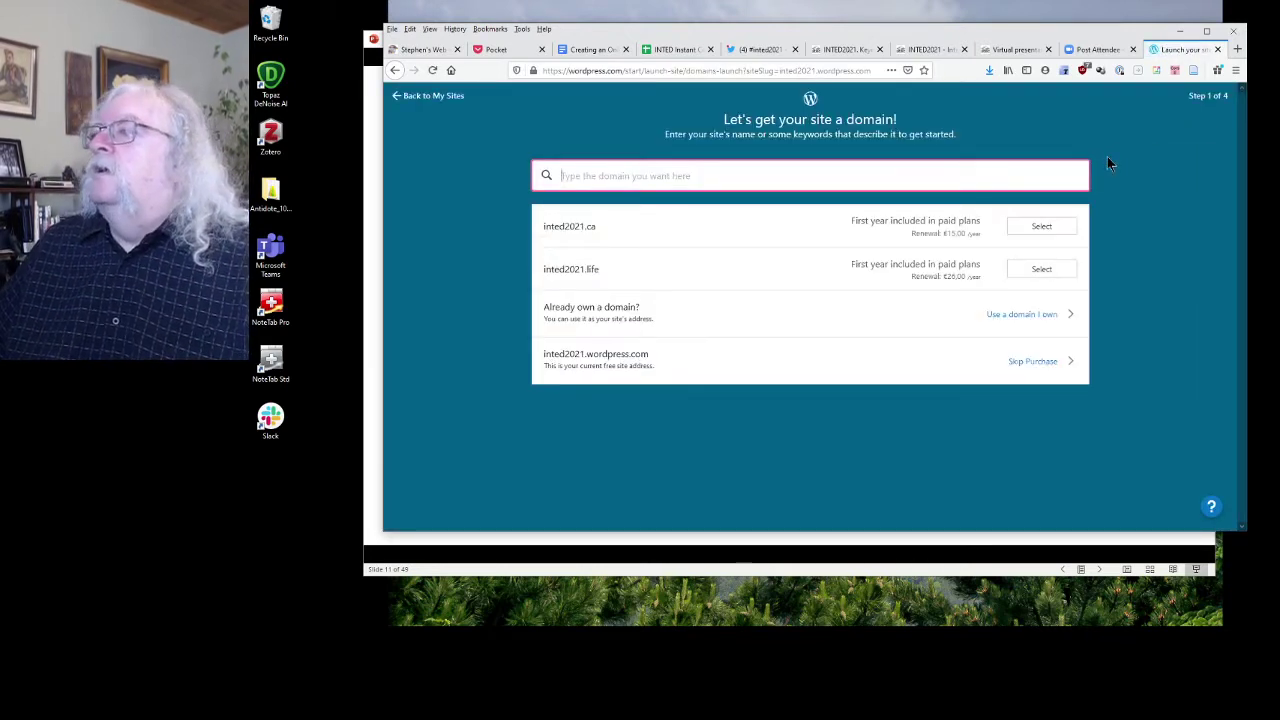
click(406, 97)
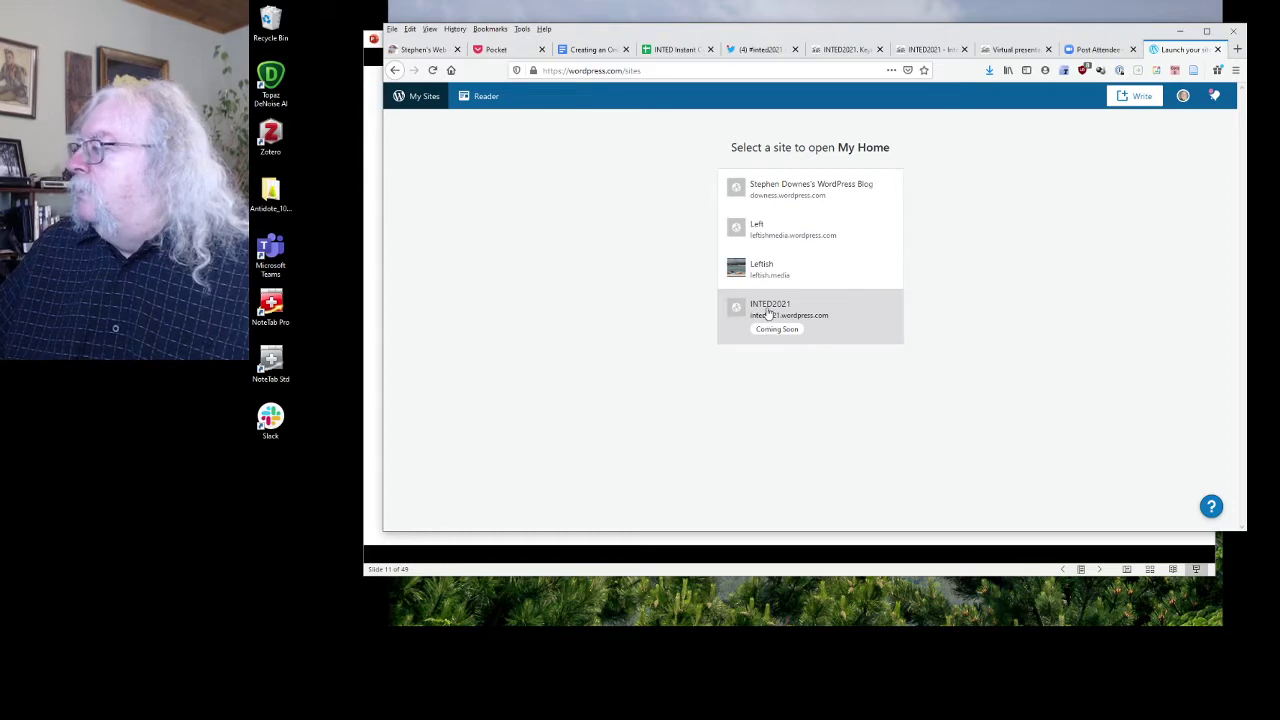
click(771, 314)
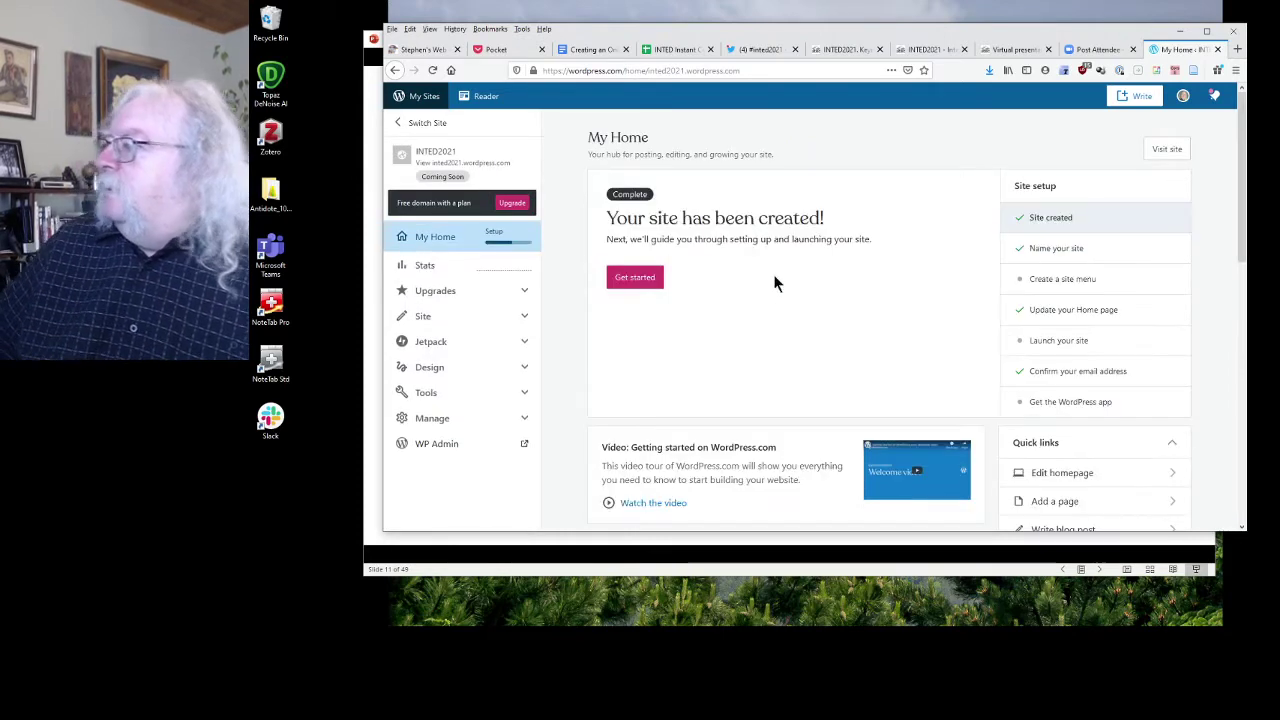
click(646, 282)
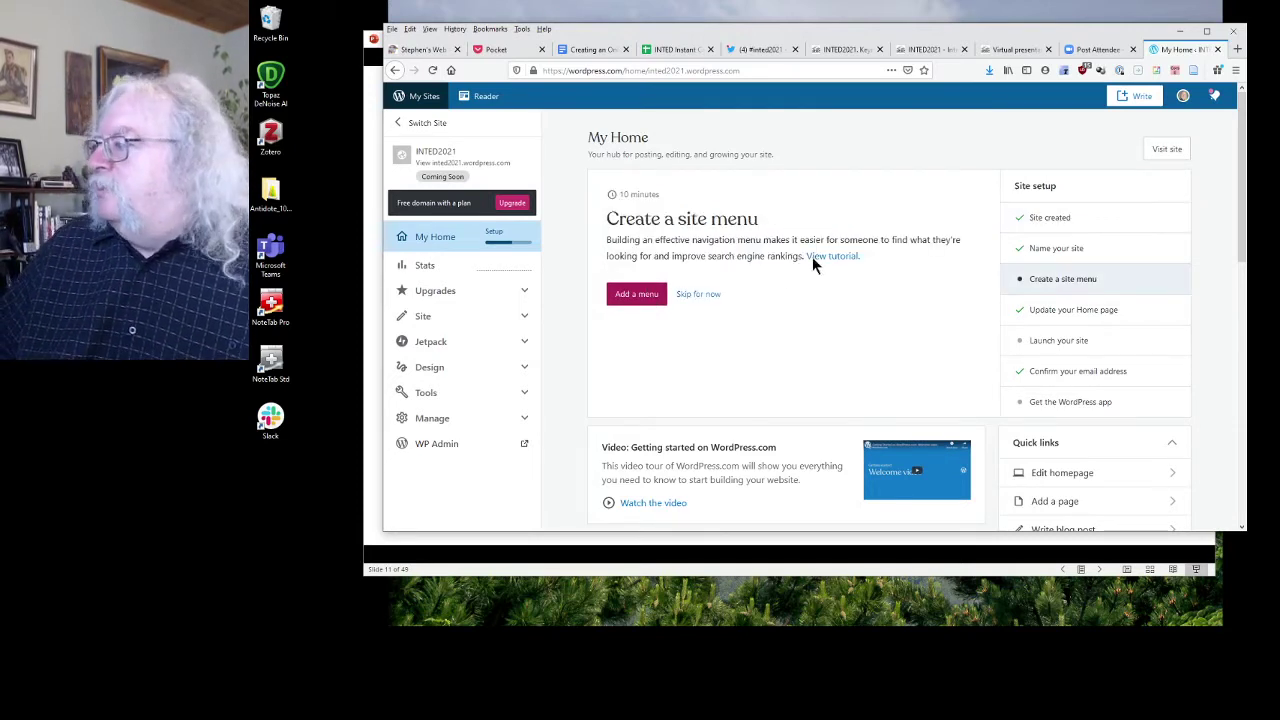
click(1163, 148)
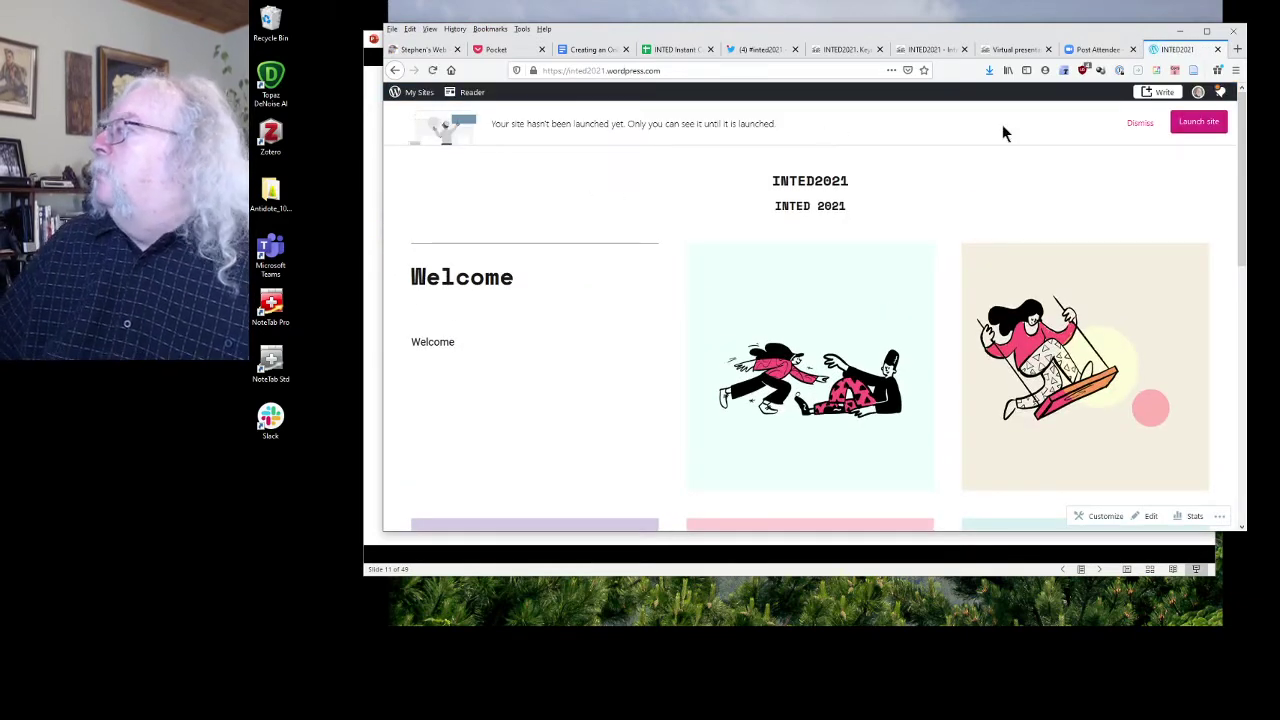
click(1192, 125)
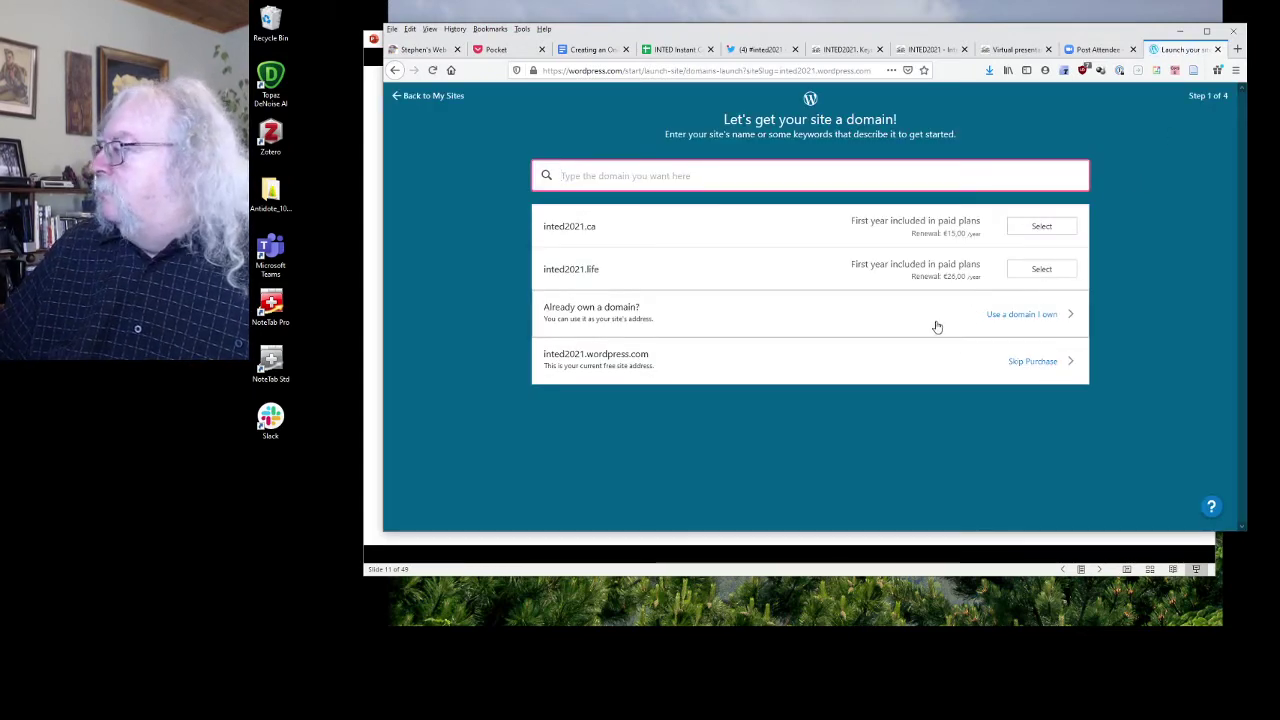
Skip the domain purchase, start with a free site, and launch on inted2021.wordpress.com.
click(1040, 366)
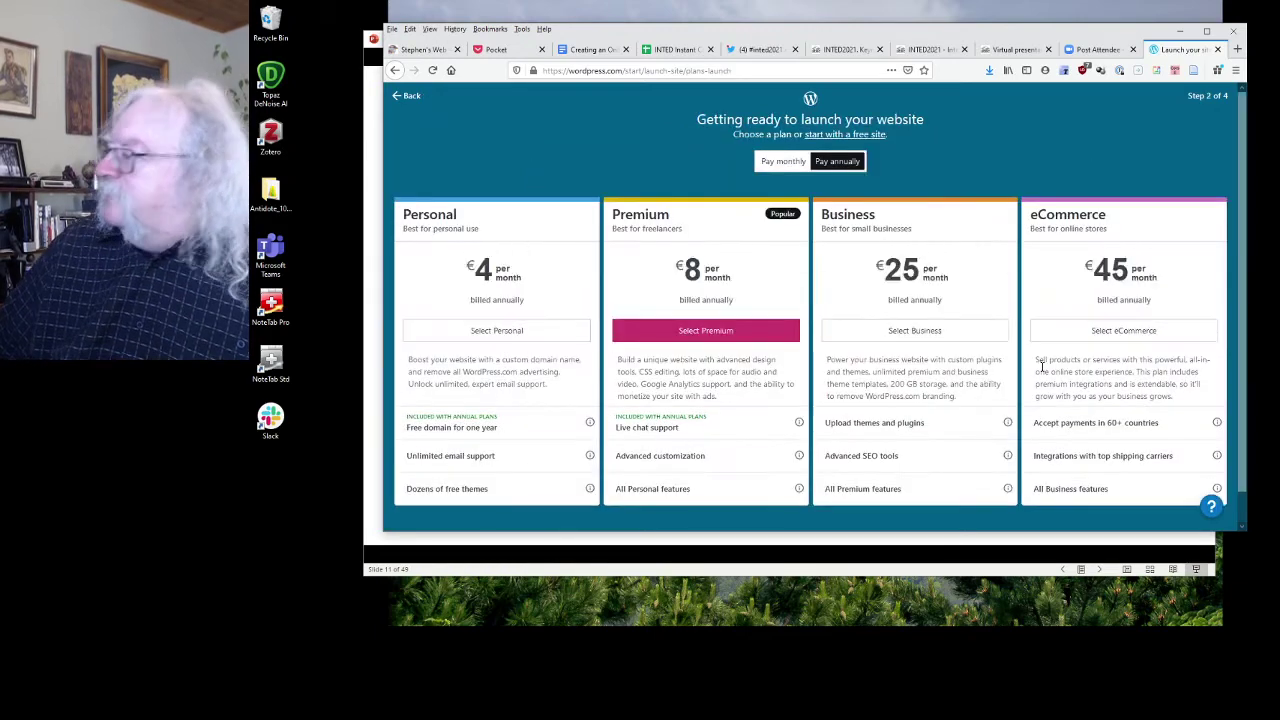
scroll(765, 336, down, 1)
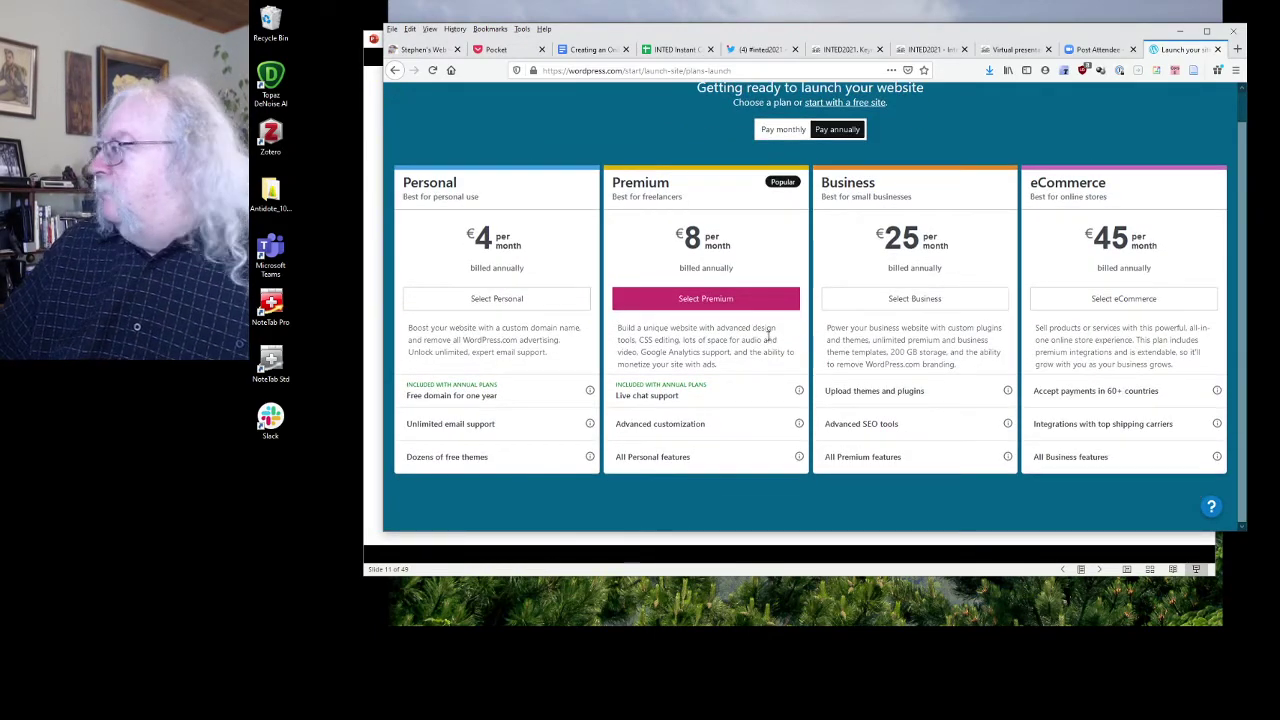
scroll(768, 338, up, 1)
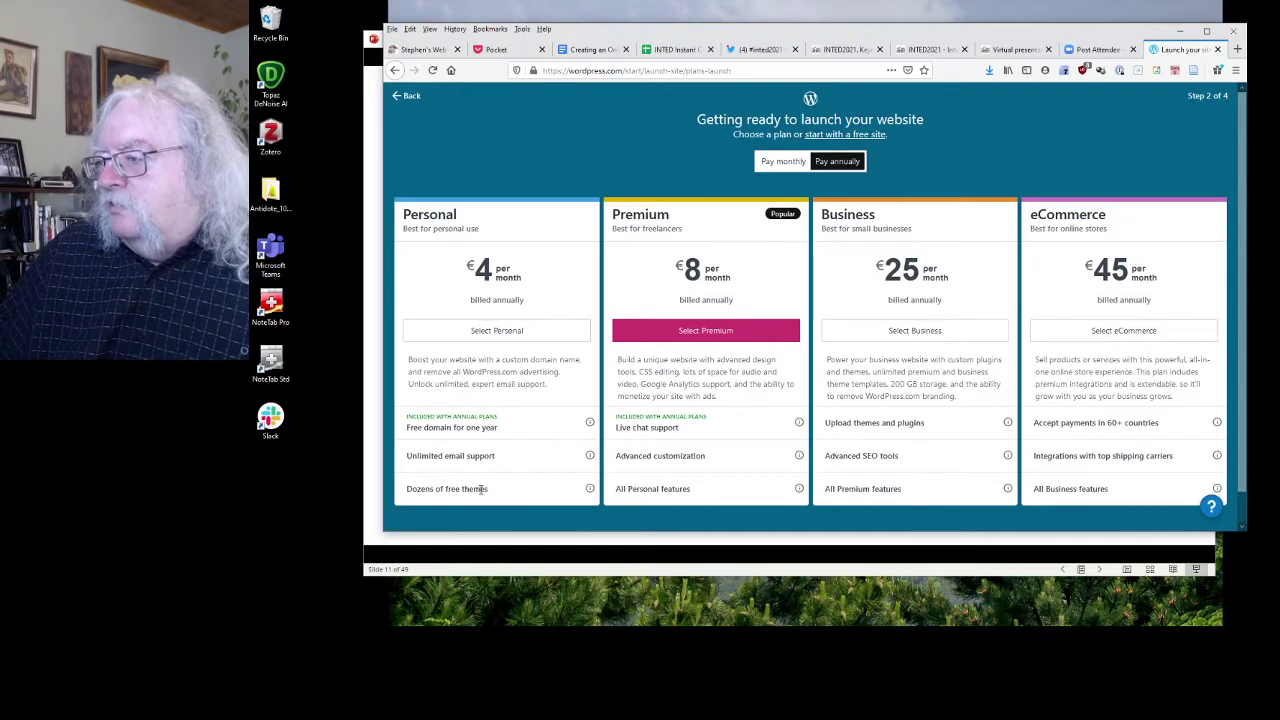
scroll(488, 385, down, 1)
scroll(502, 380, up, 1)
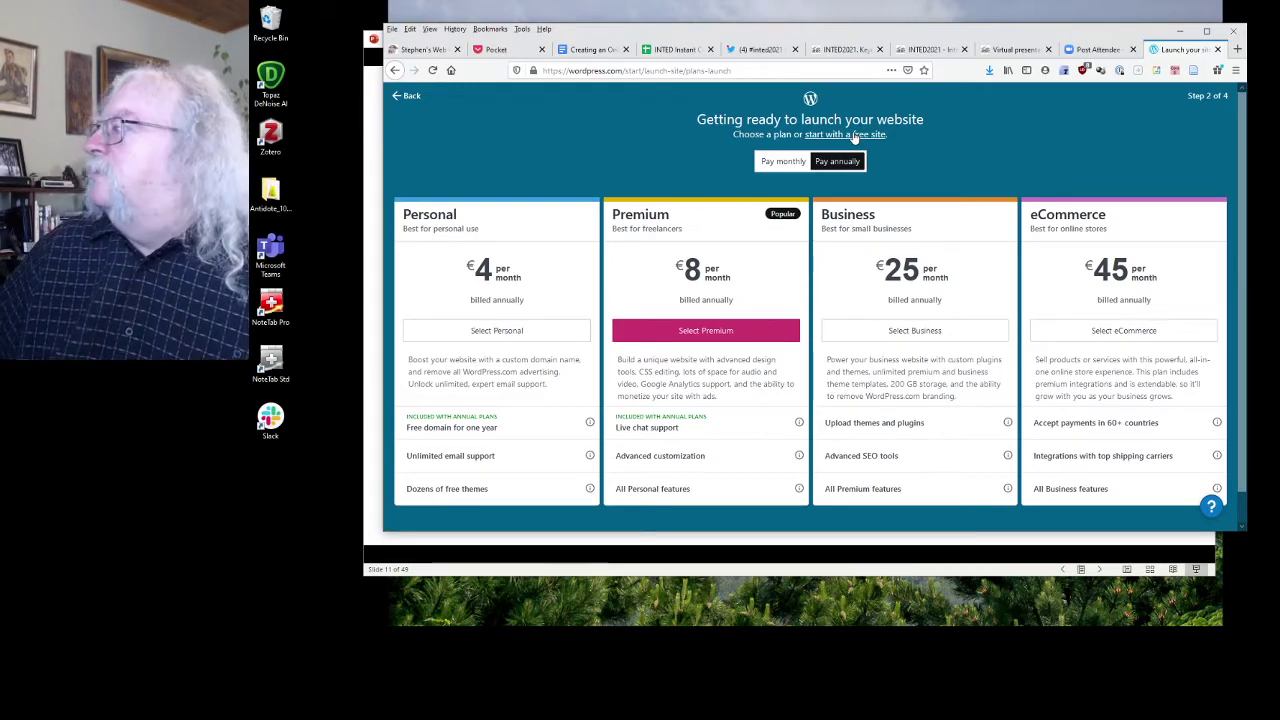
click(855, 136)
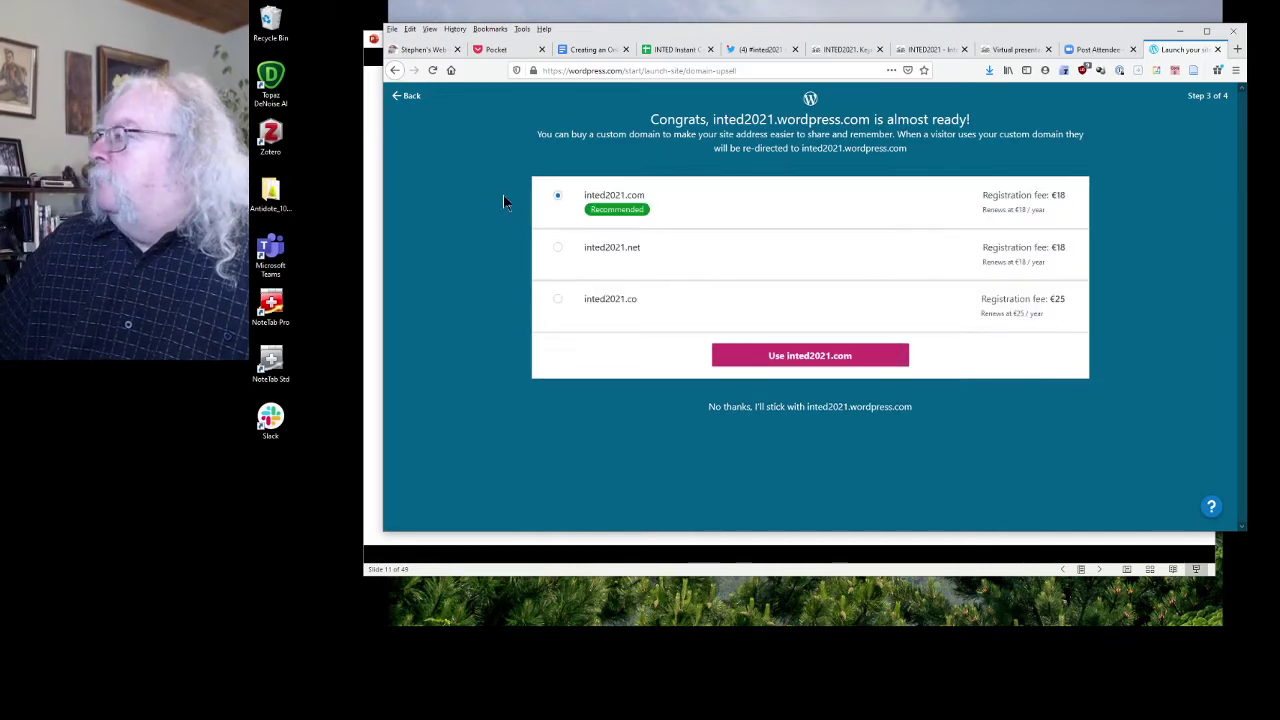
click(851, 409)
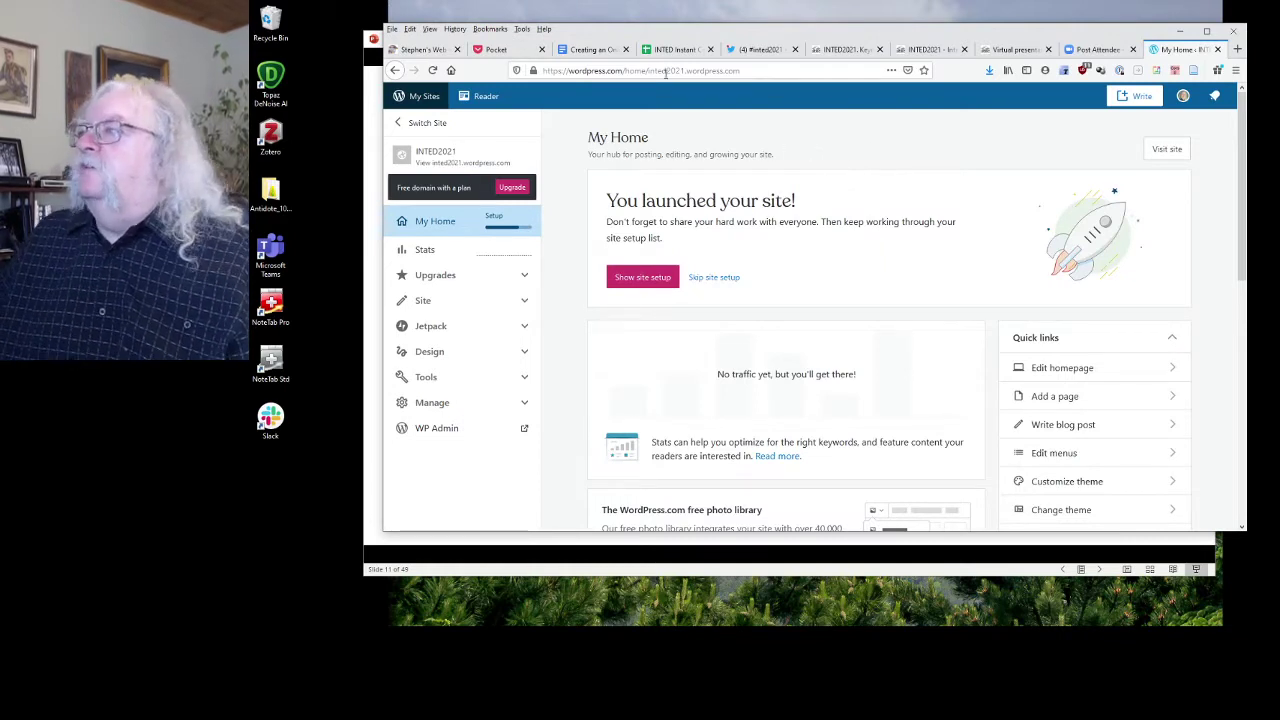
Load the live site at inted2021.wordpress.com.
drag(649, 71, 543, 71)
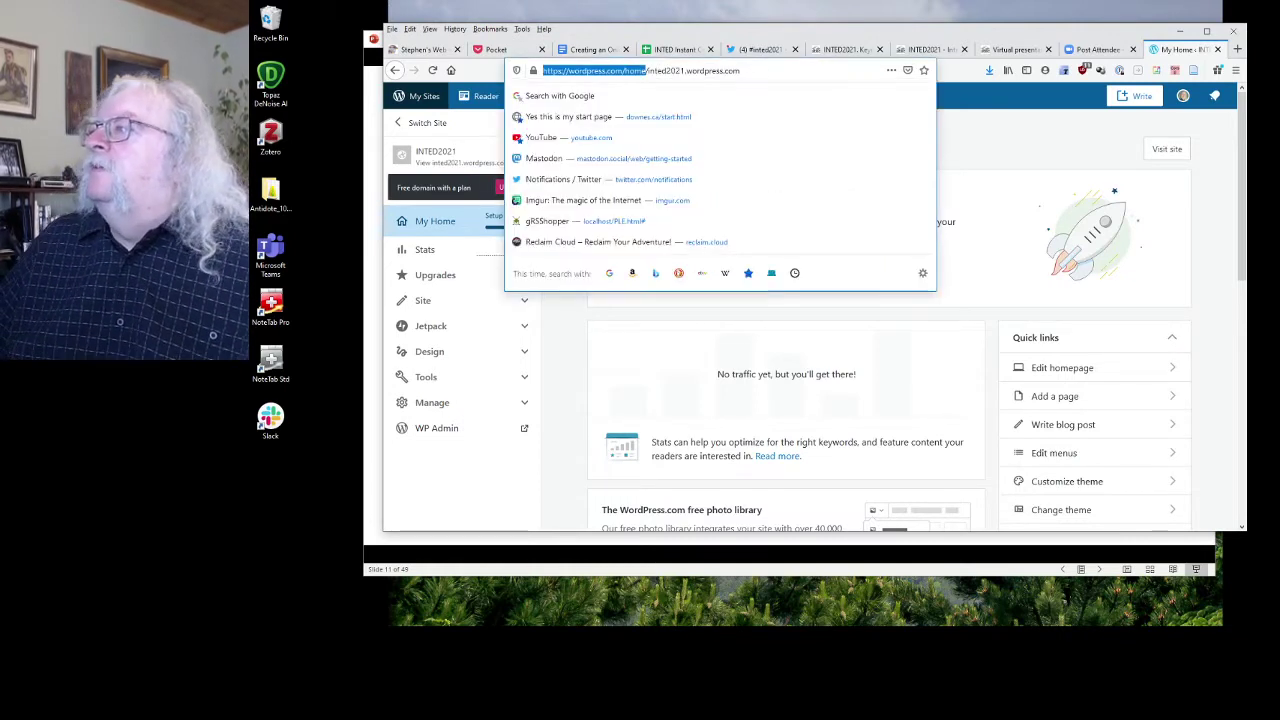
key(BackSpace)
key(Return)
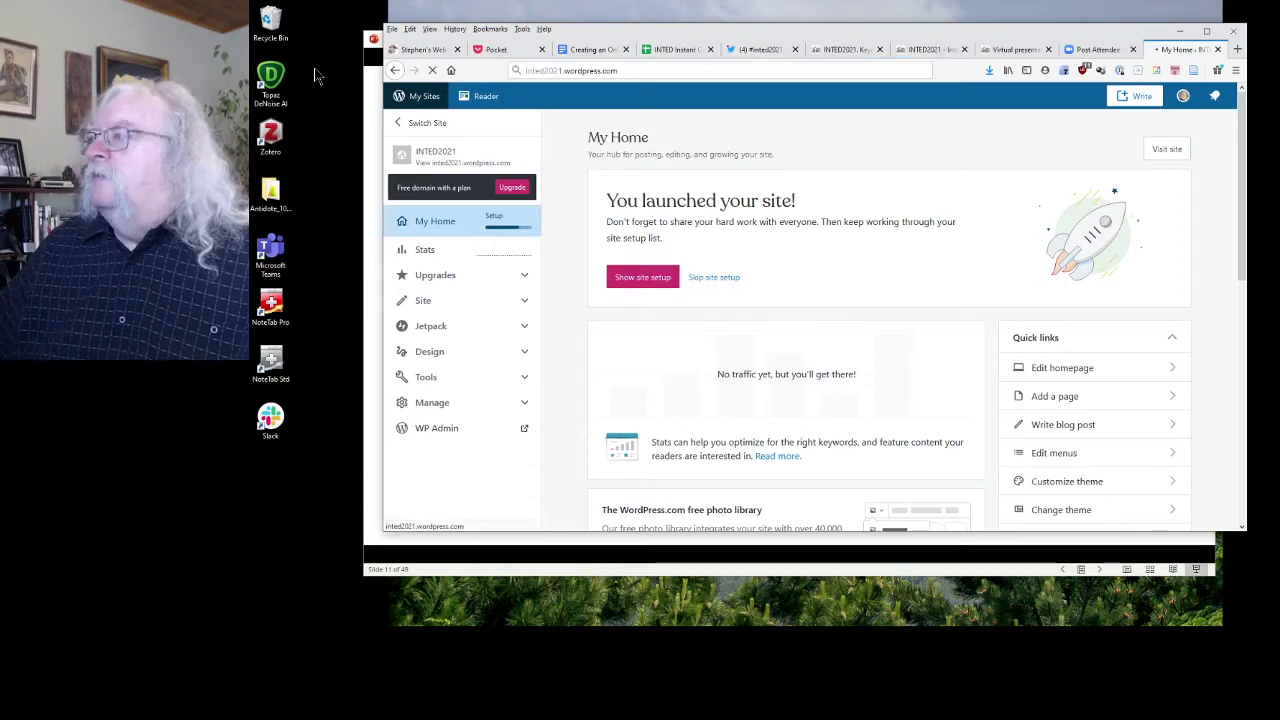
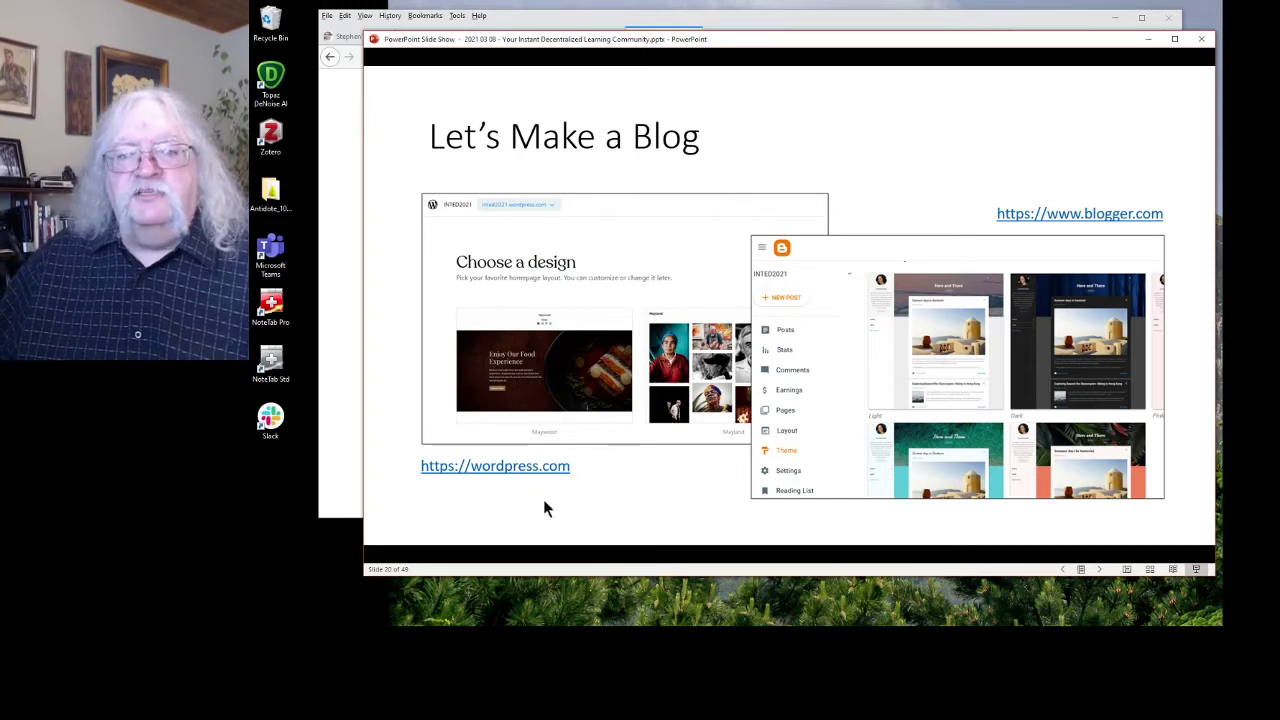
click(1060, 218)
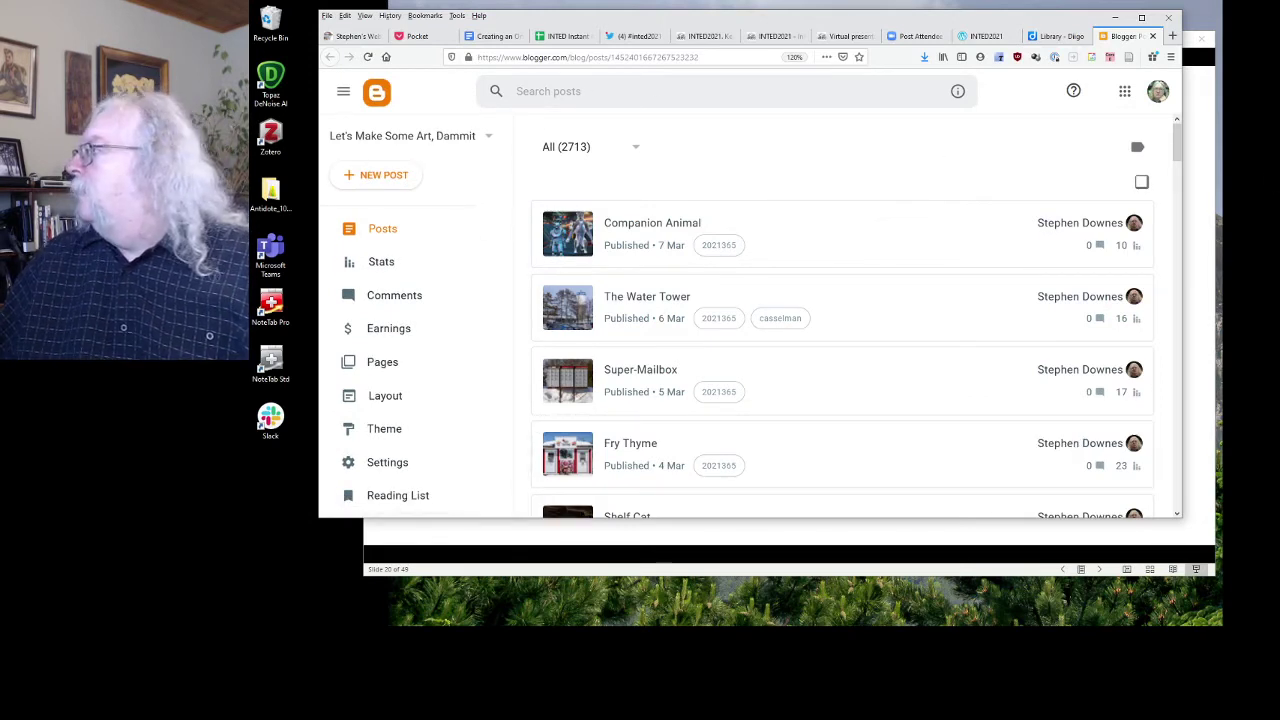
key(super)
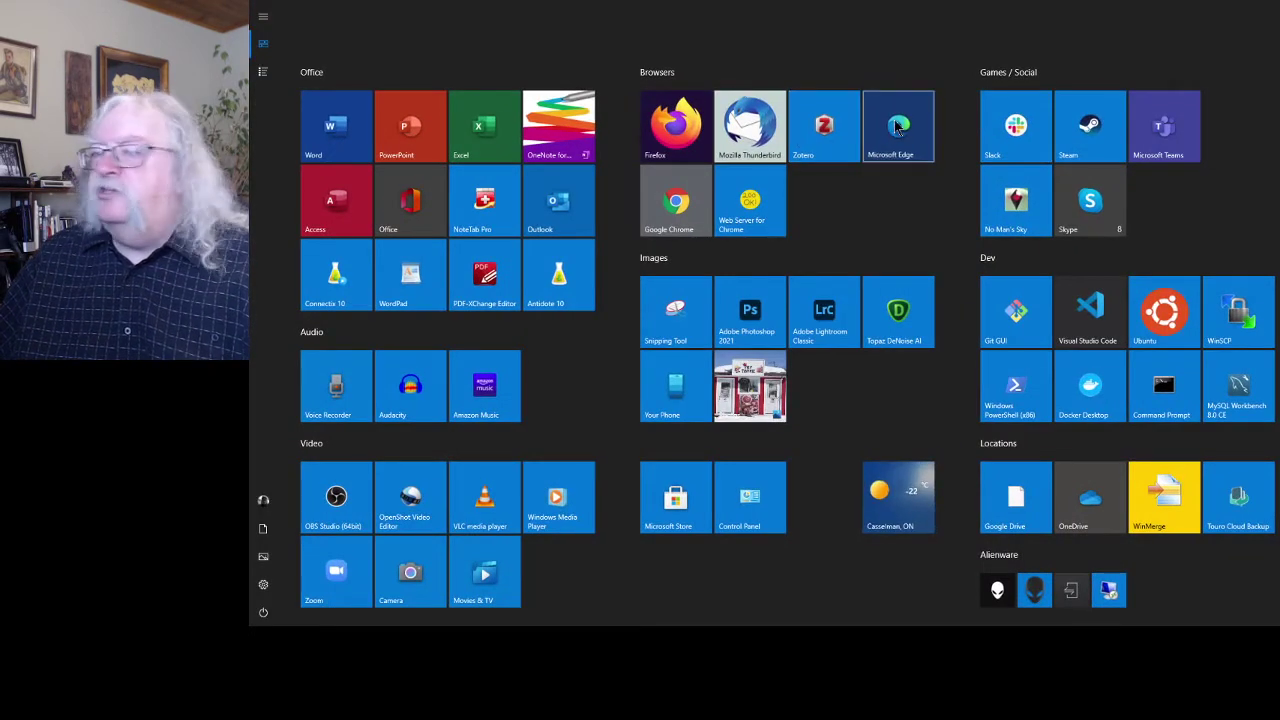
key(super)
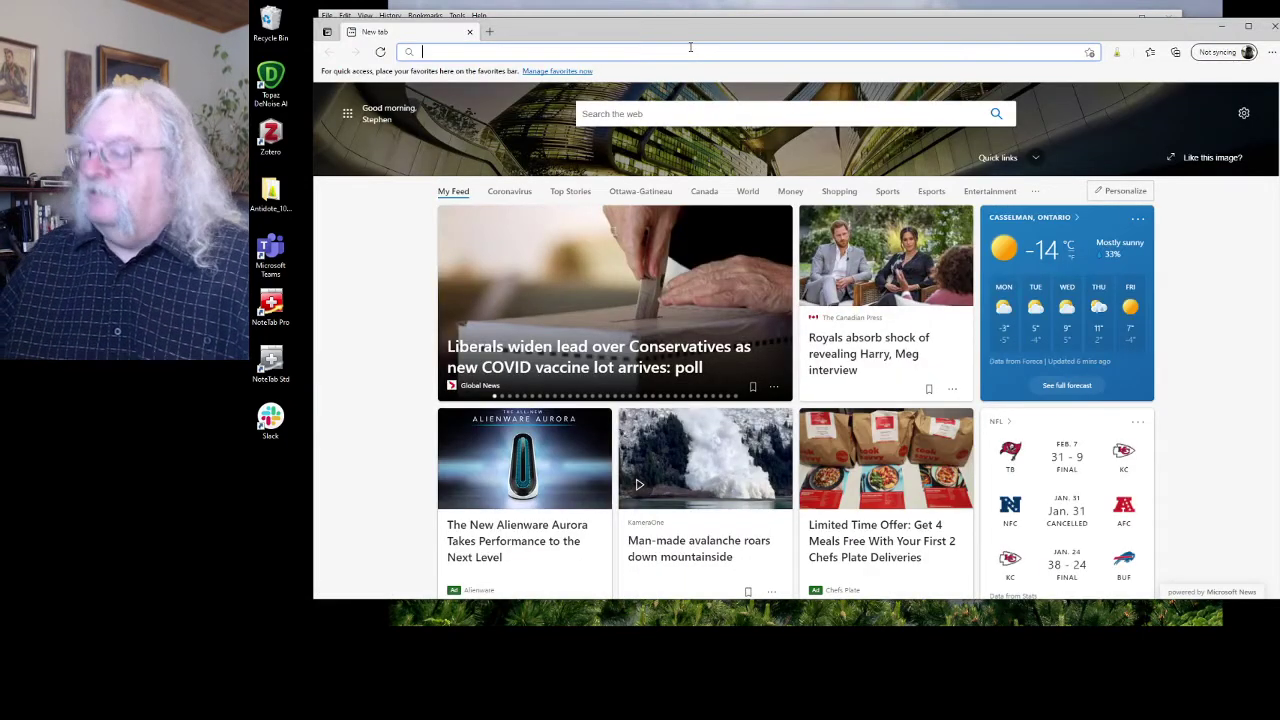
text(www.)
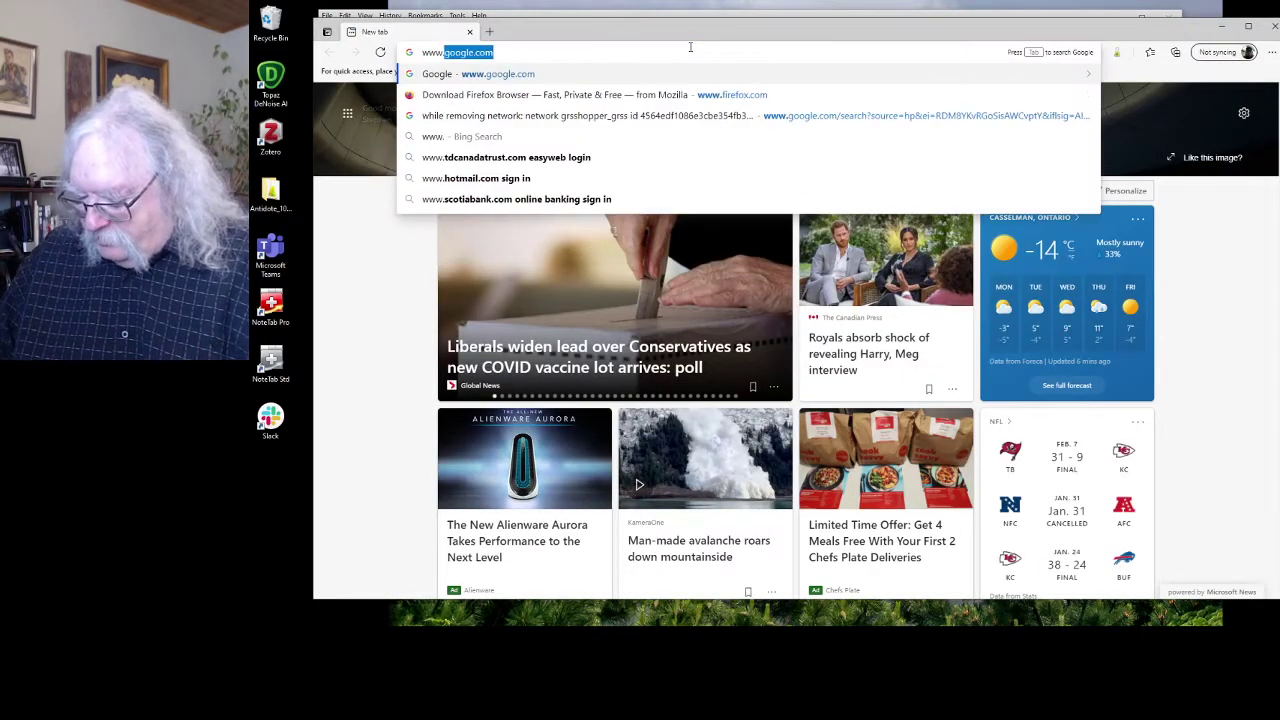
text(vlogg)
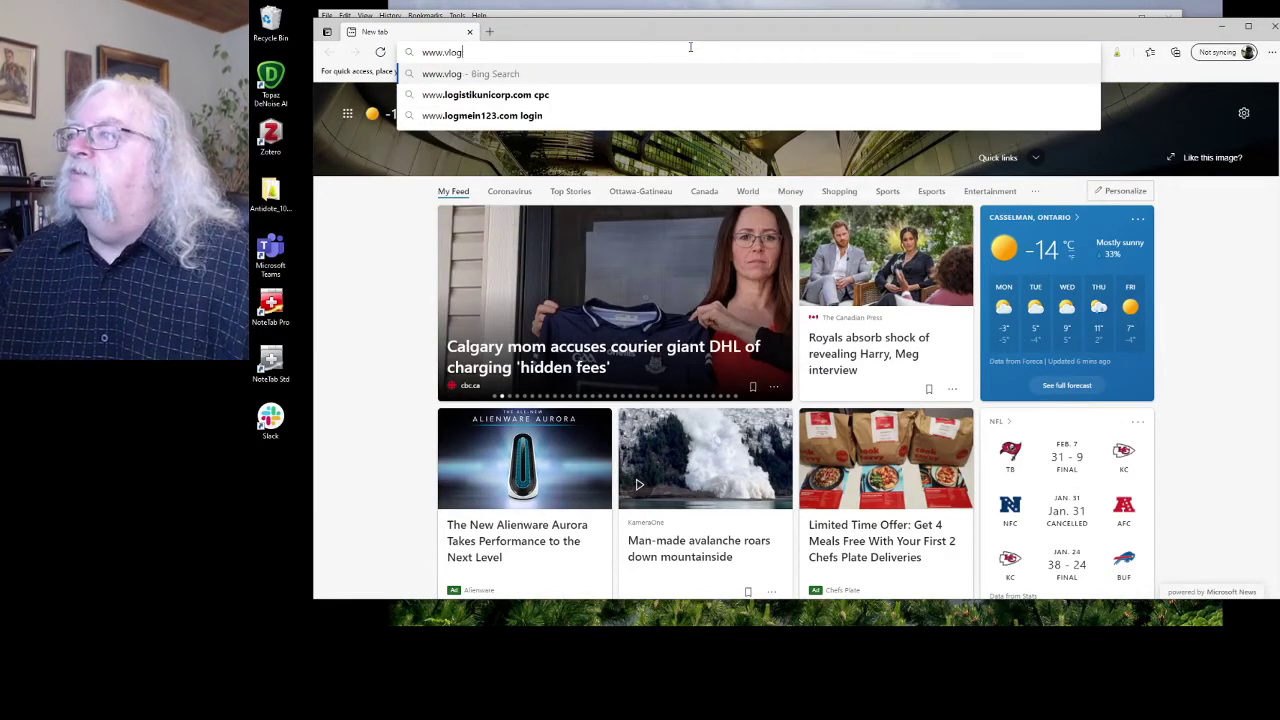
key(BackSpace)
key(BackSpace)
key(BackSpace)
key(BackSpace)
key(BackSpace)
text(b)
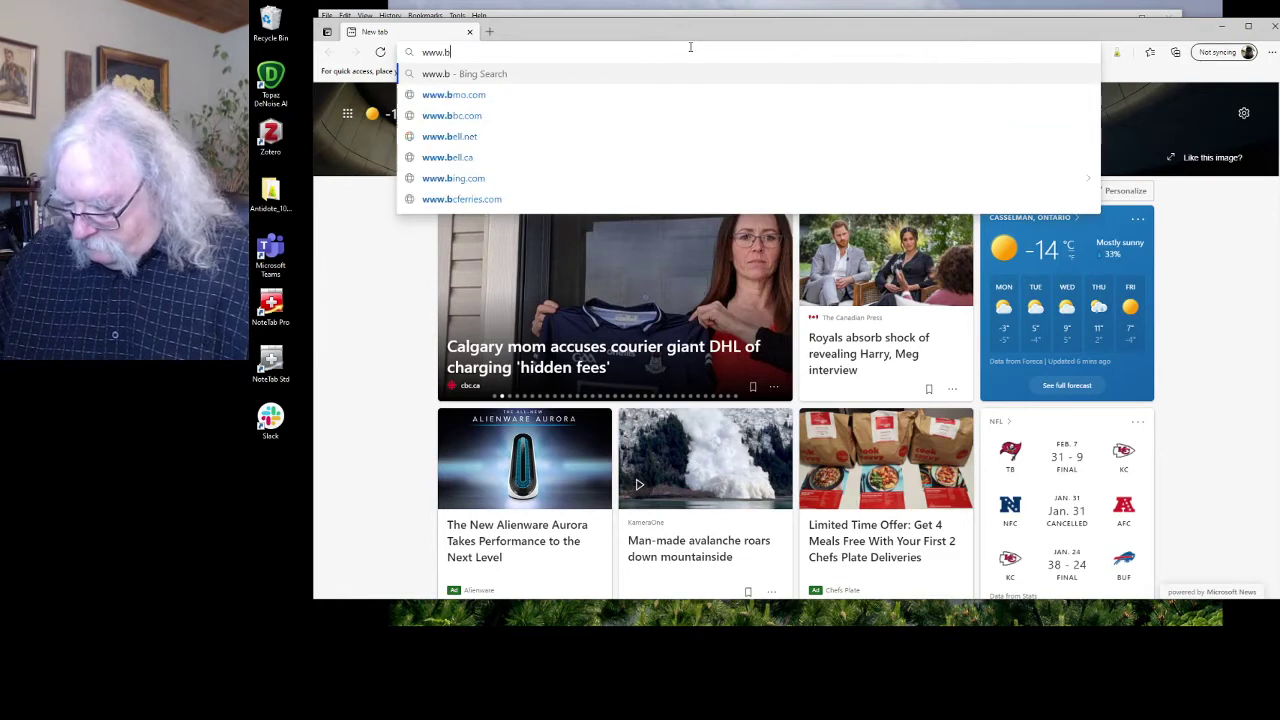
text(logger.com)
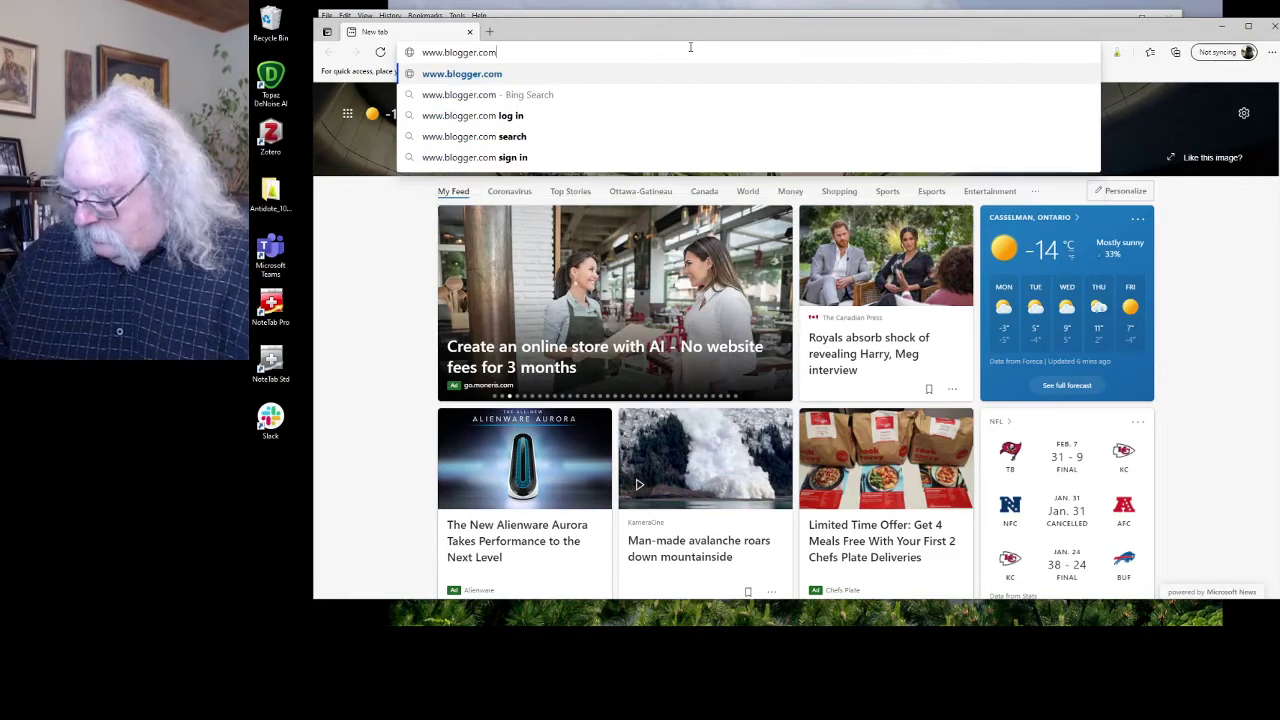
key(Return)
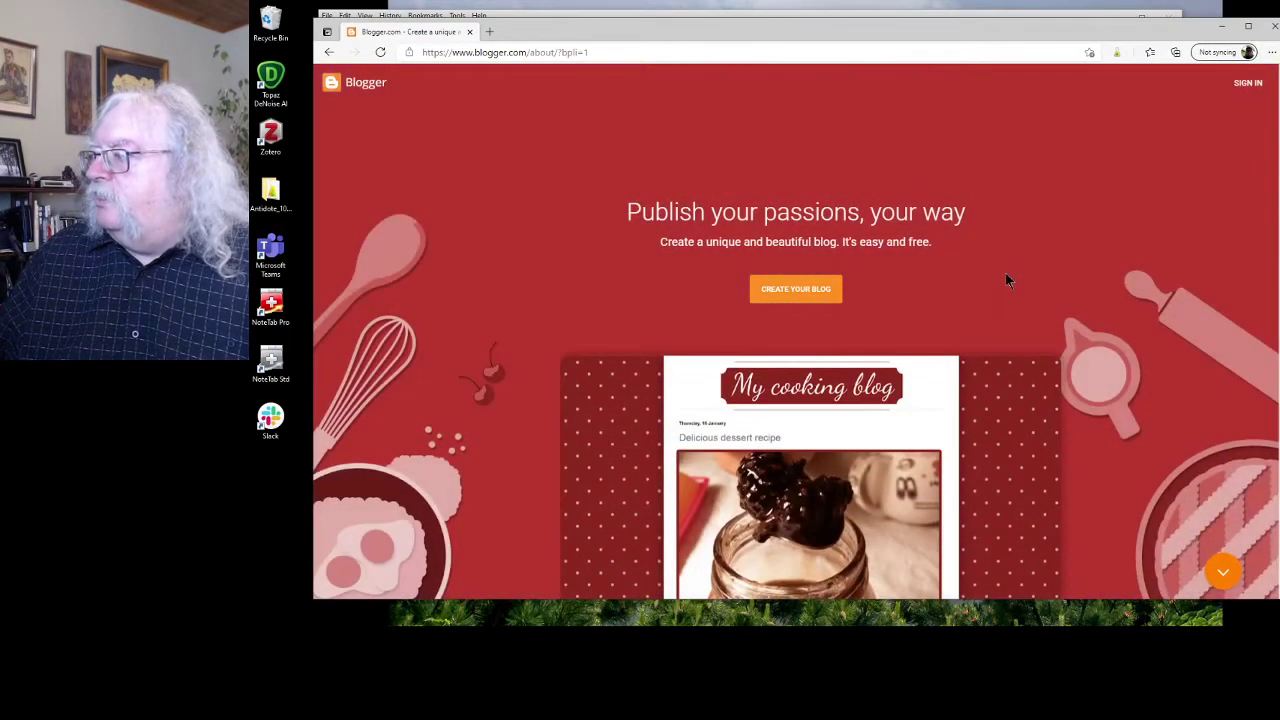
Start Create Your Blog, enter the account e-mail address, then close Edge to abandon sign-in.
click(826, 292)
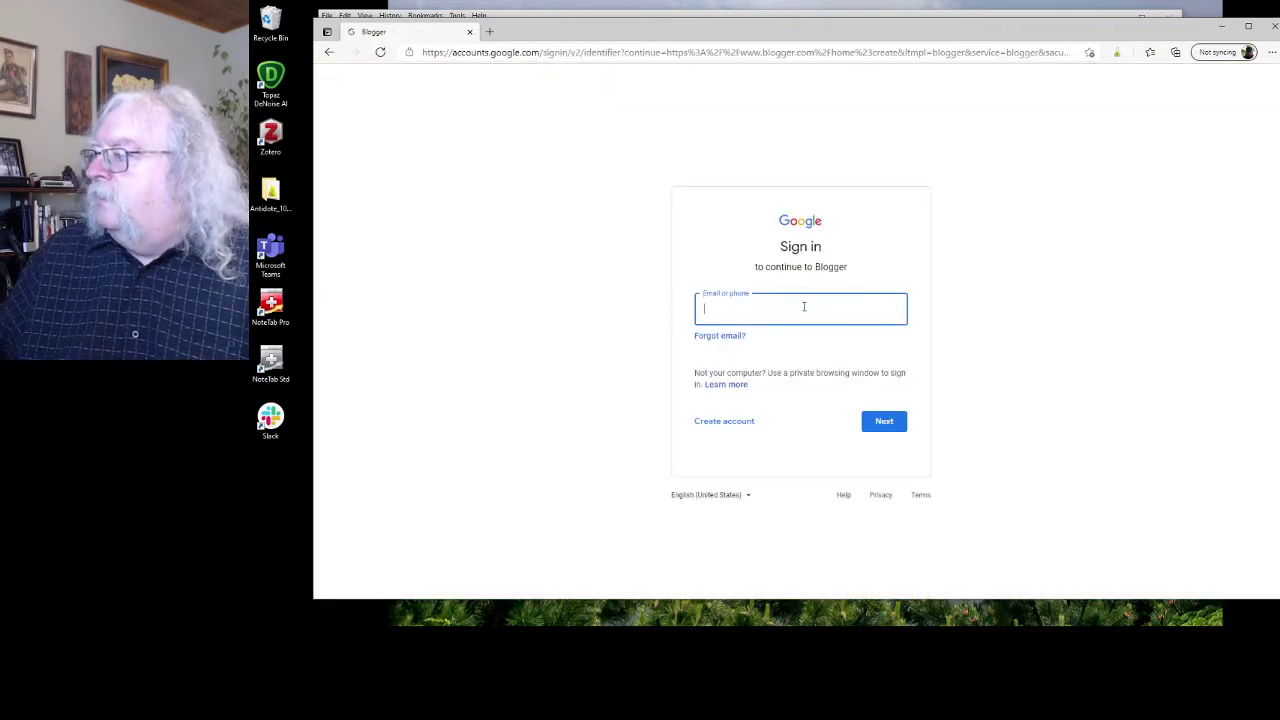
right_click(804, 310)
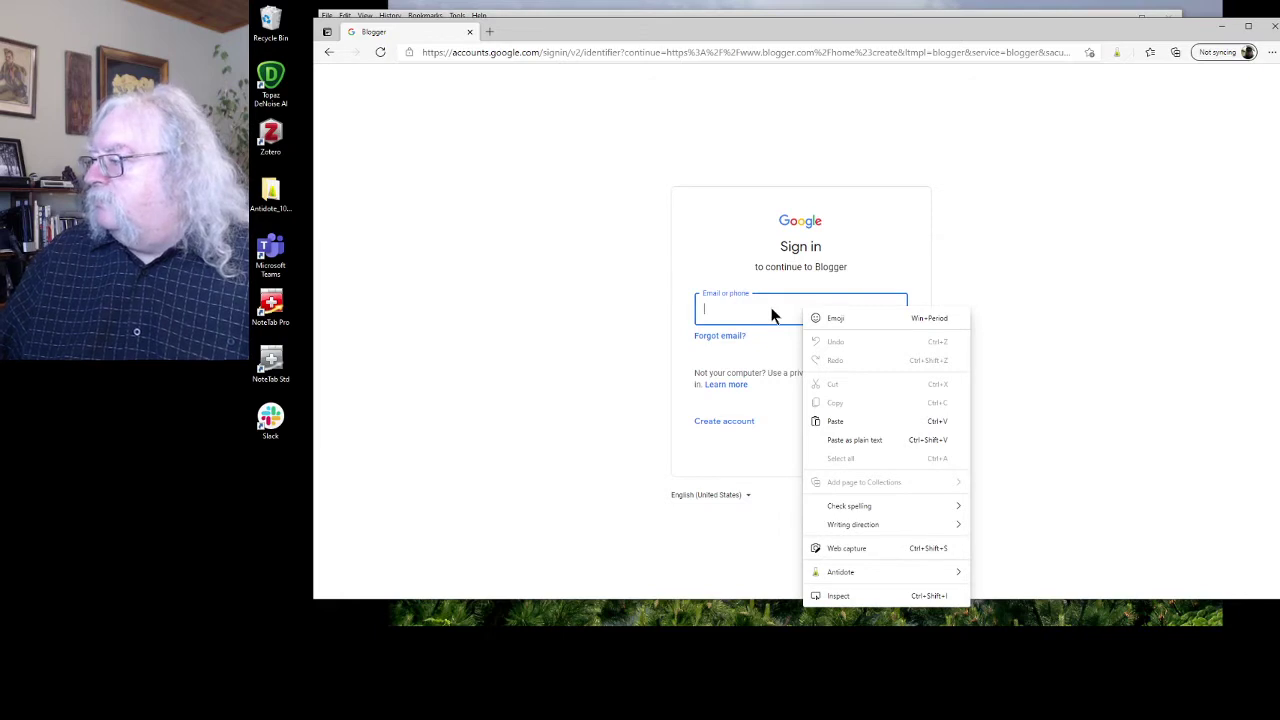
click(771, 315)
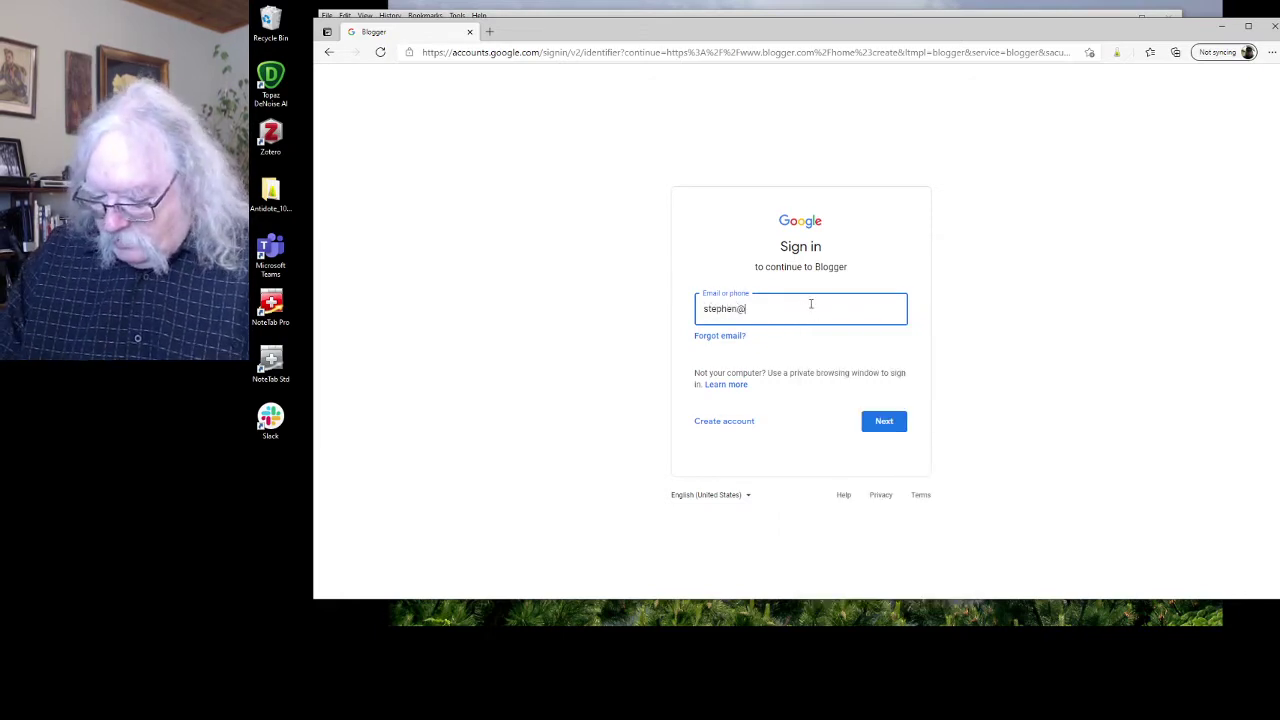
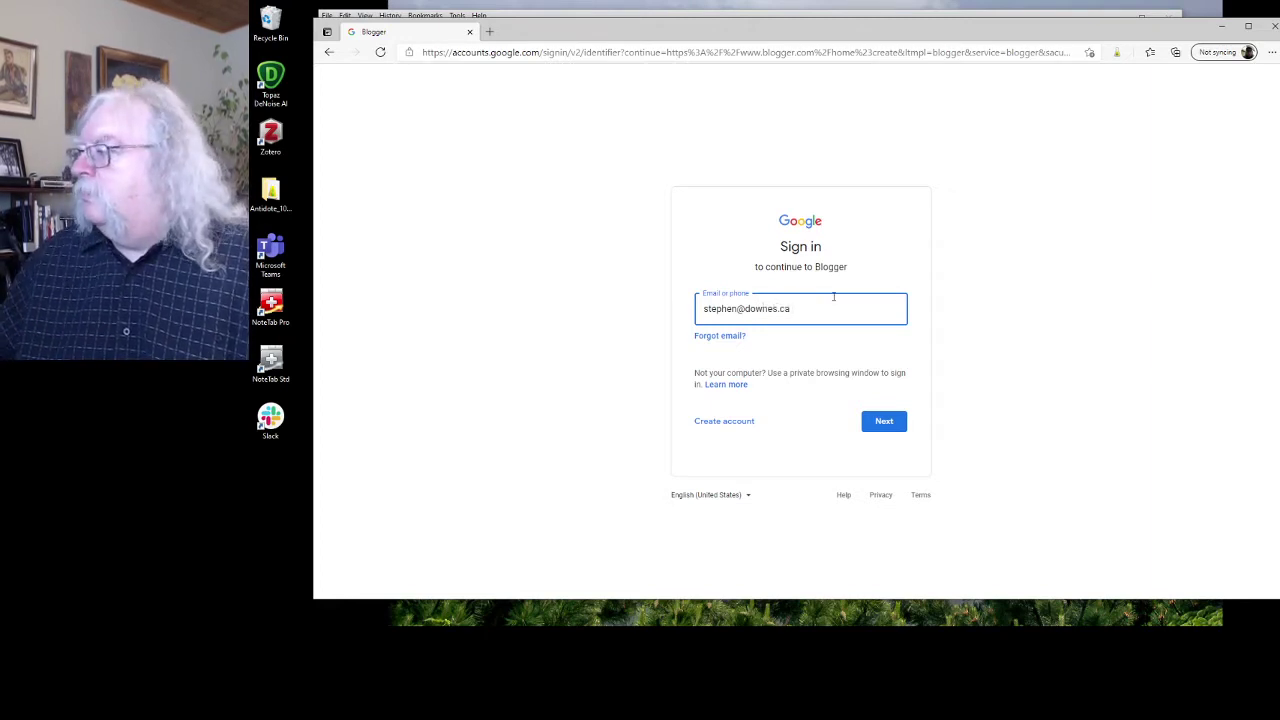
click(886, 421)
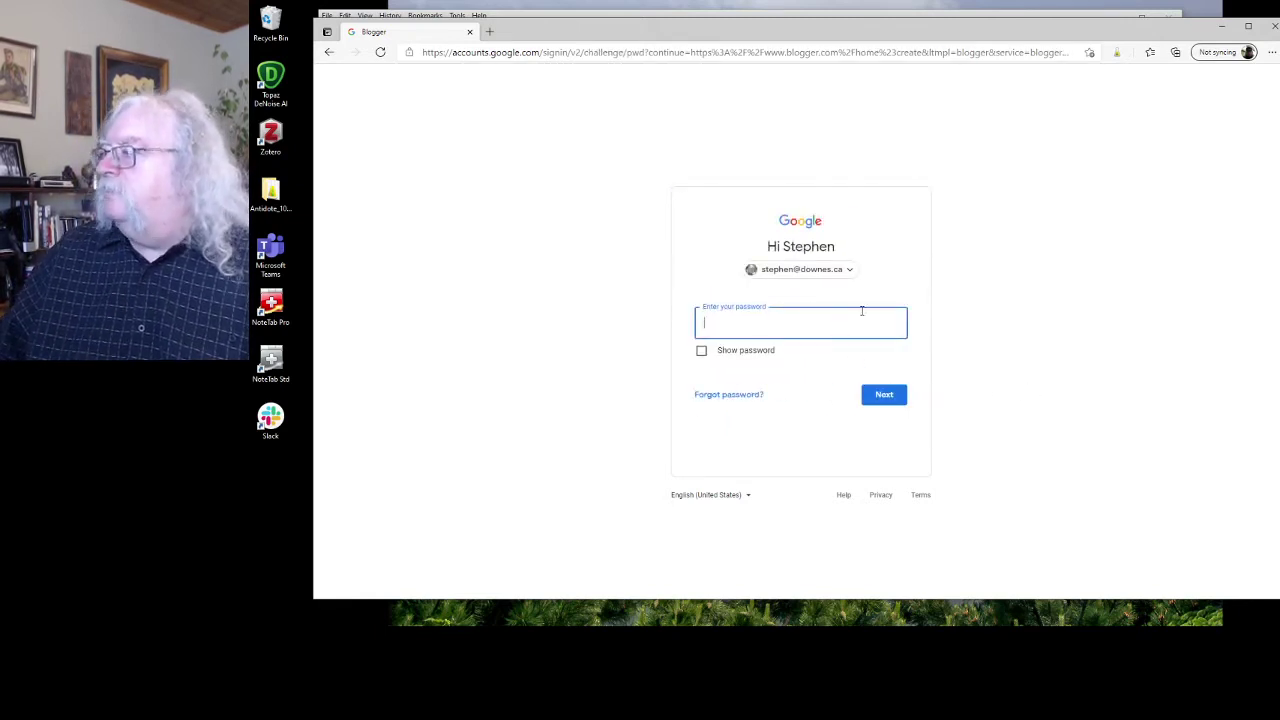
click(1274, 27)
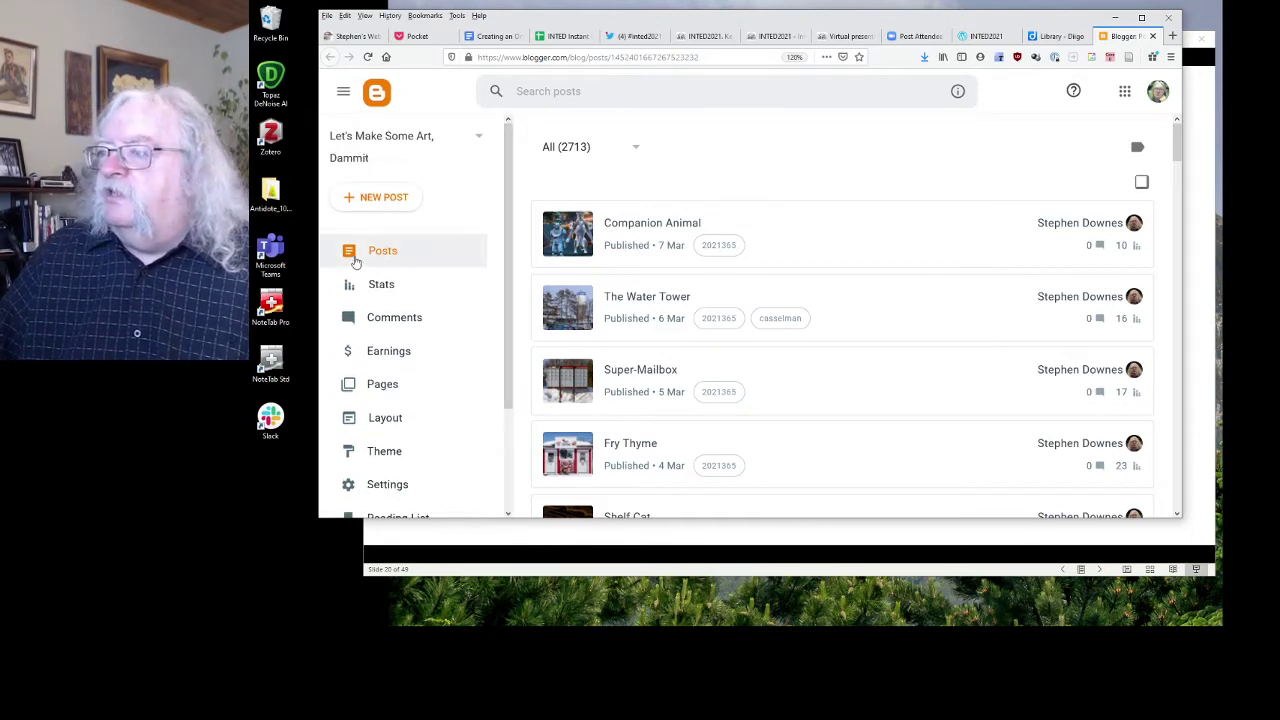
Start a new post titled 'Hello INTED2021' with the body 'Here I am'.
click(383, 197)
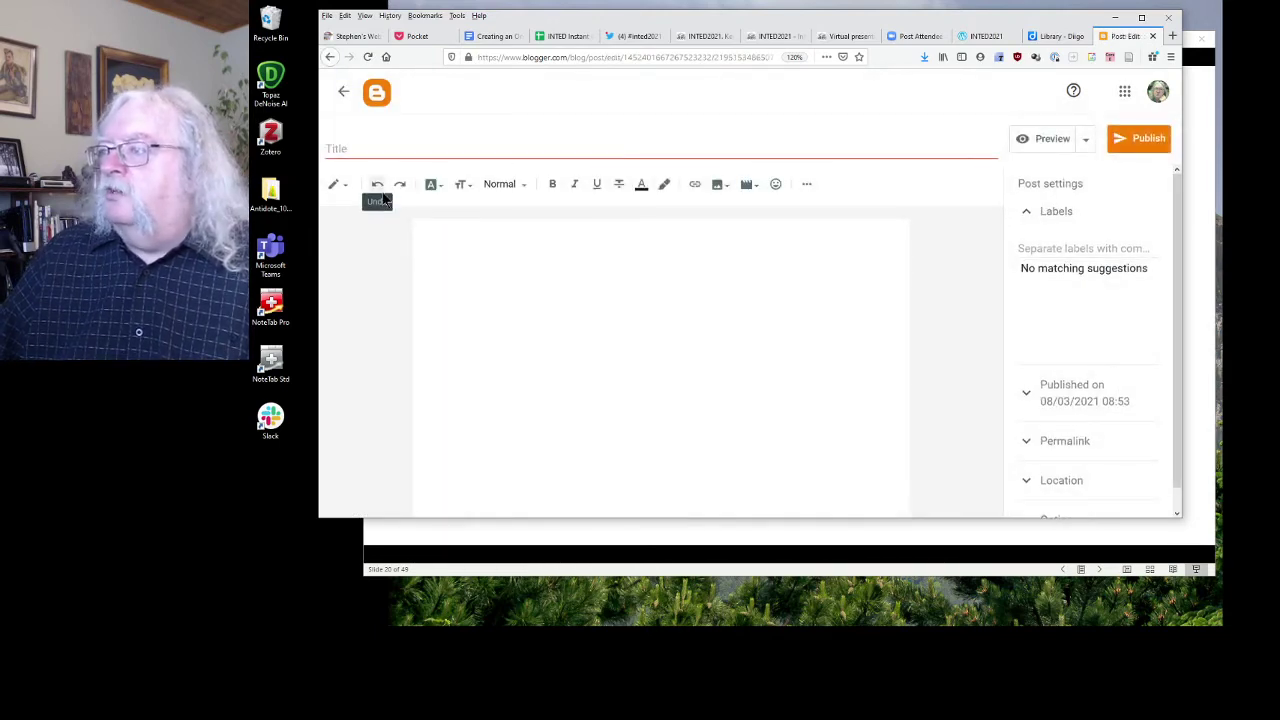
click(567, 147)
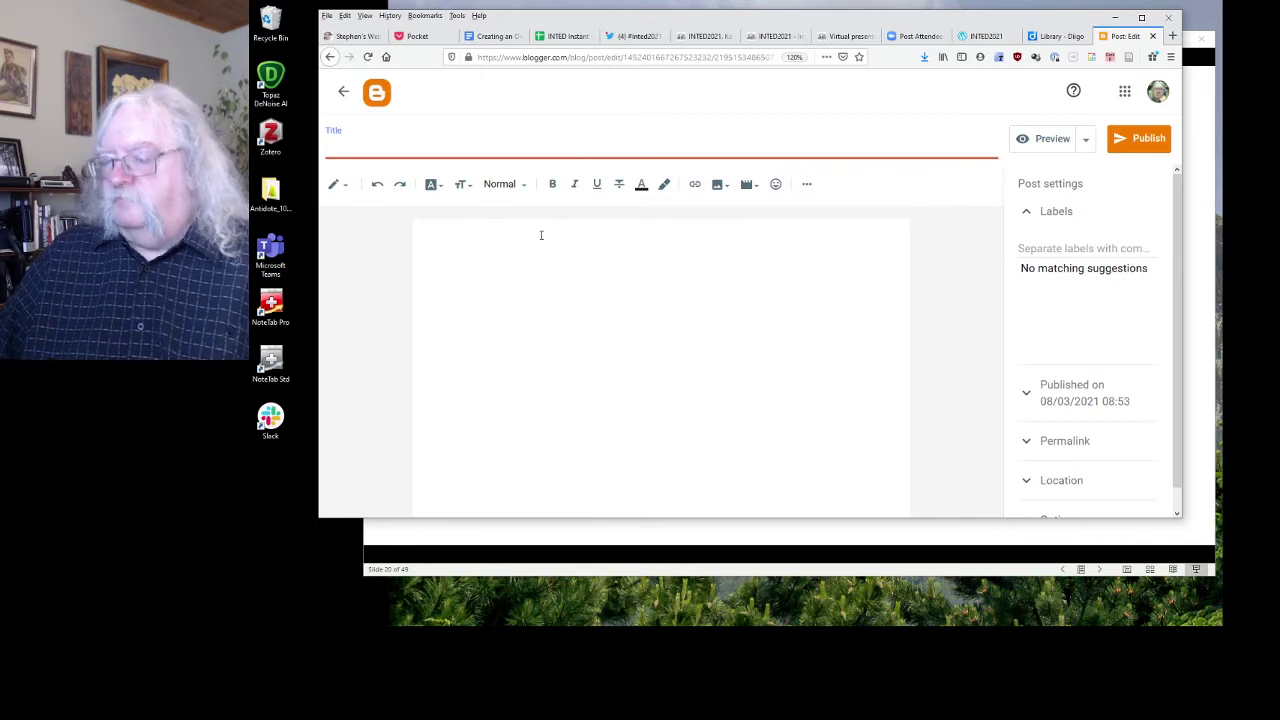
text(Hel)
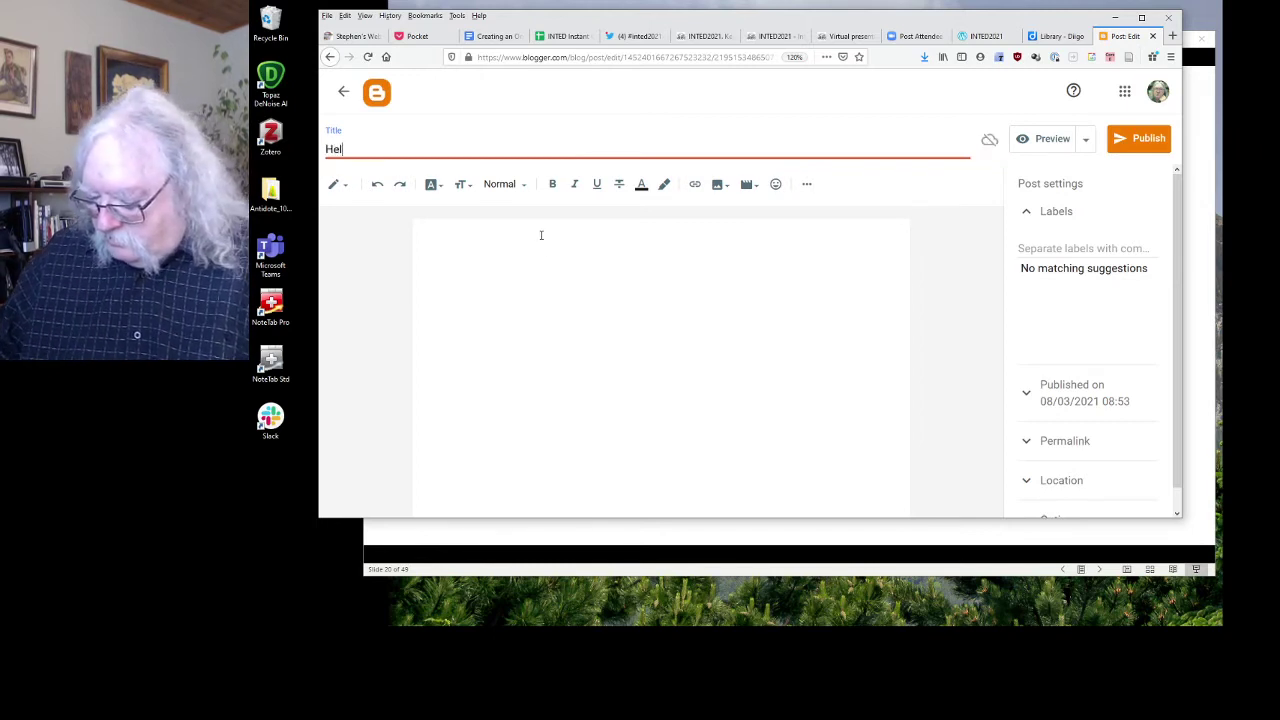
text(lo INTED)
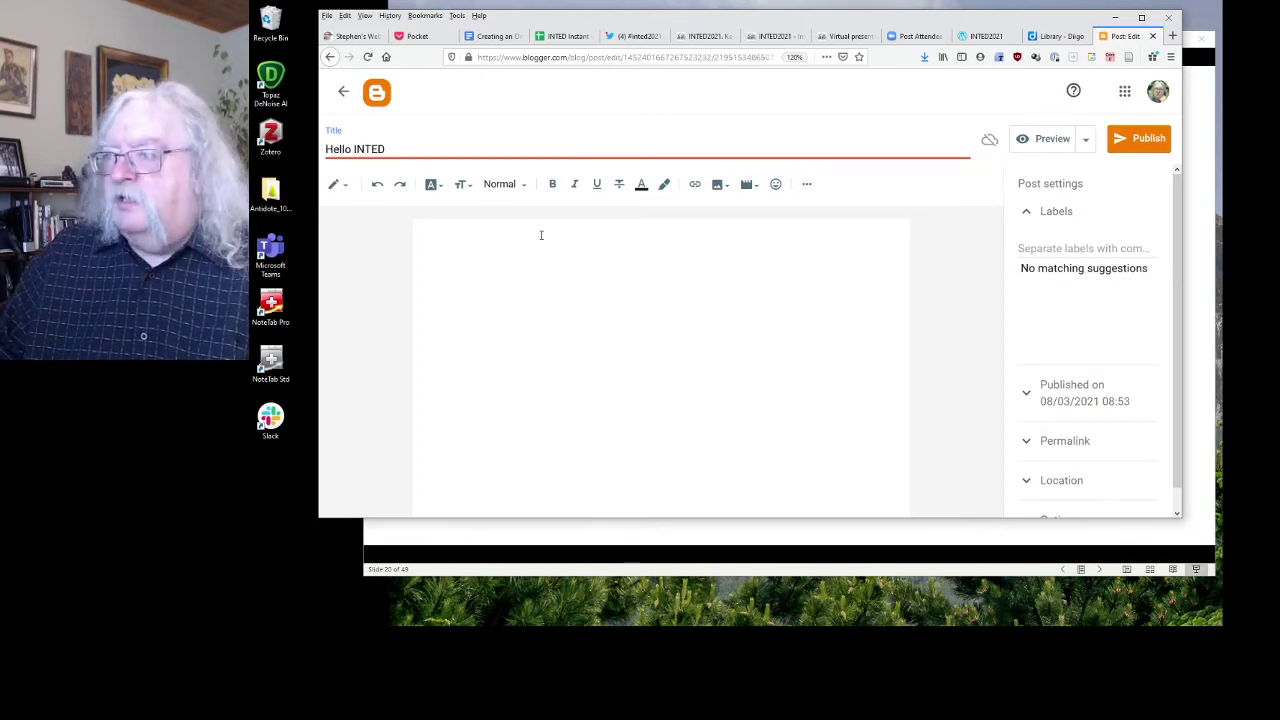
text(2021)
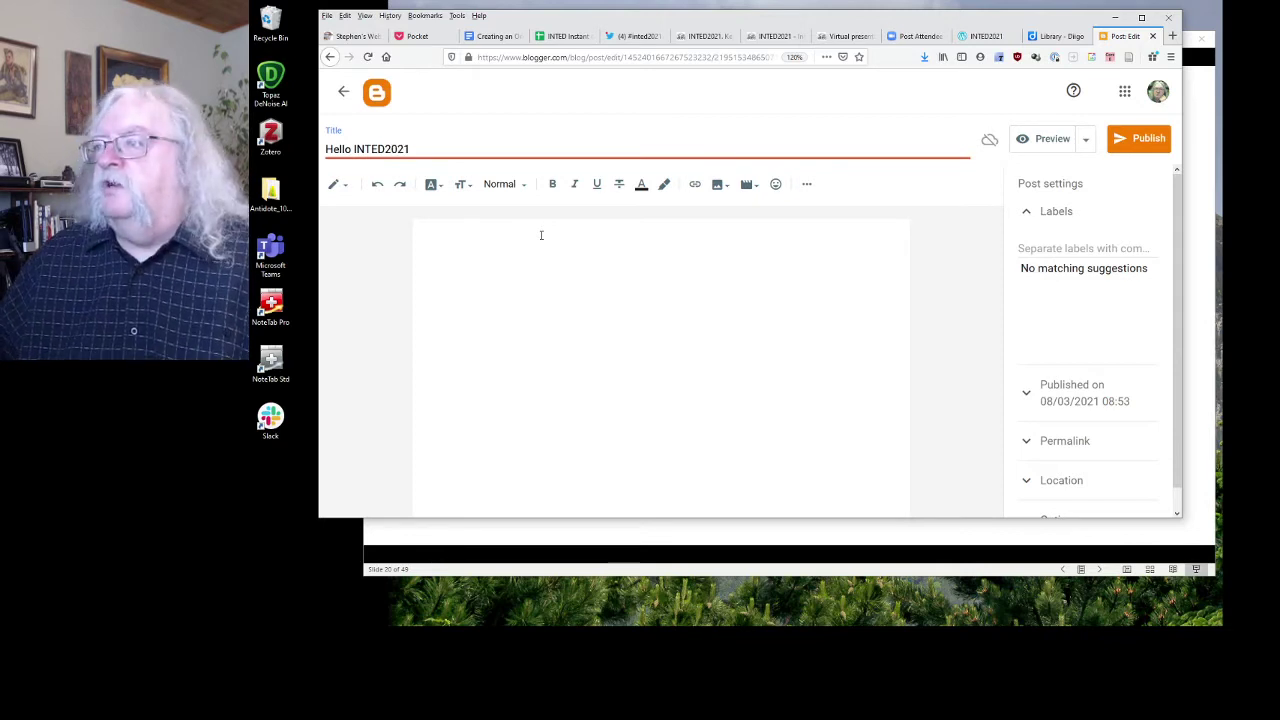
text(ere I am)
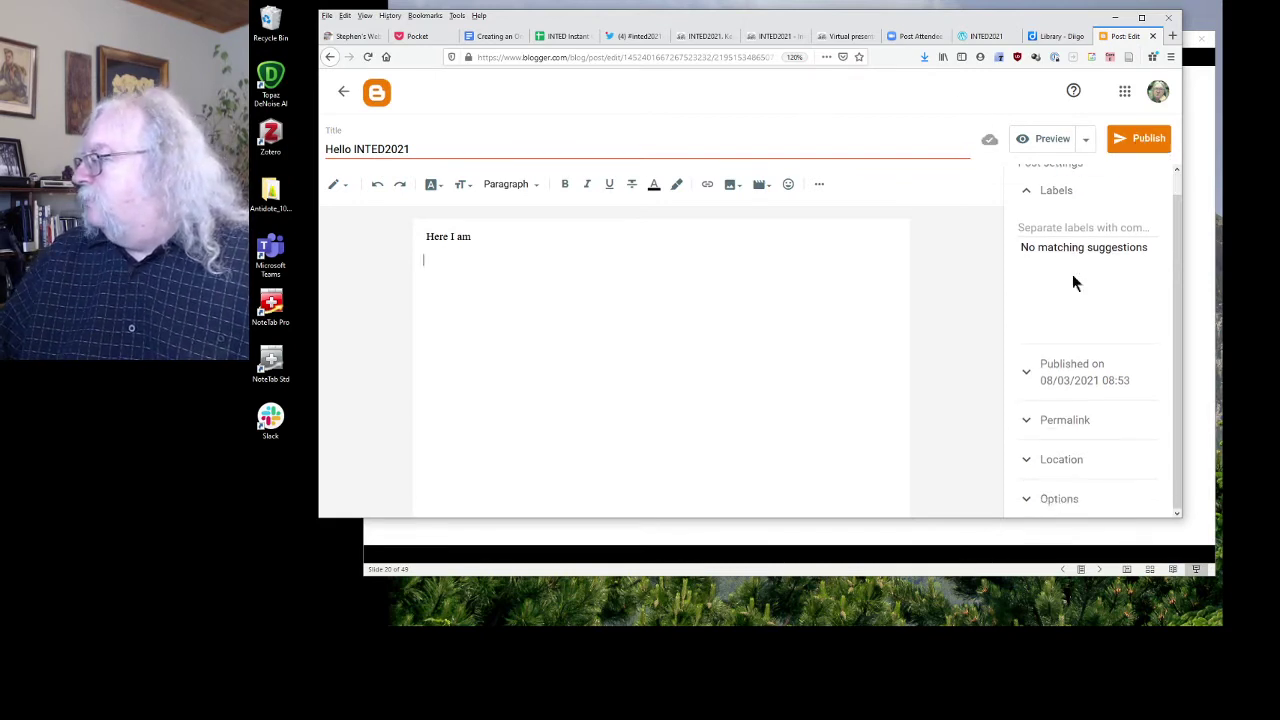
Add the label #INTED2021 to the post.
click(1059, 214)
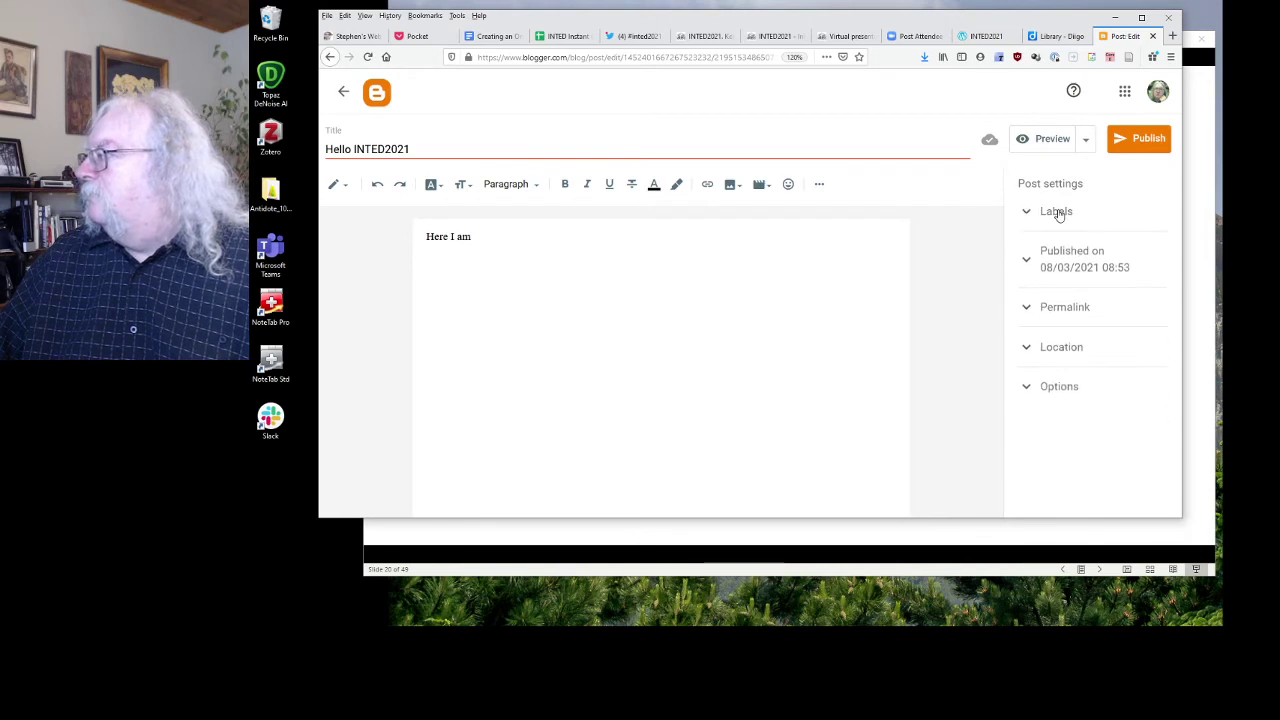
click(1059, 214)
click(1061, 248)
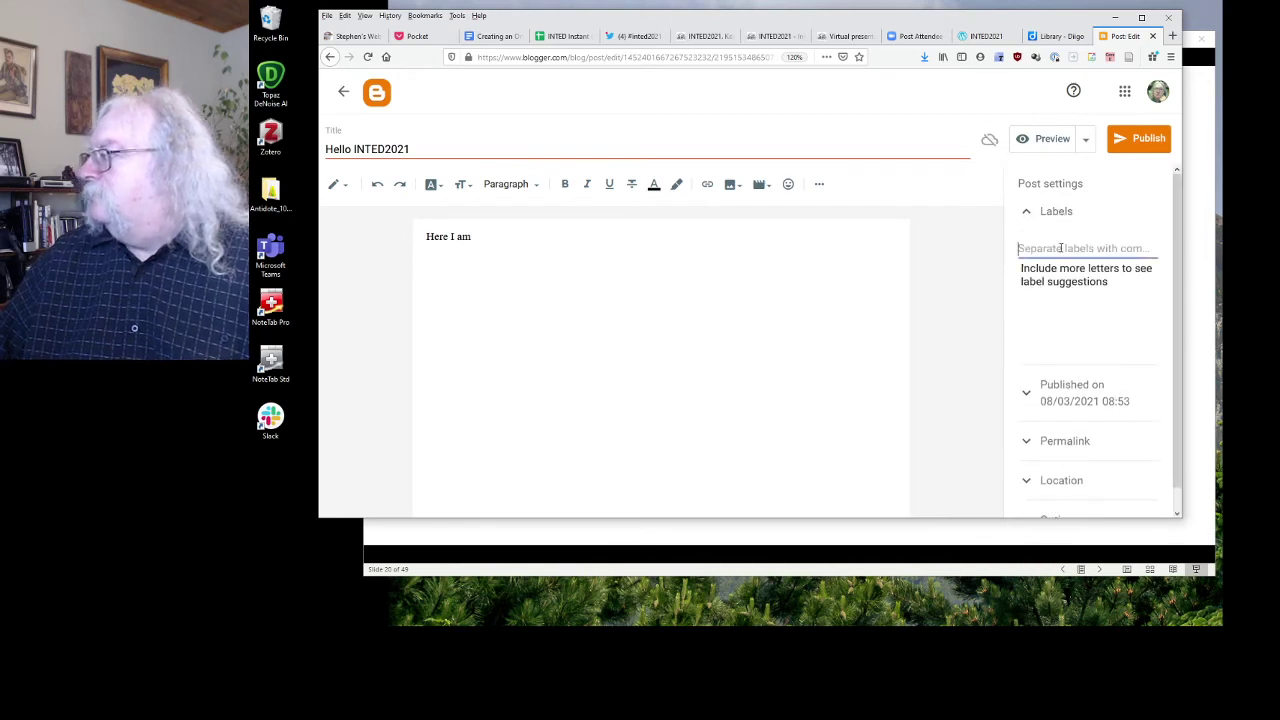
text(#)
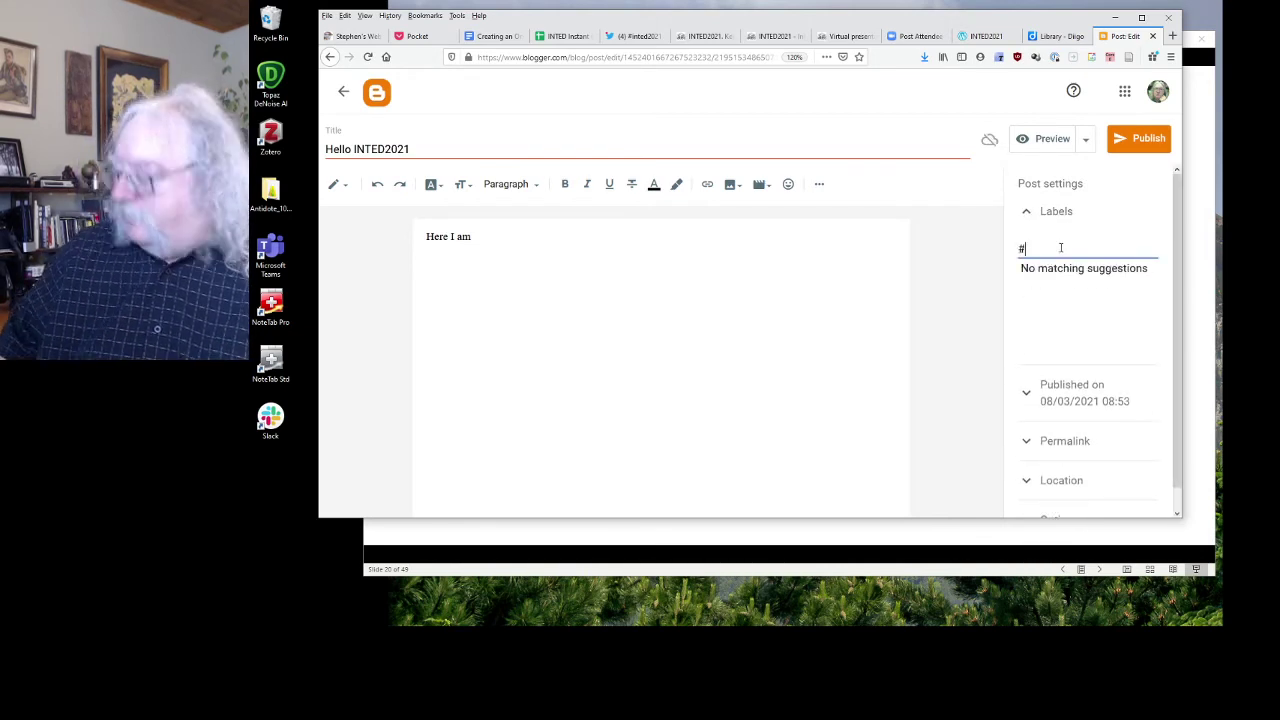
text(INTED2)
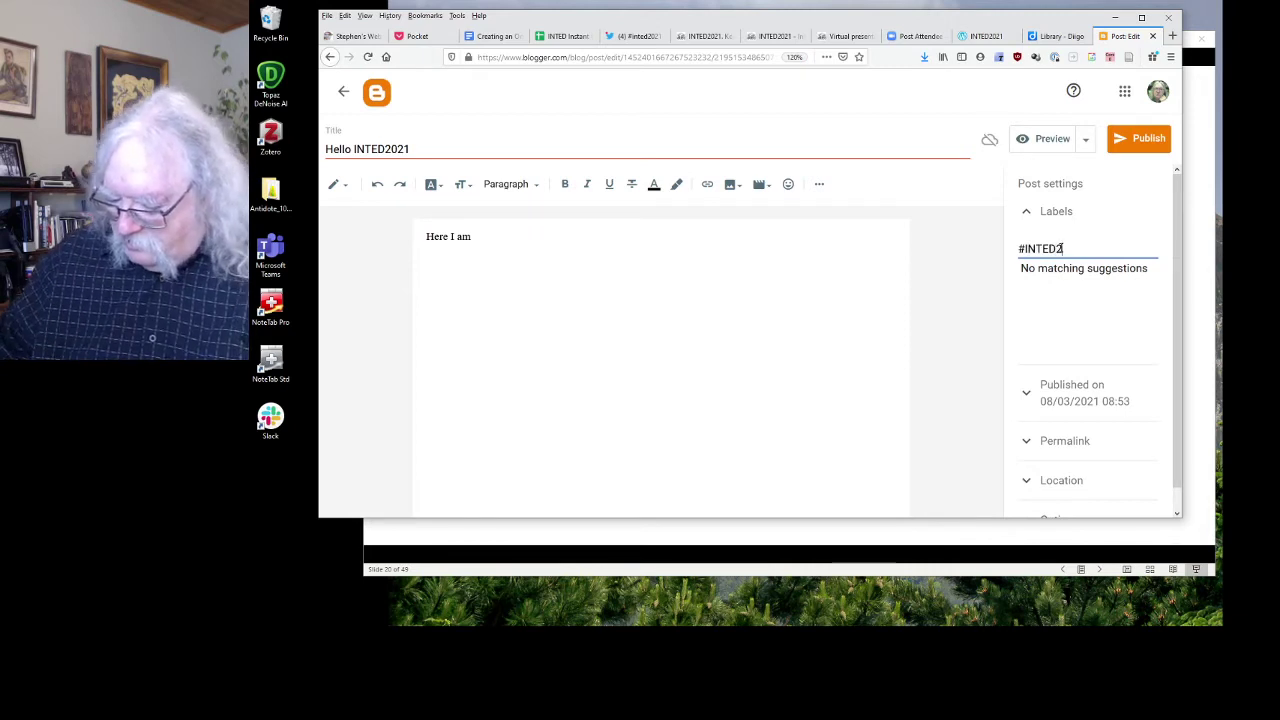
text(0)
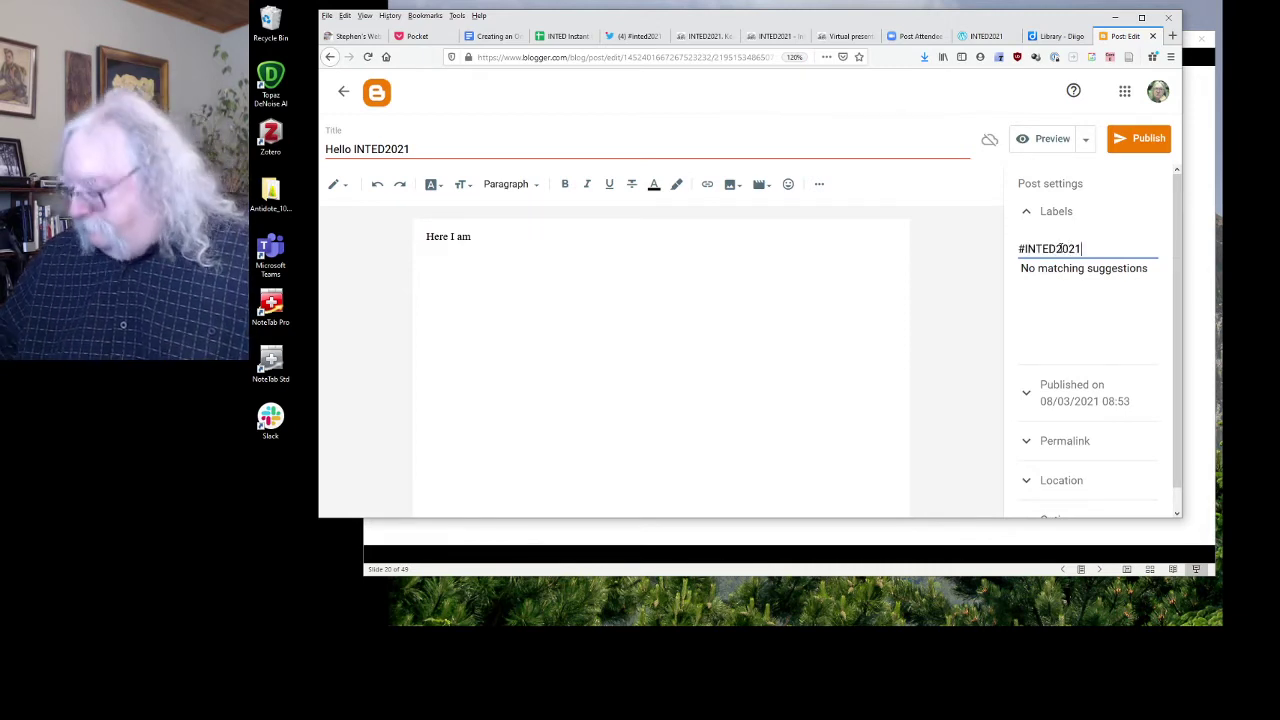
text(21)
key(Return)
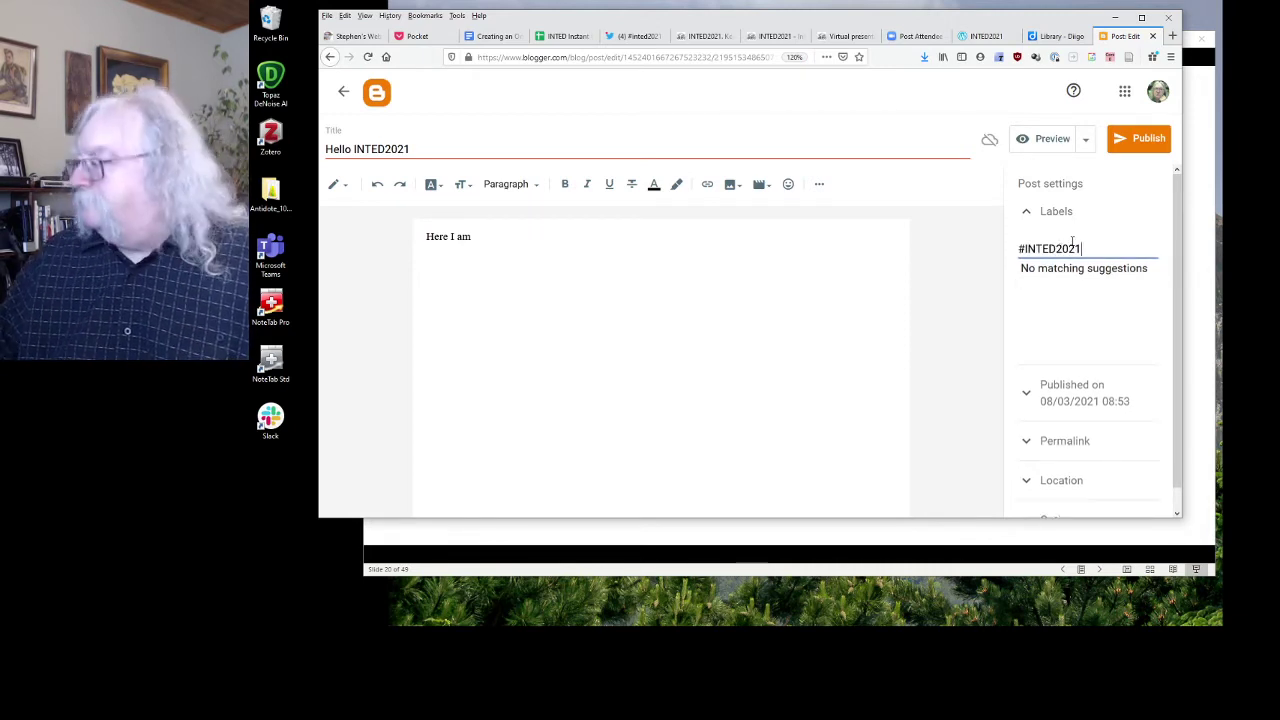
Publish the Hello INTED2021 post, view it live, then return to the Blogging slide.
click(1131, 140)
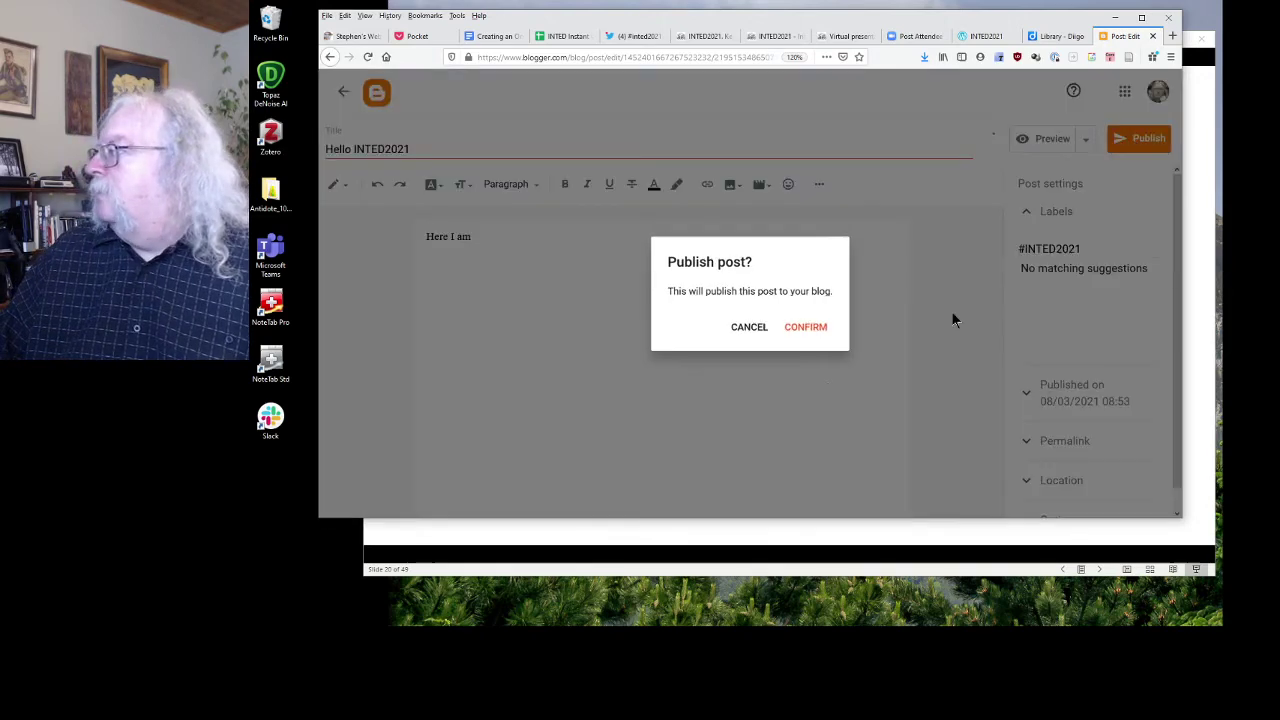
click(806, 328)
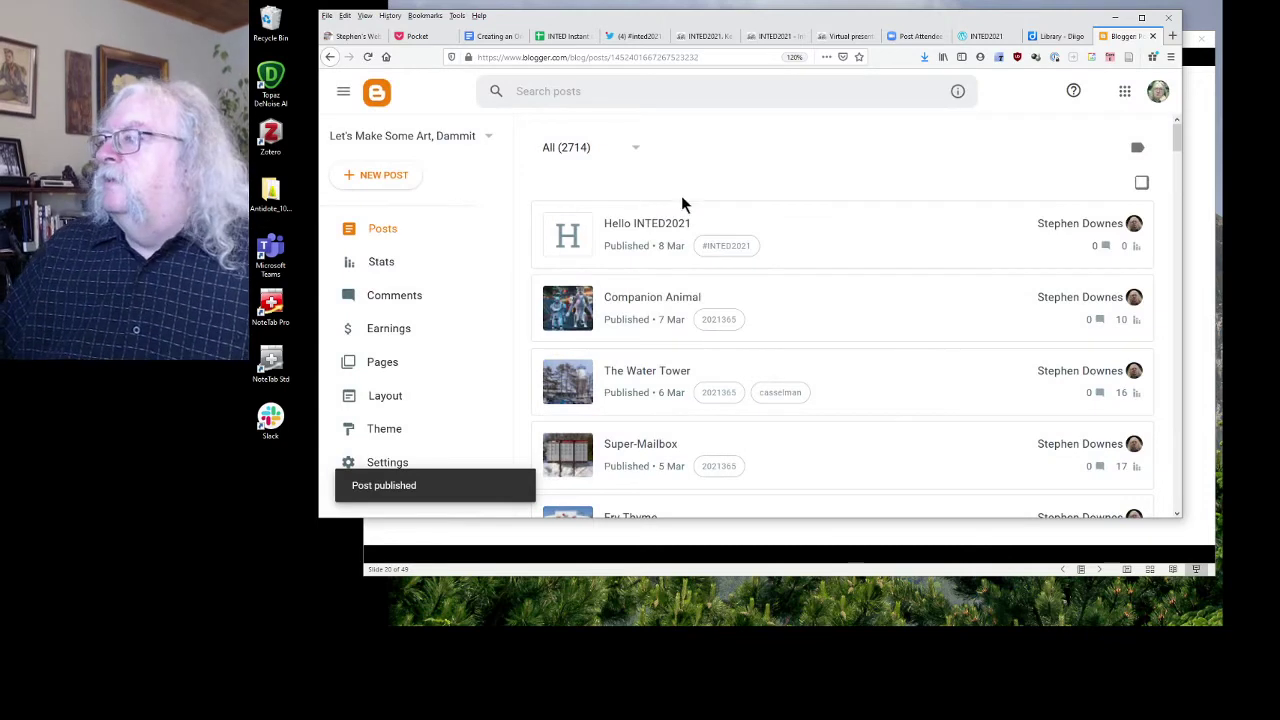
mouse_move(923, 217)
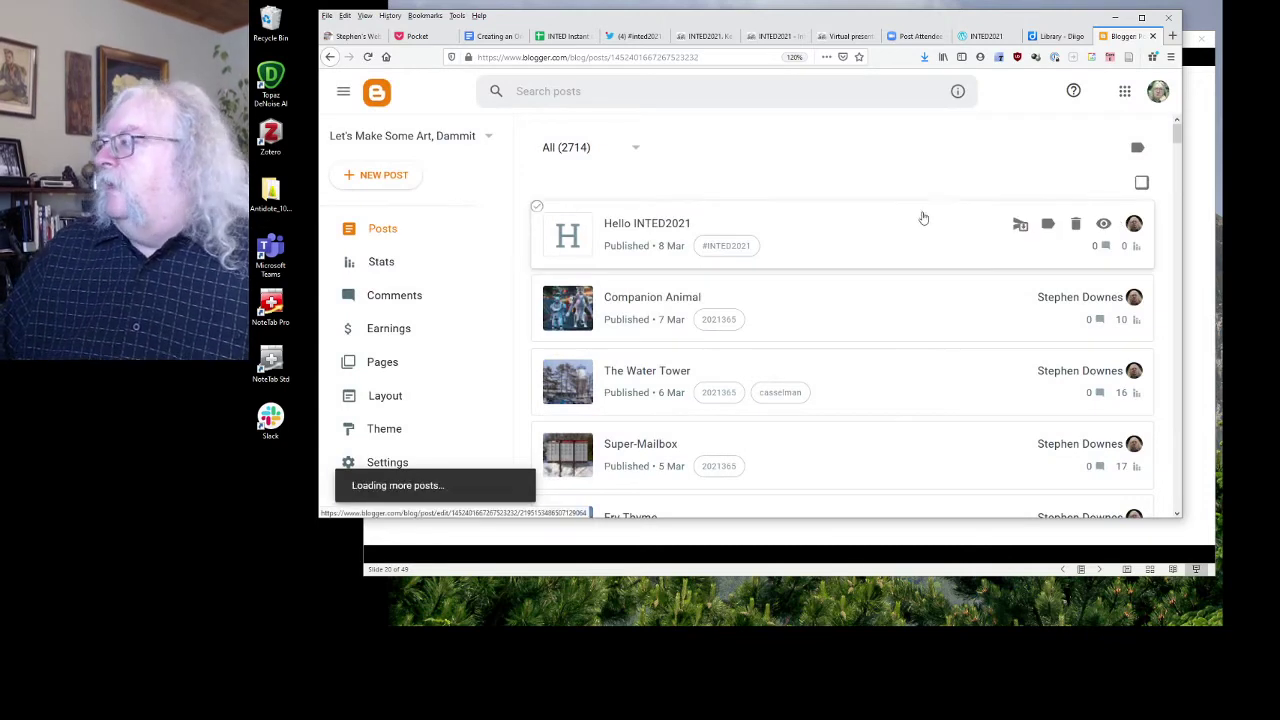
click(1103, 222)
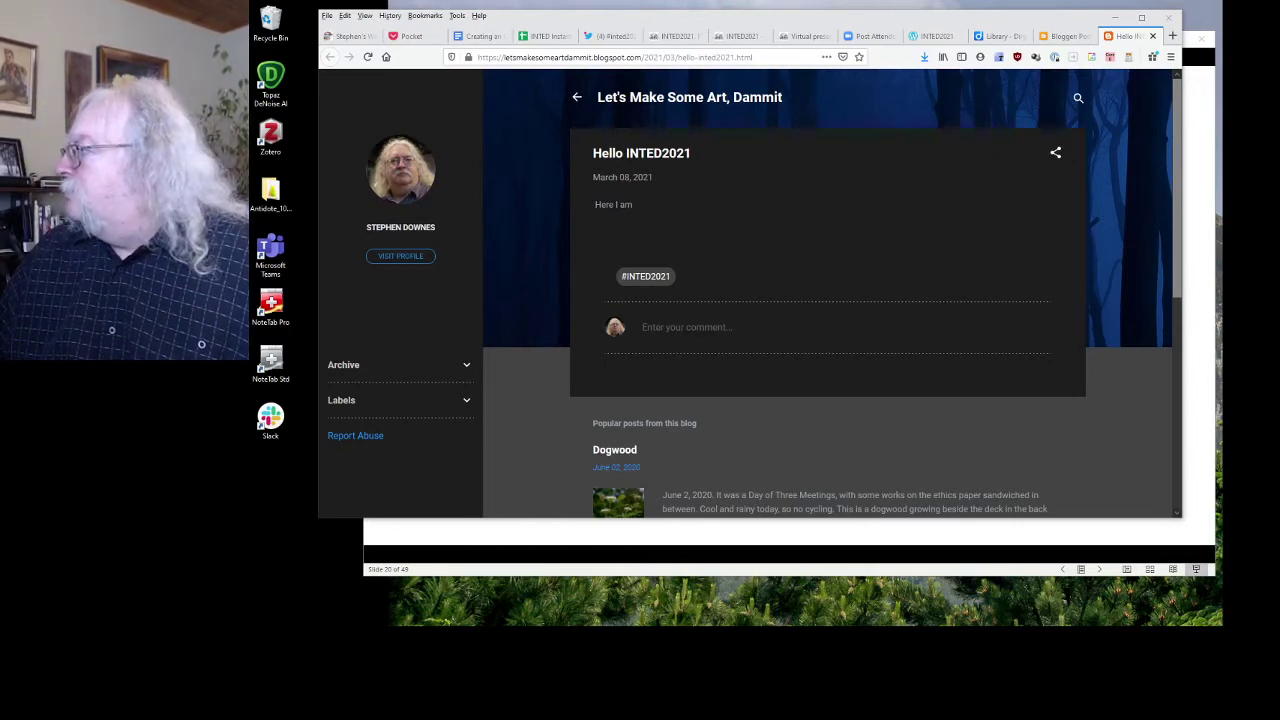
key(alt+Tab)
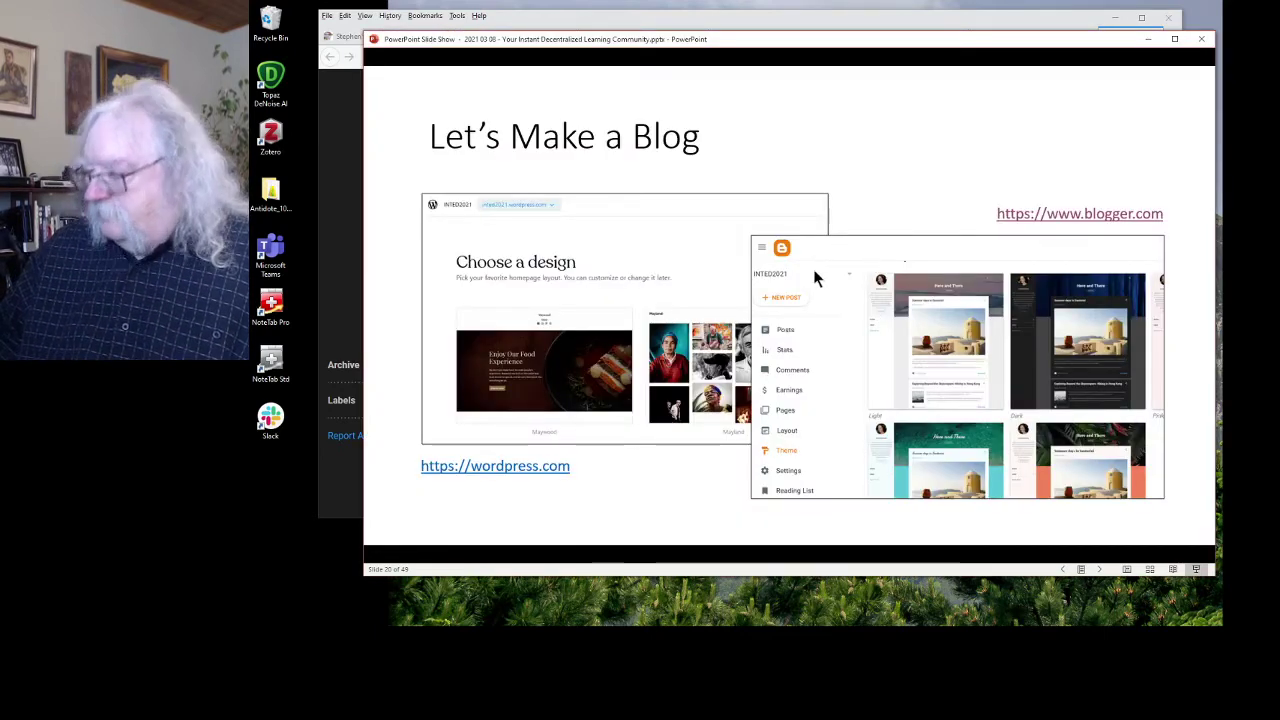
key(Left)
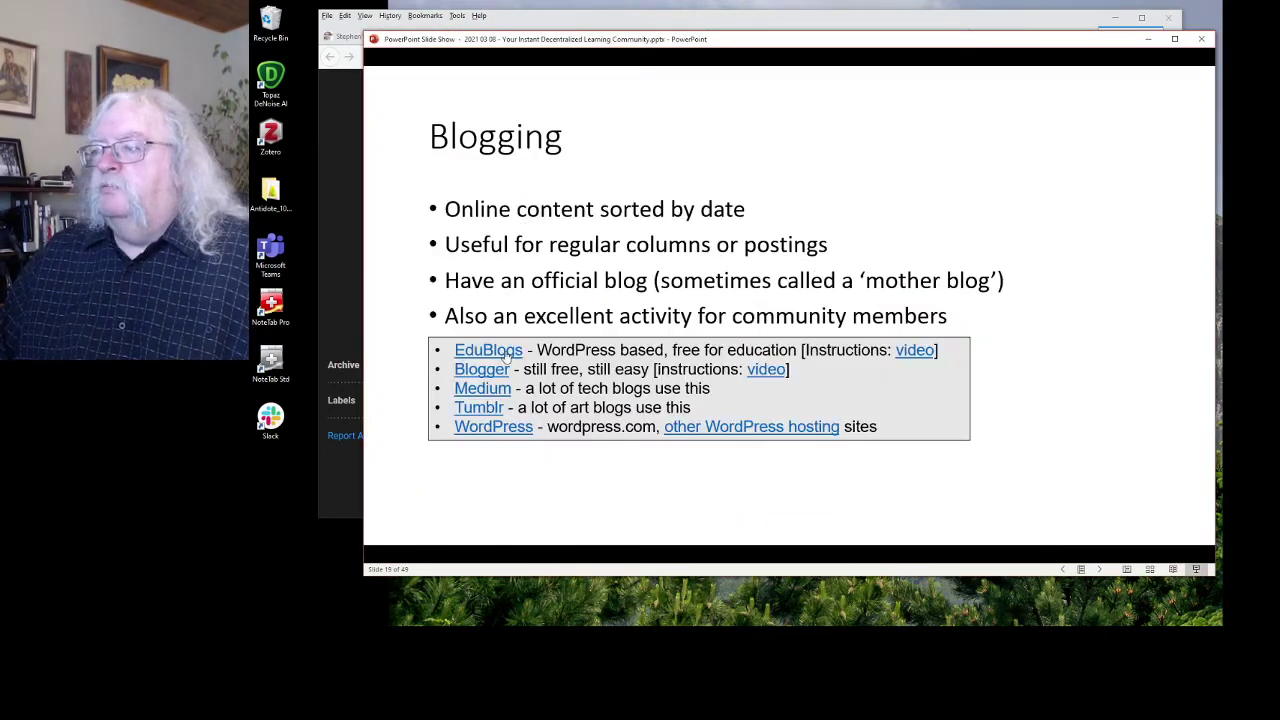
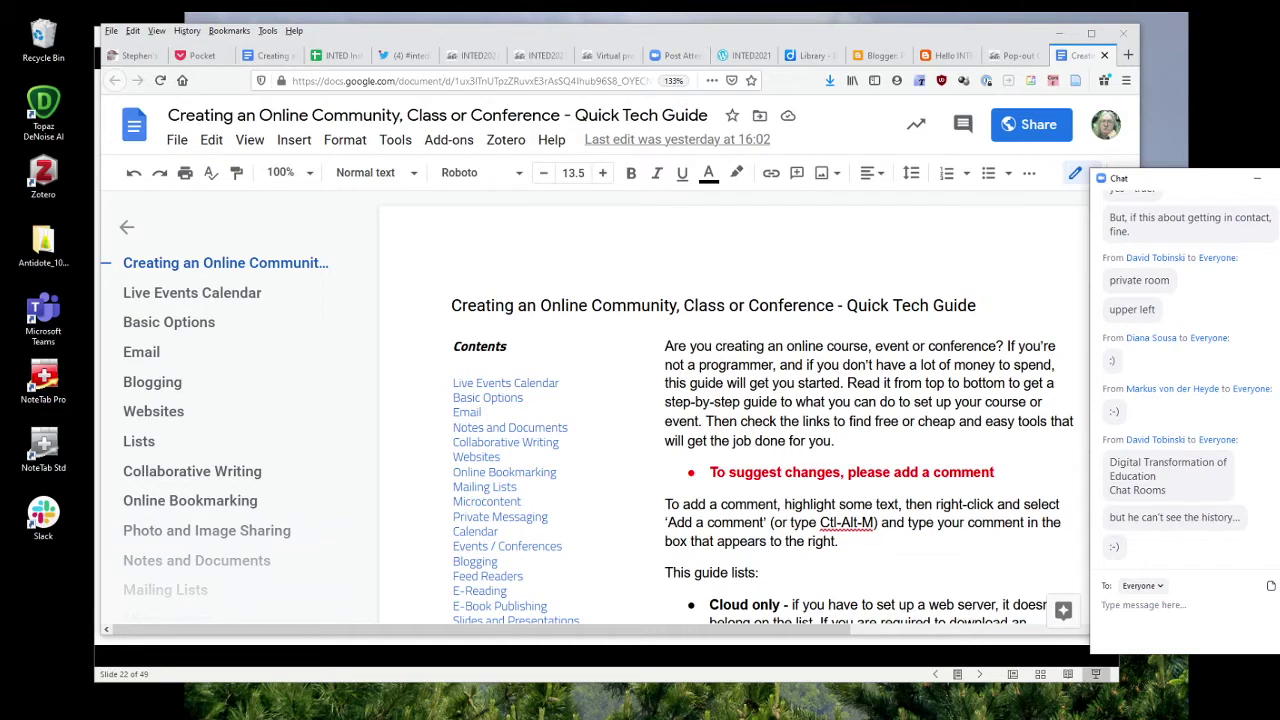
Scroll through the Quick Tech Guide from its contents down to Basic Options.
click(806, 400)
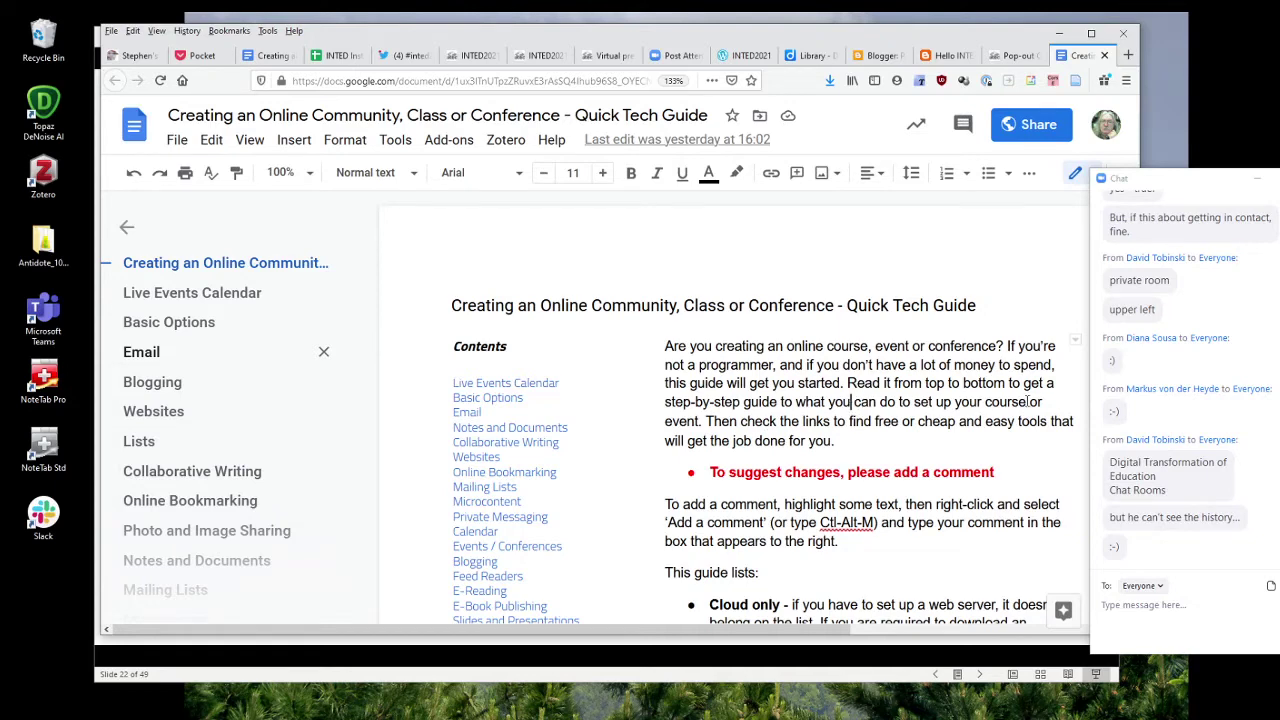
scroll(884, 381, down, 3)
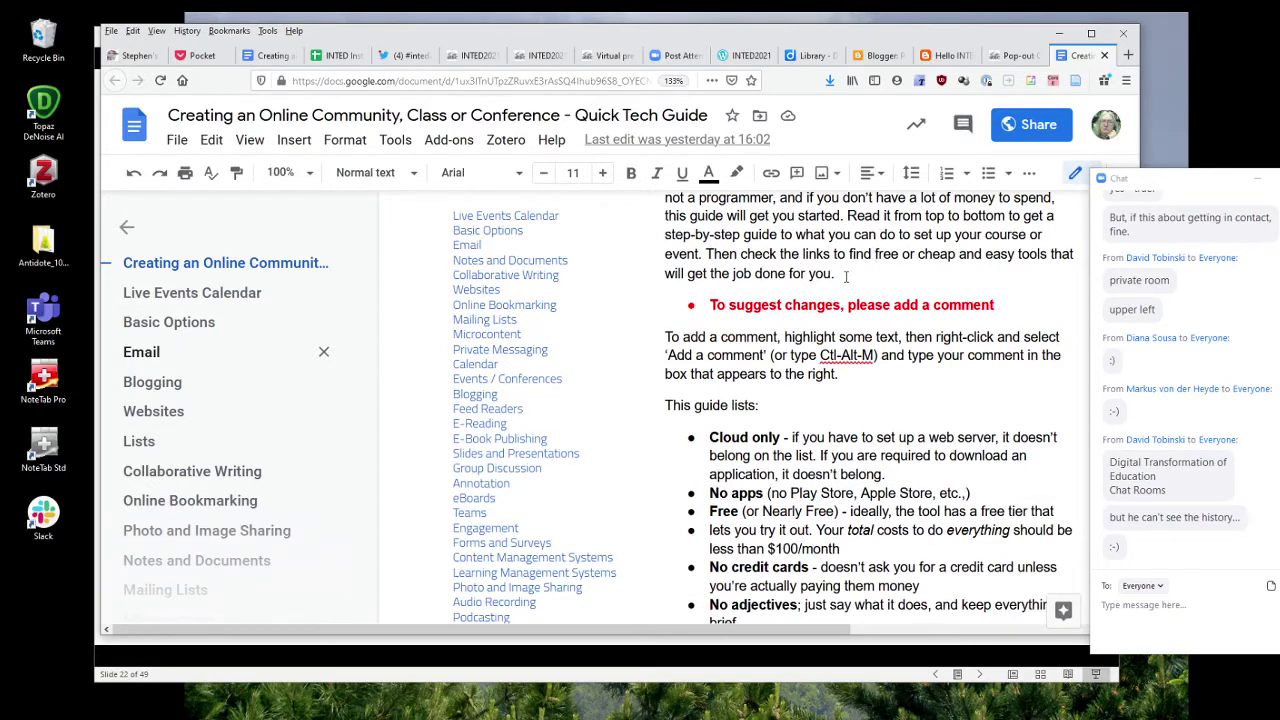
scroll(855, 268, down, 2)
scroll(845, 277, up, 2)
scroll(845, 277, up, 2)
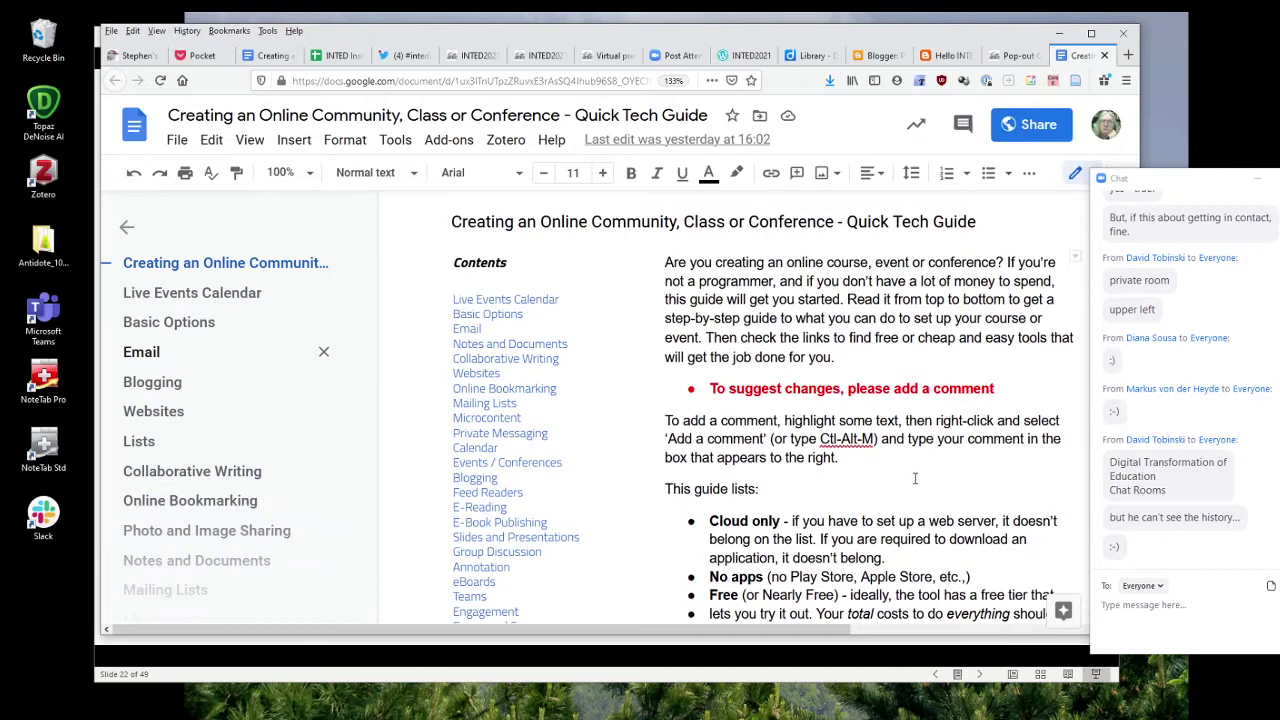
scroll(914, 479, down, 6)
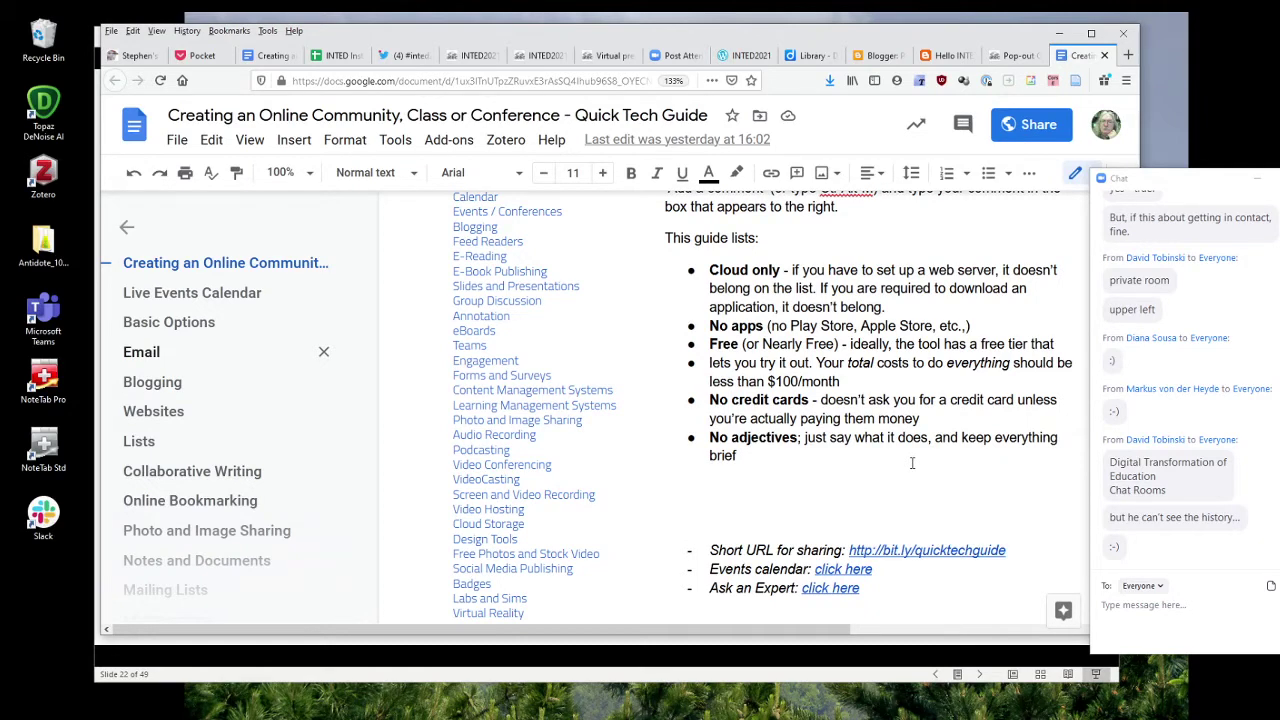
scroll(912, 463, down, 15)
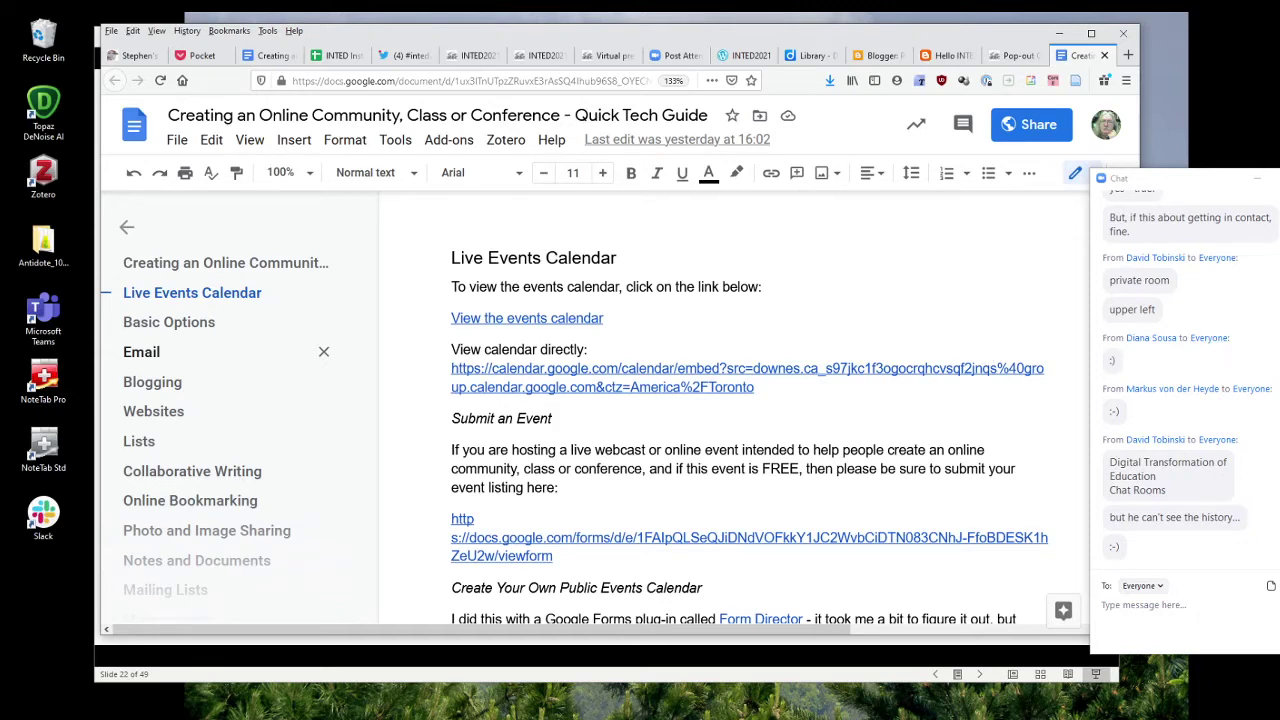
scroll(740, 410, down, 3)
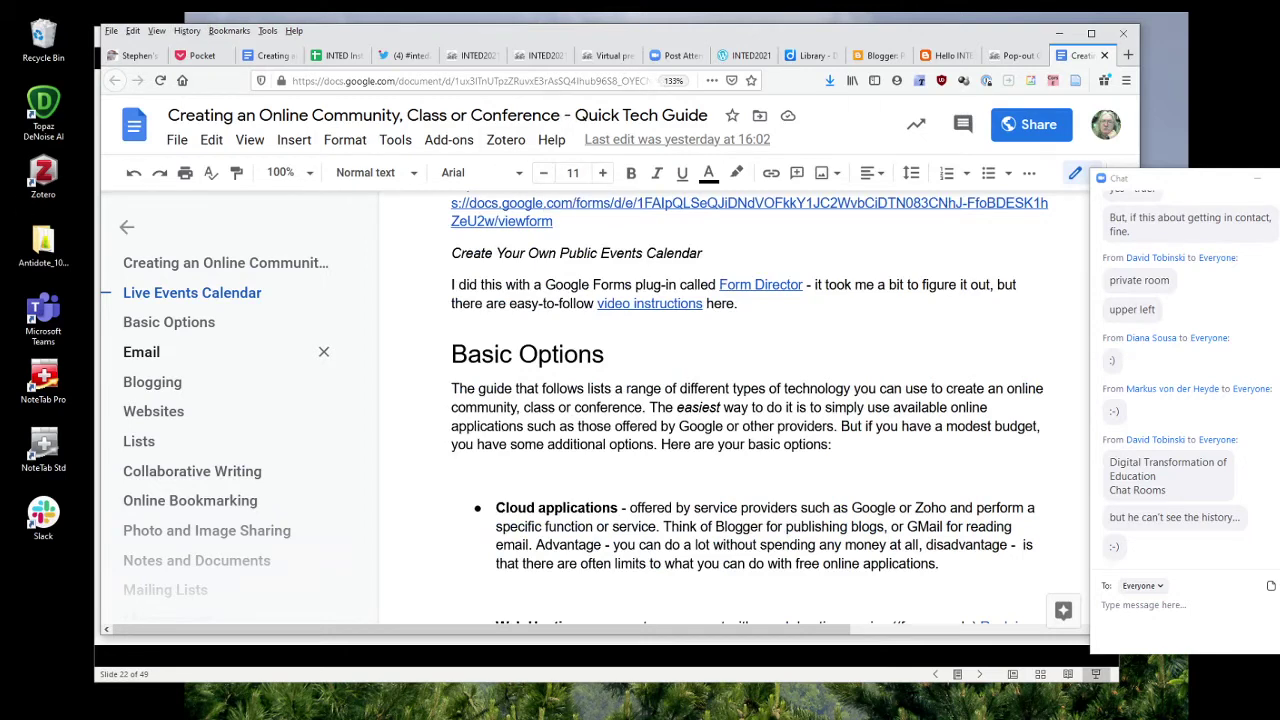
Pop the meeting chat into its own window and return to the Collaborative Writing slide.
drag(1216, 182, 1128, 107)
key(alt+Tab)
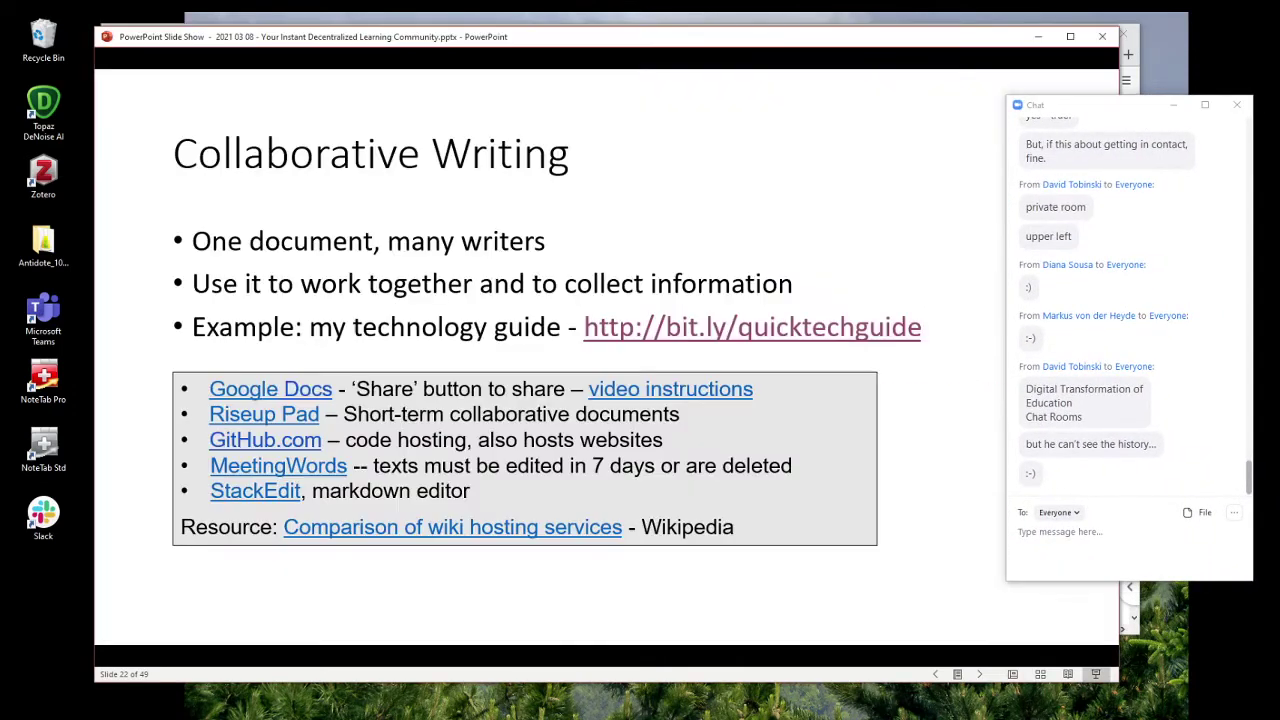
Advance to slide 23 and open its downes.ca/post/72051/rd link, moving the chat aside.
click(782, 236)
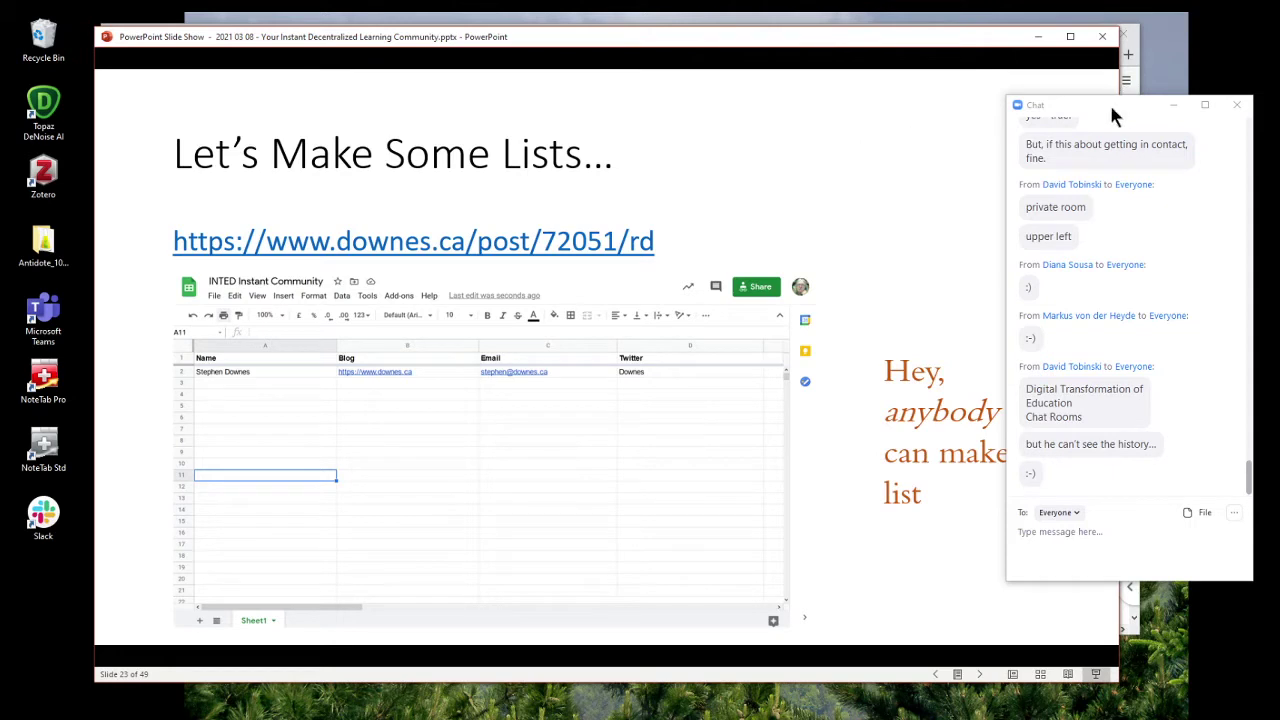
drag(1109, 102, 1158, 76)
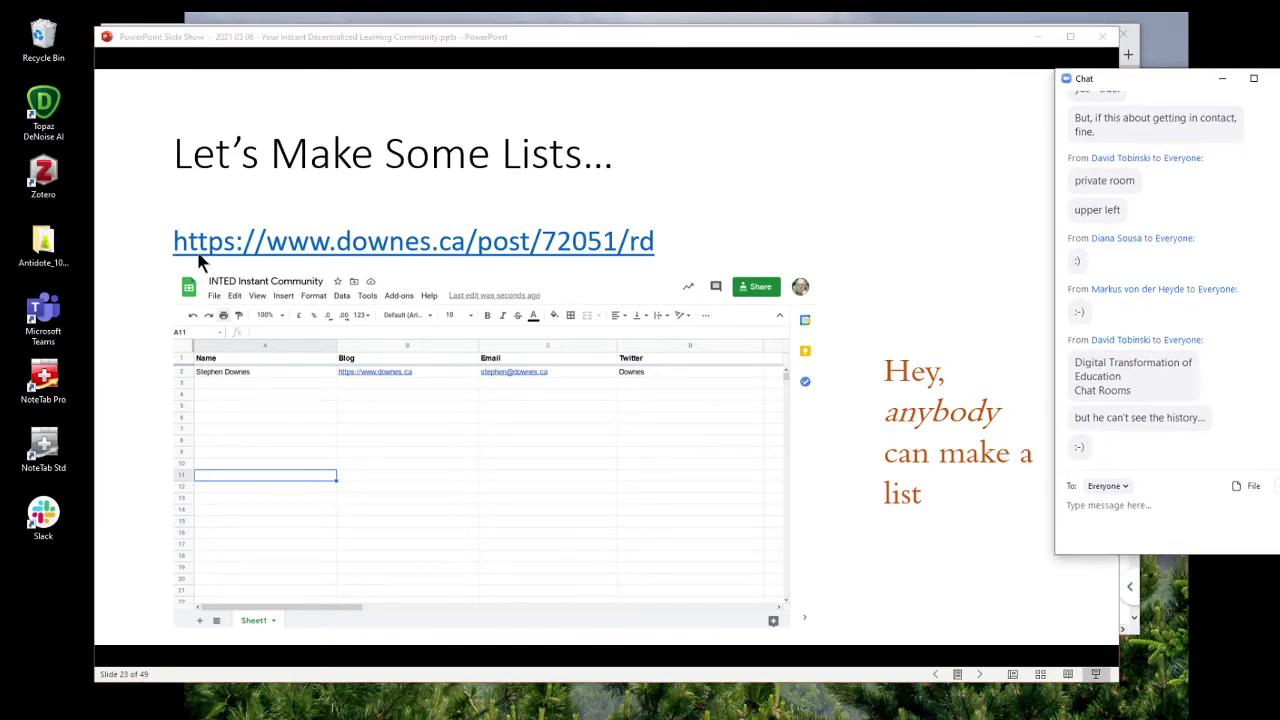
click(664, 257)
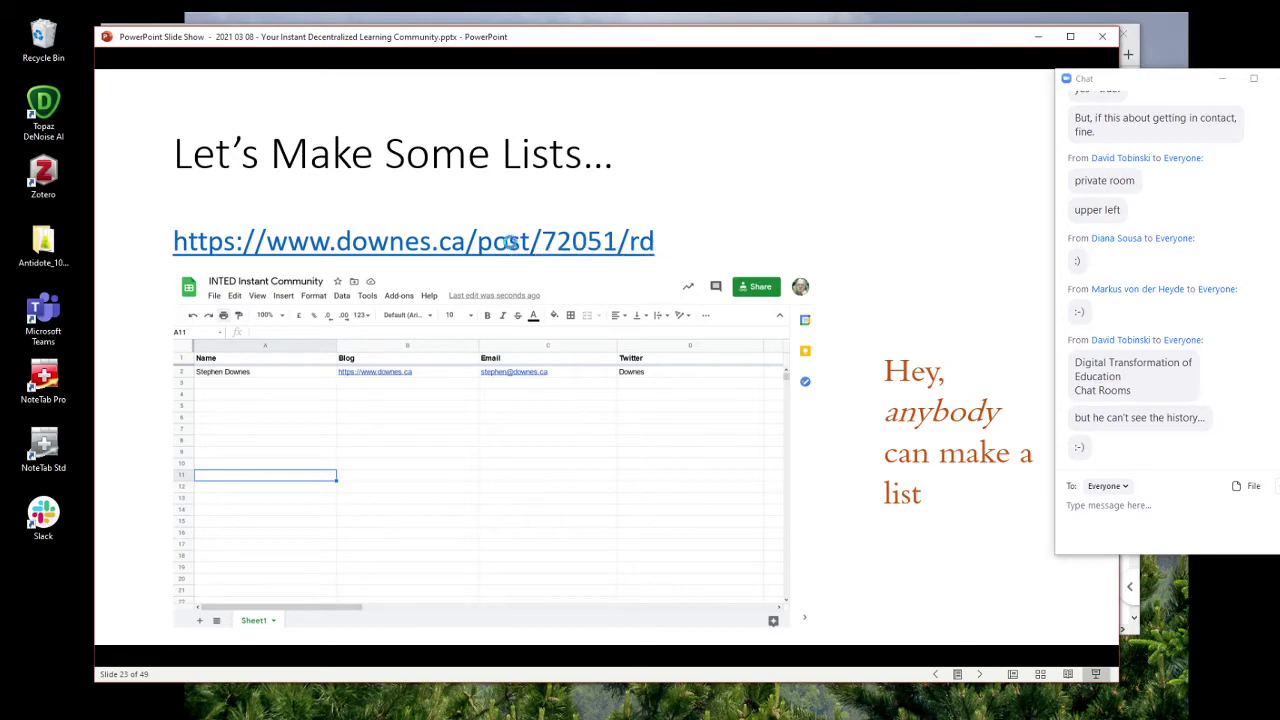
click(620, 243)
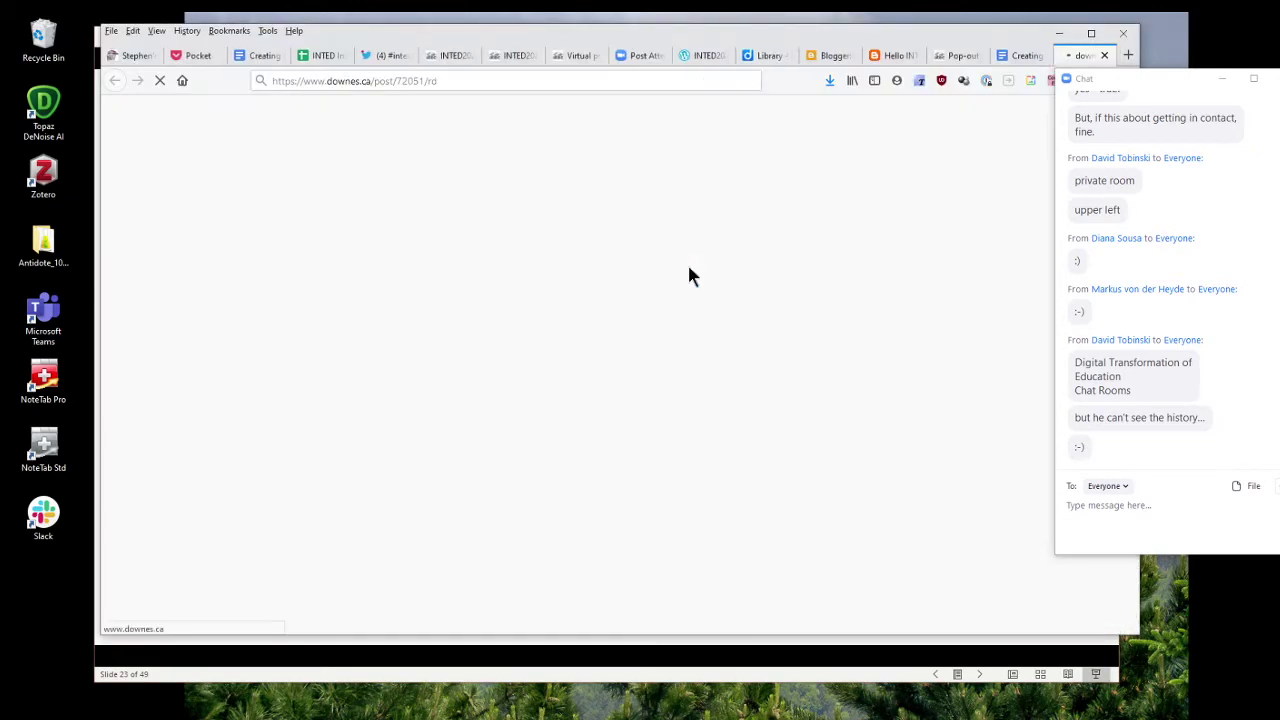
Copy the INTED Instant Community sheet's URL from the address bar.
click(377, 81)
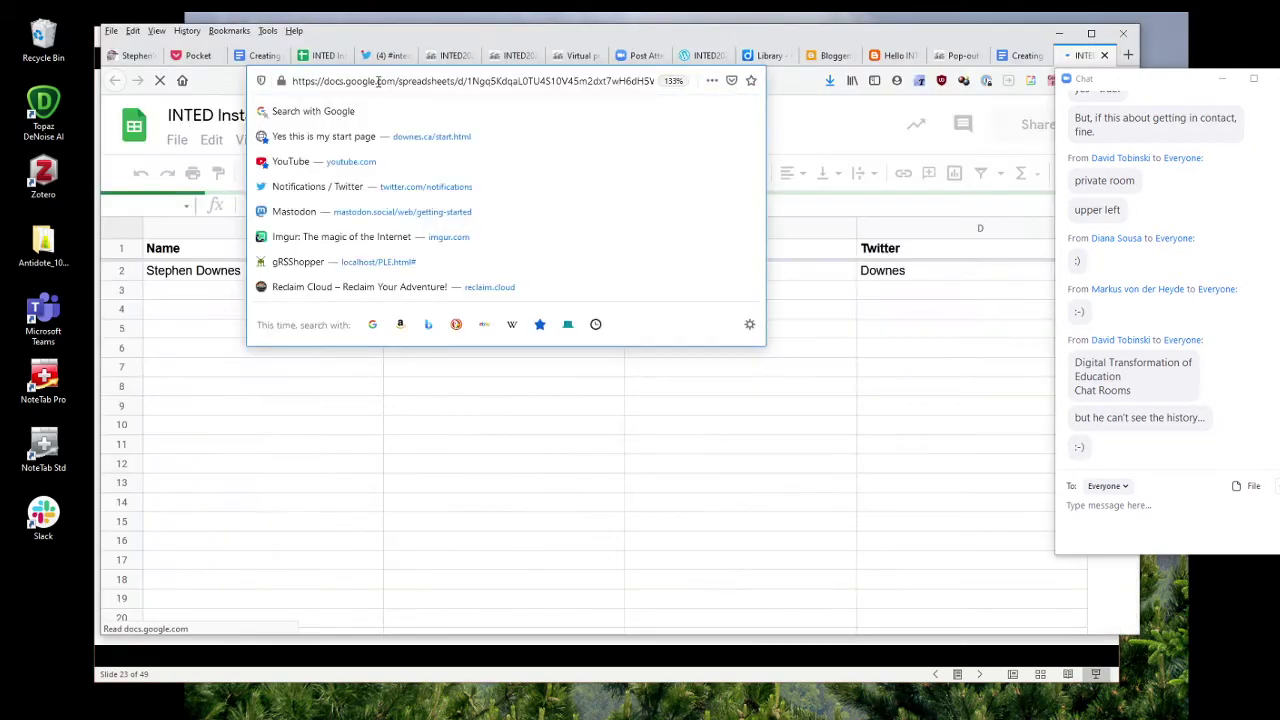
right_click(377, 81)
click(488, 80)
click(491, 80)
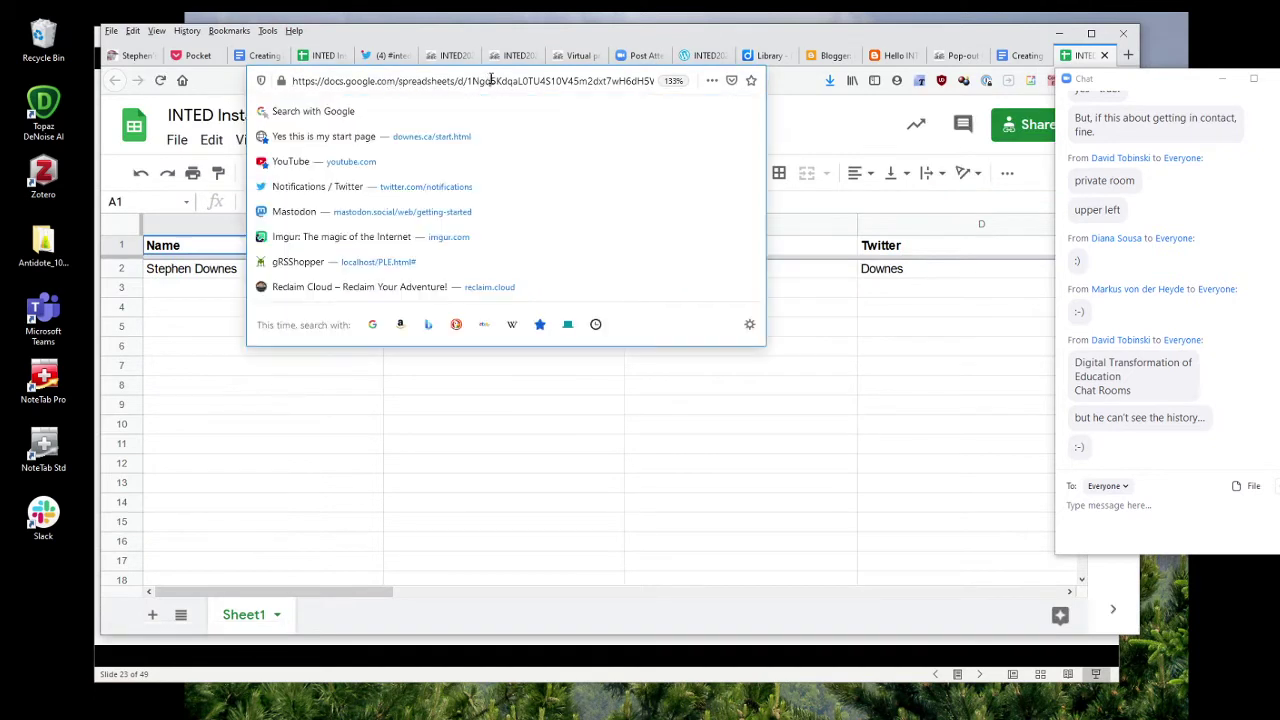
right_click(492, 80)
click(525, 123)
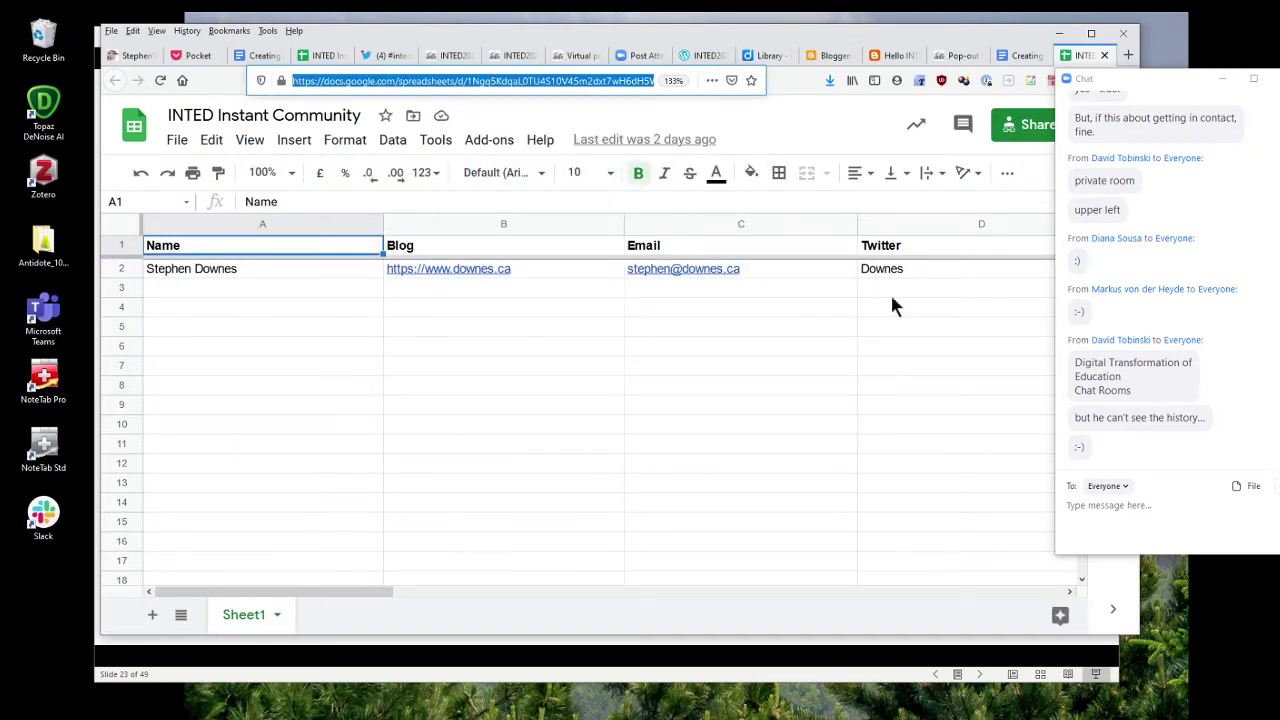
Paste the sheet link into the meeting chat and send it to everyone.
click(1142, 504)
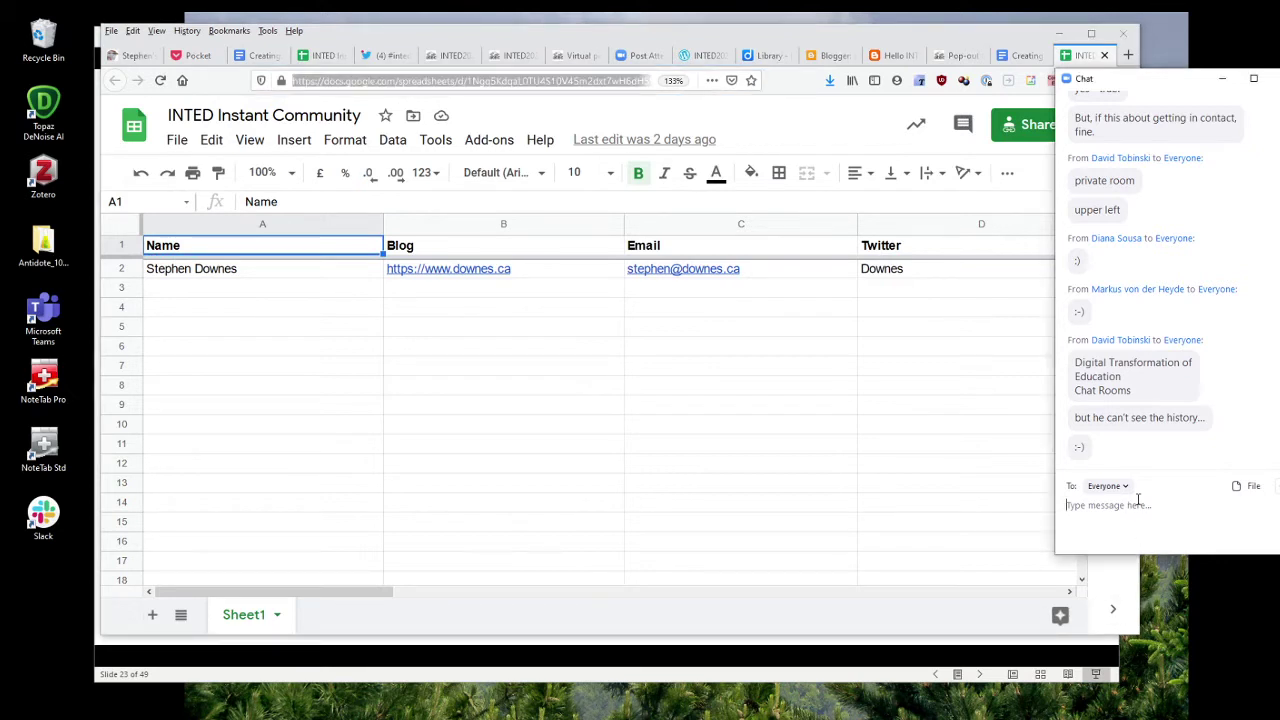
key(ctrl+v)
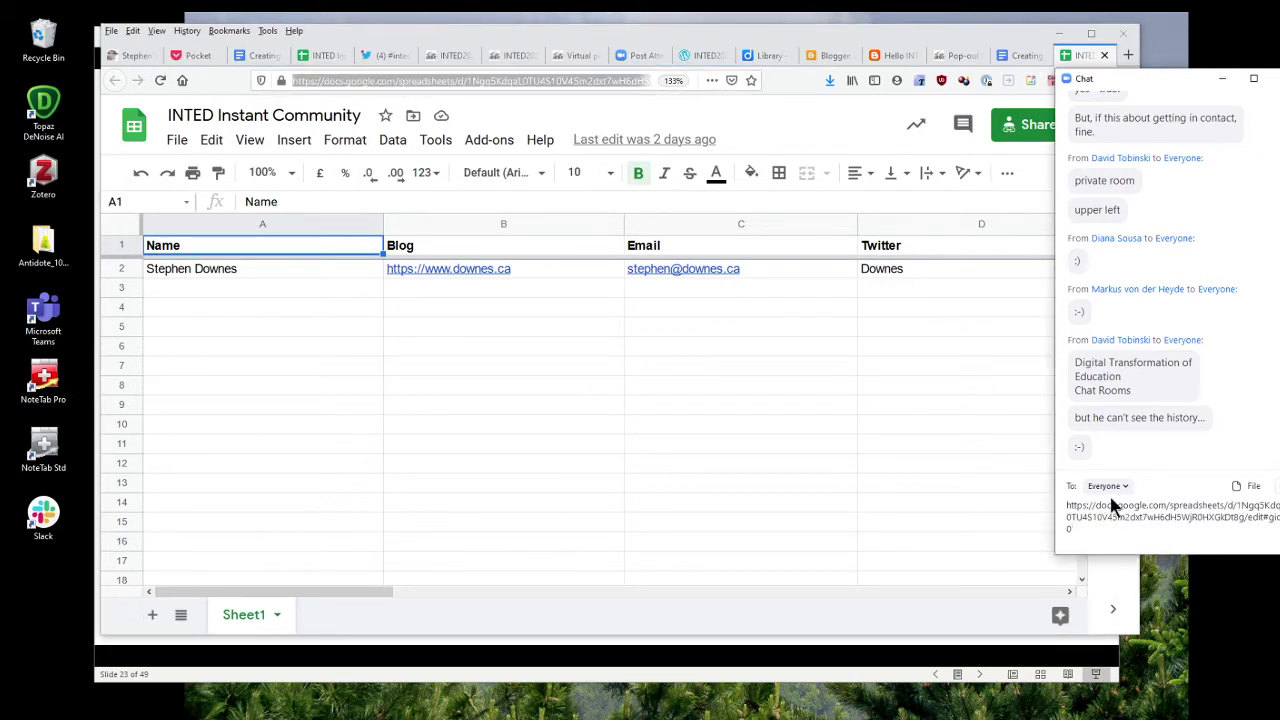
key(Return)
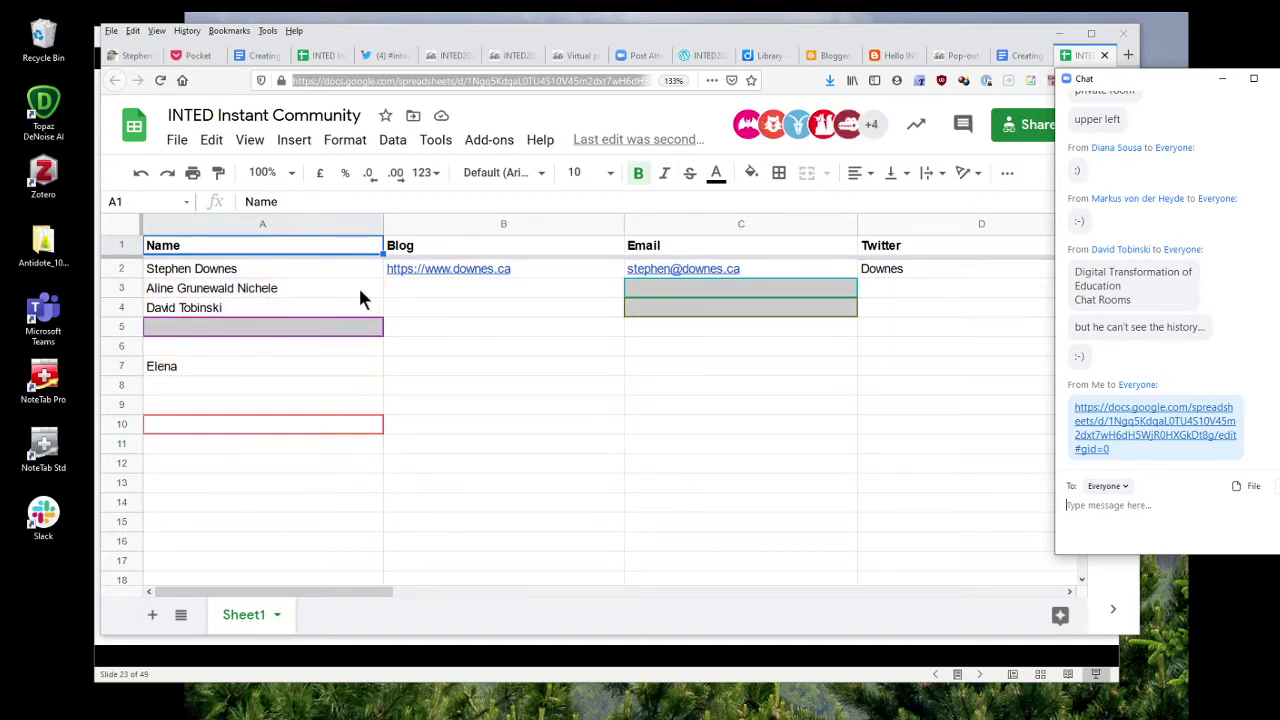
Scroll the sheet right to reveal columns C through I, including Clubhouse.
mouse_move(396, 280)
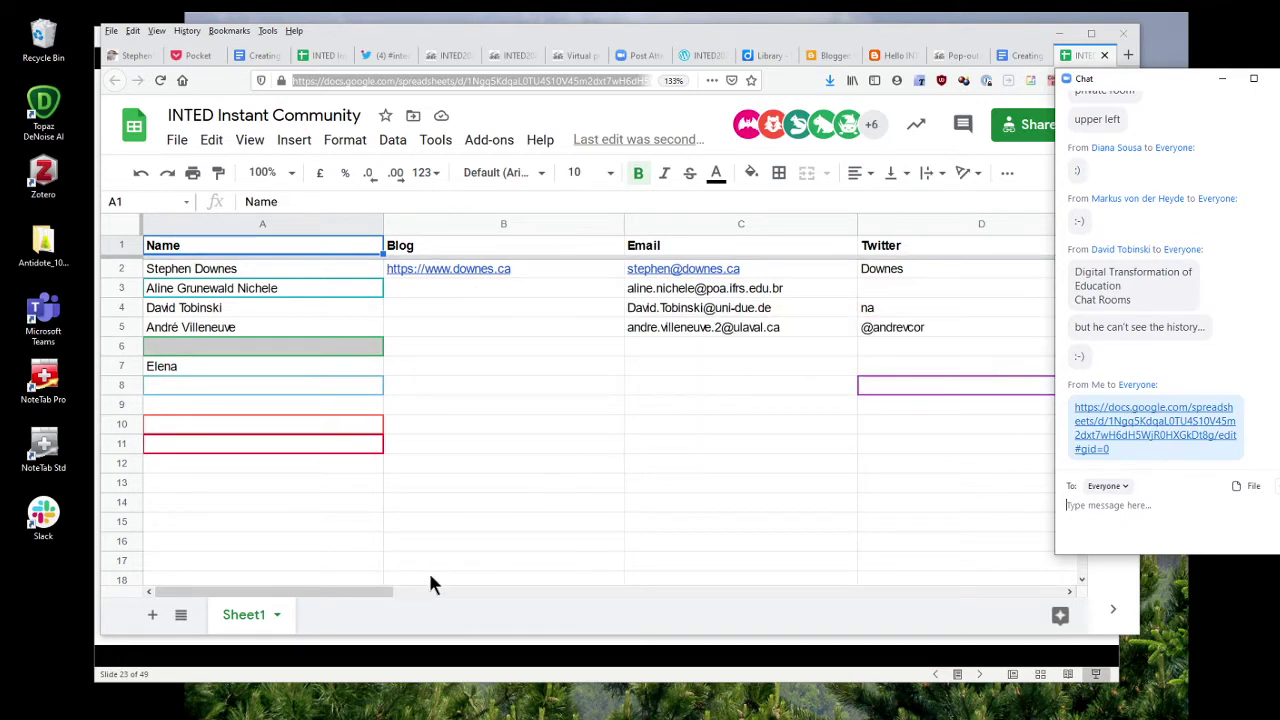
drag(345, 590, 558, 612)
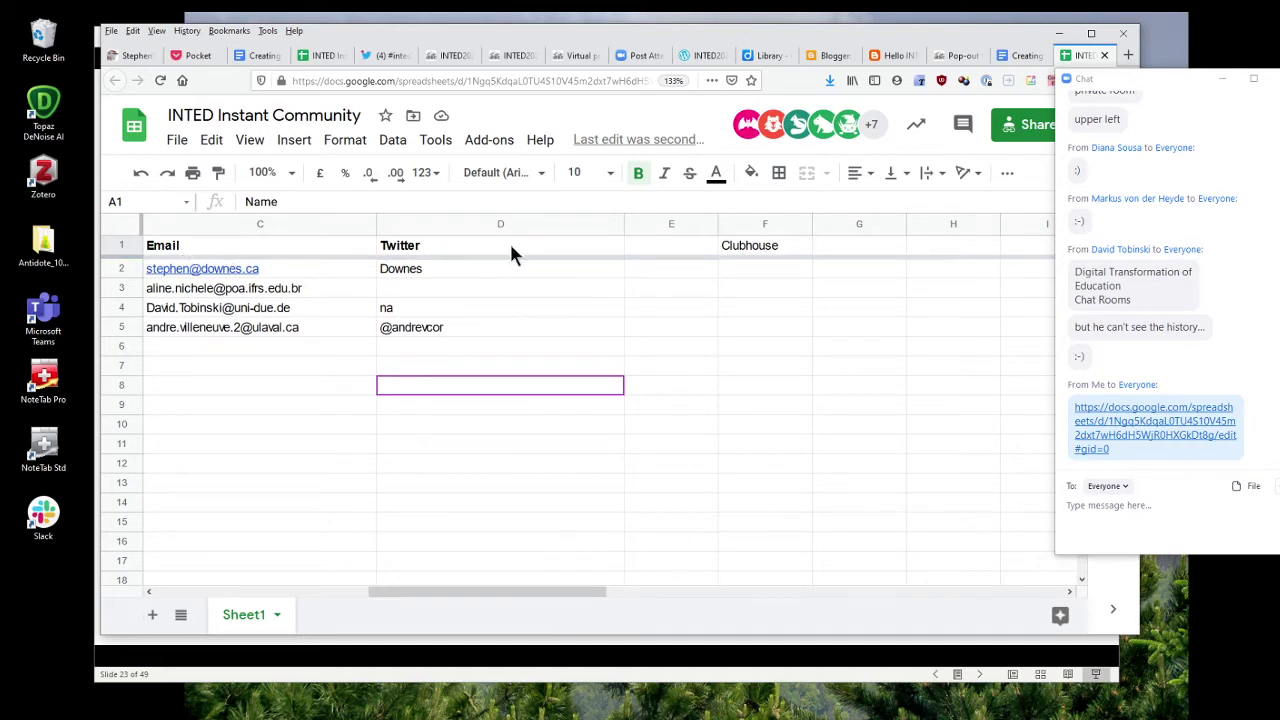
Add the header 'Mastodon' in the empty cell E1 after Twitter.
click(656, 243)
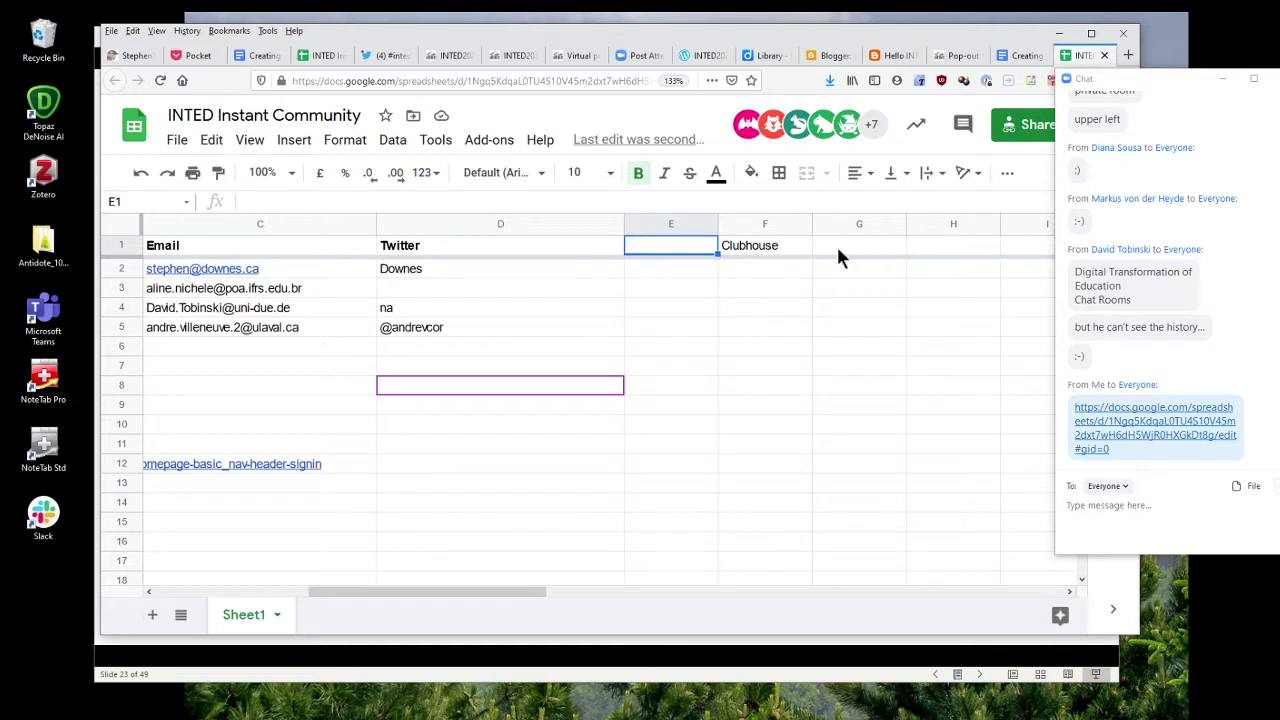
click(838, 257)
click(785, 257)
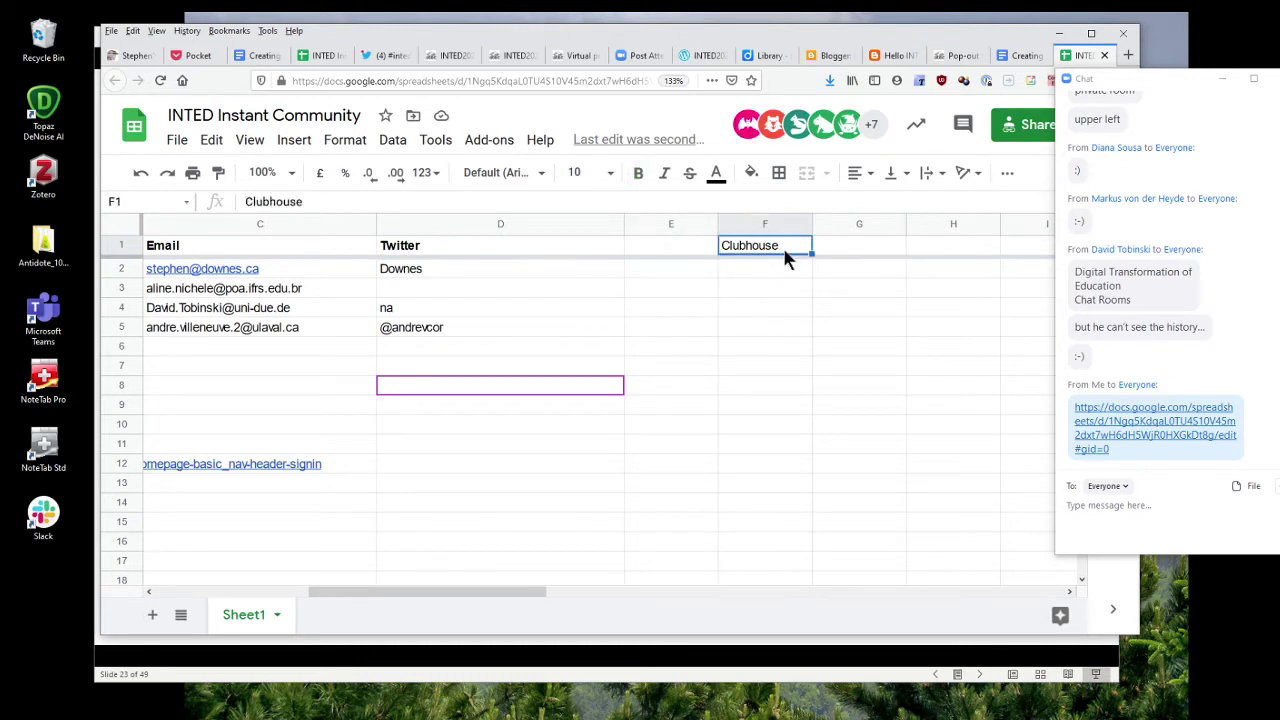
click(876, 249)
click(687, 249)
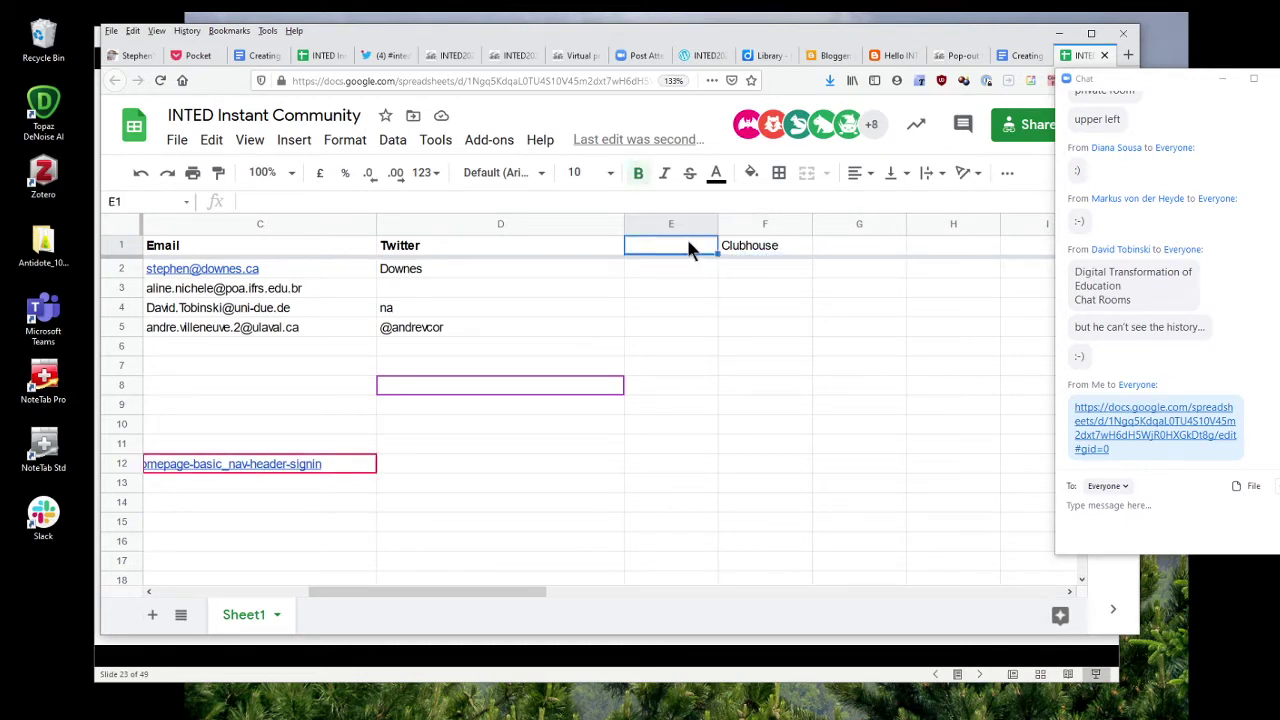
text(Masto)
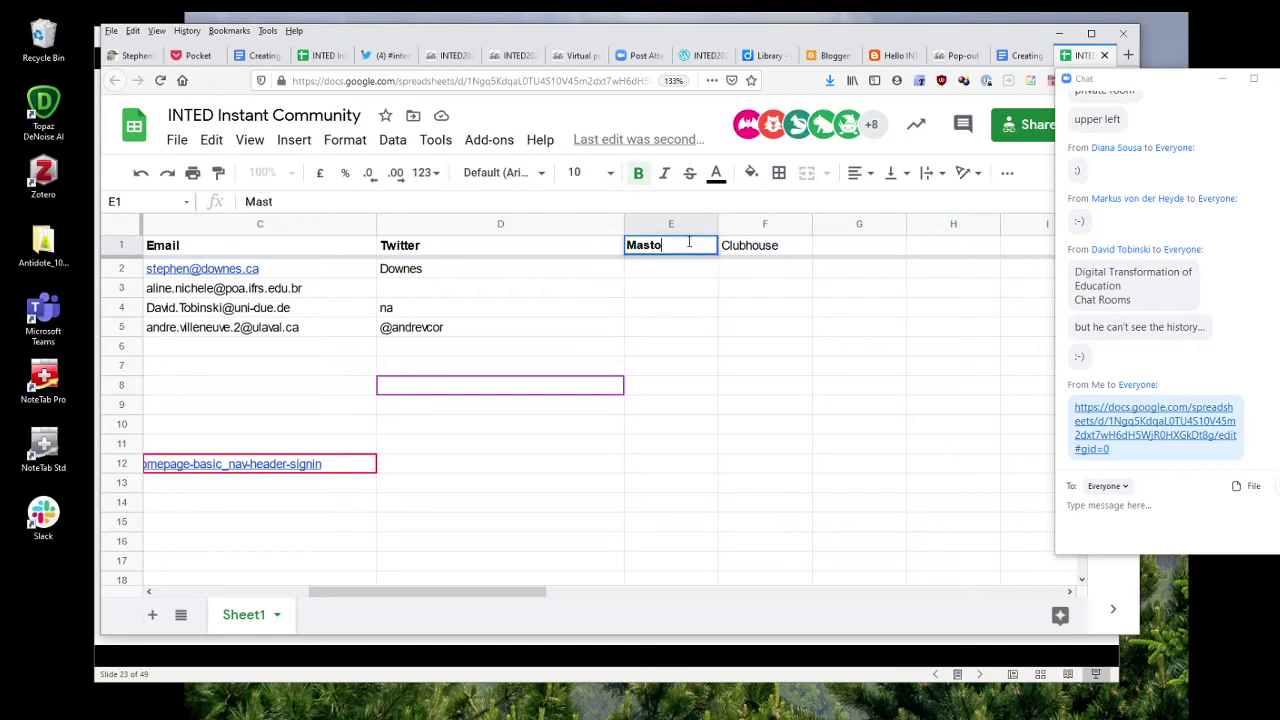
text(don)
click(692, 350)
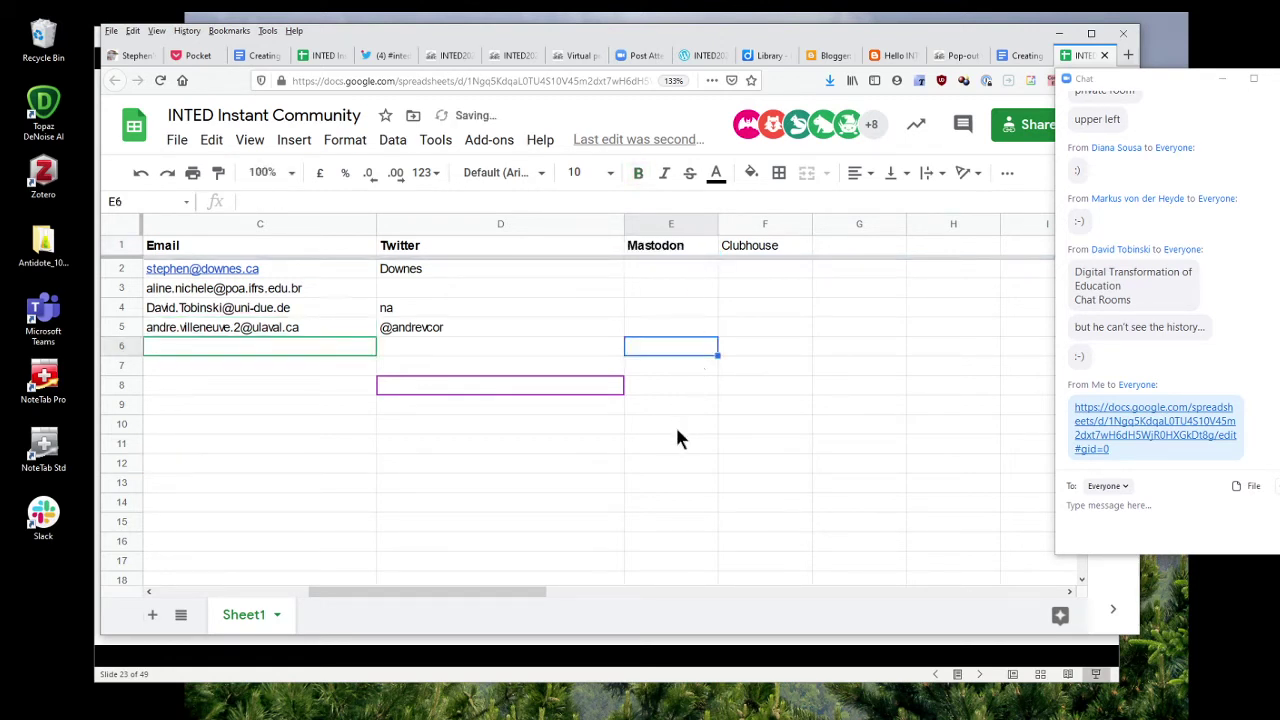
click(662, 266)
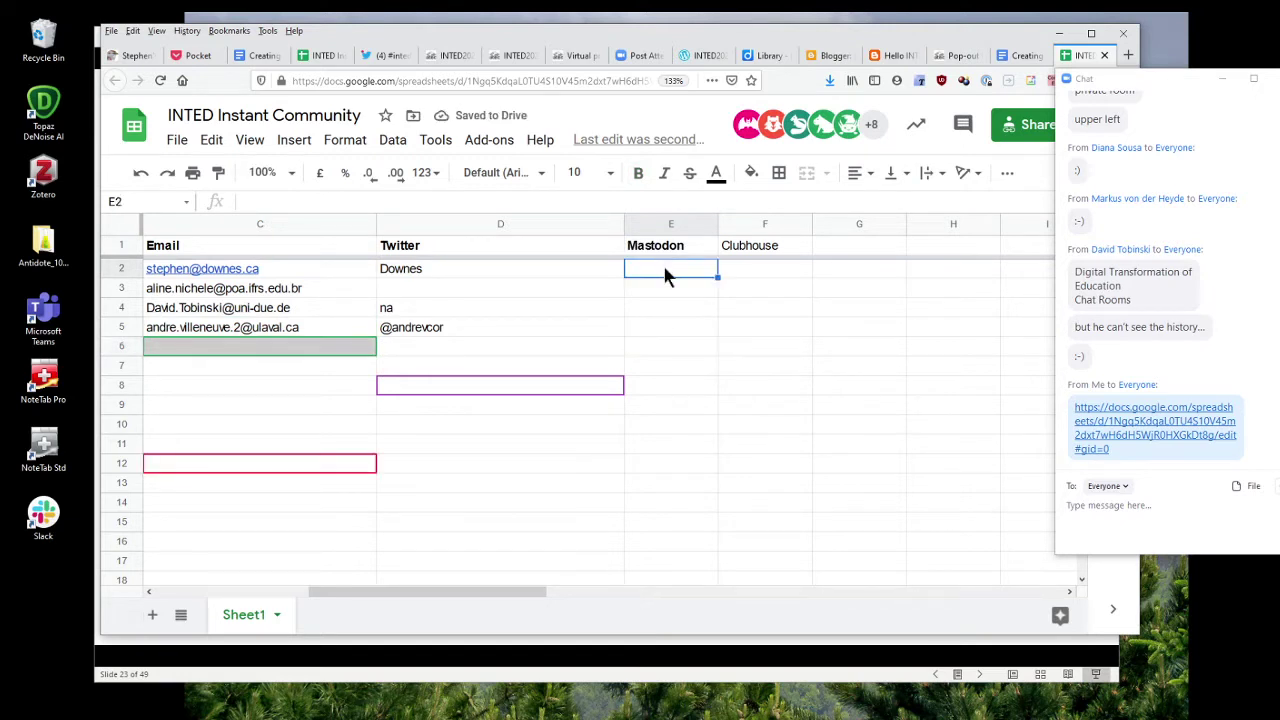
text(@Dow)
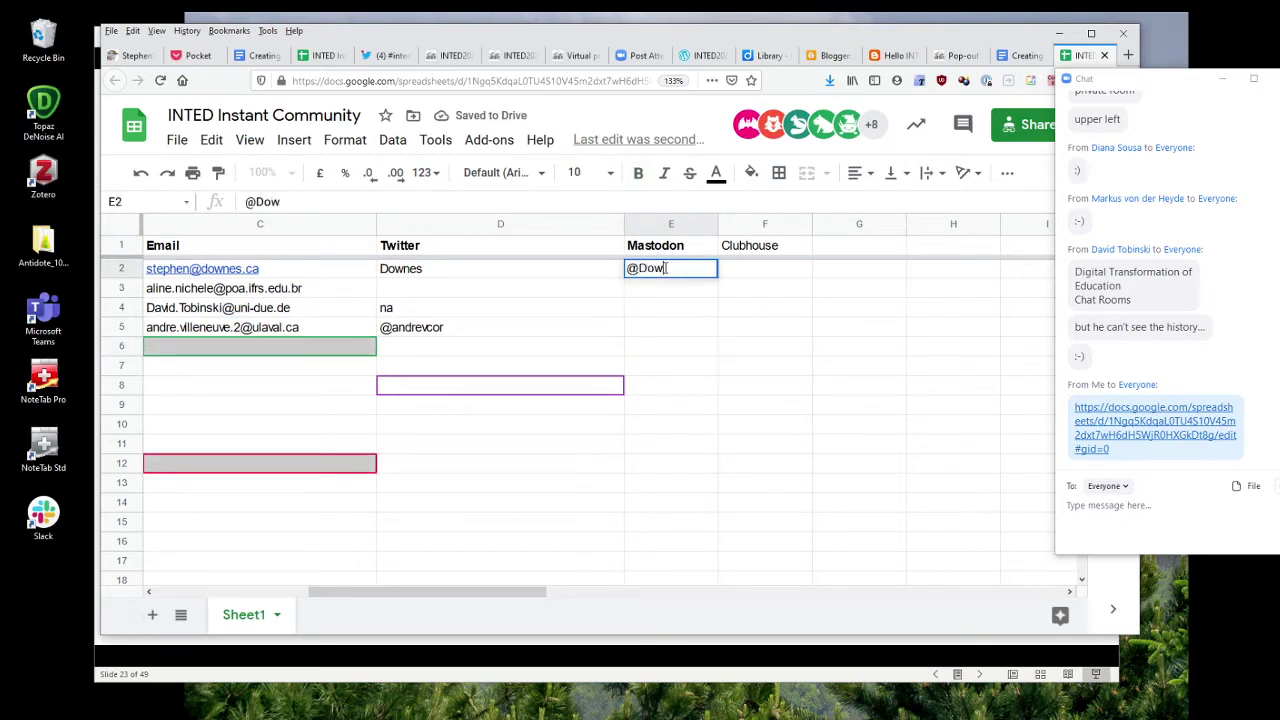
text(nes@mast)
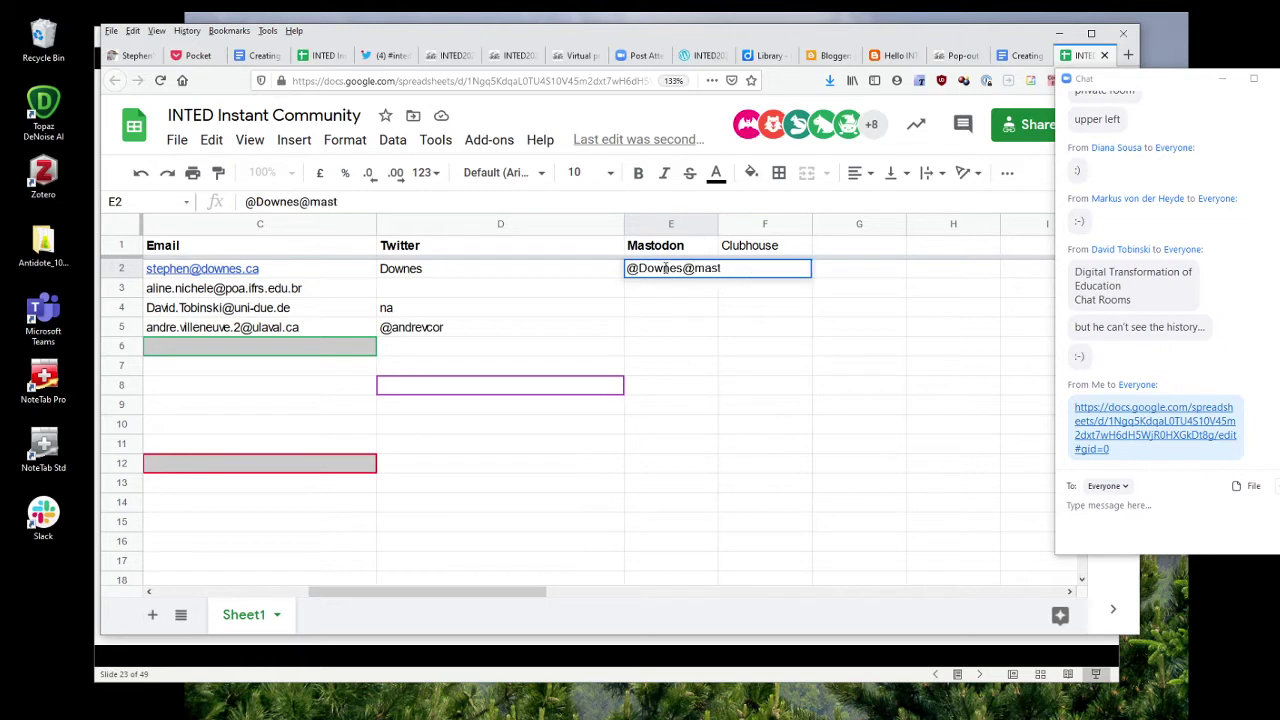
text(odon social)
click(742, 339)
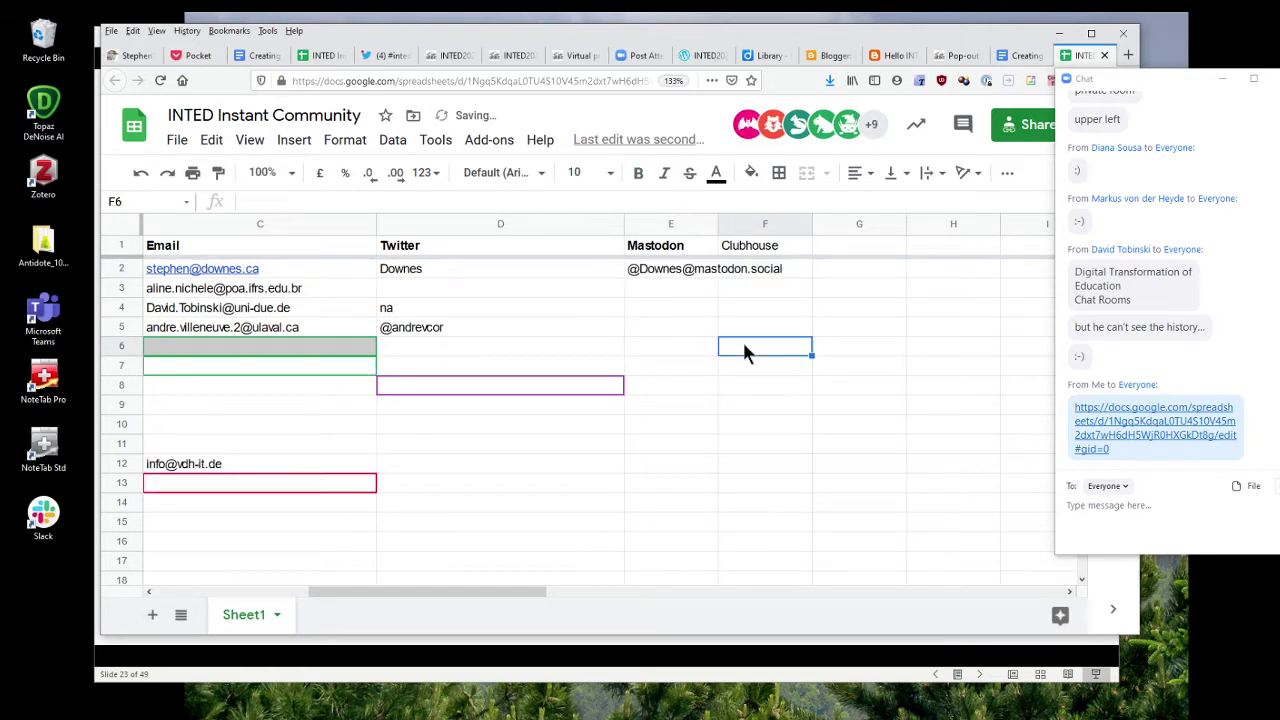
drag(716, 221, 816, 221)
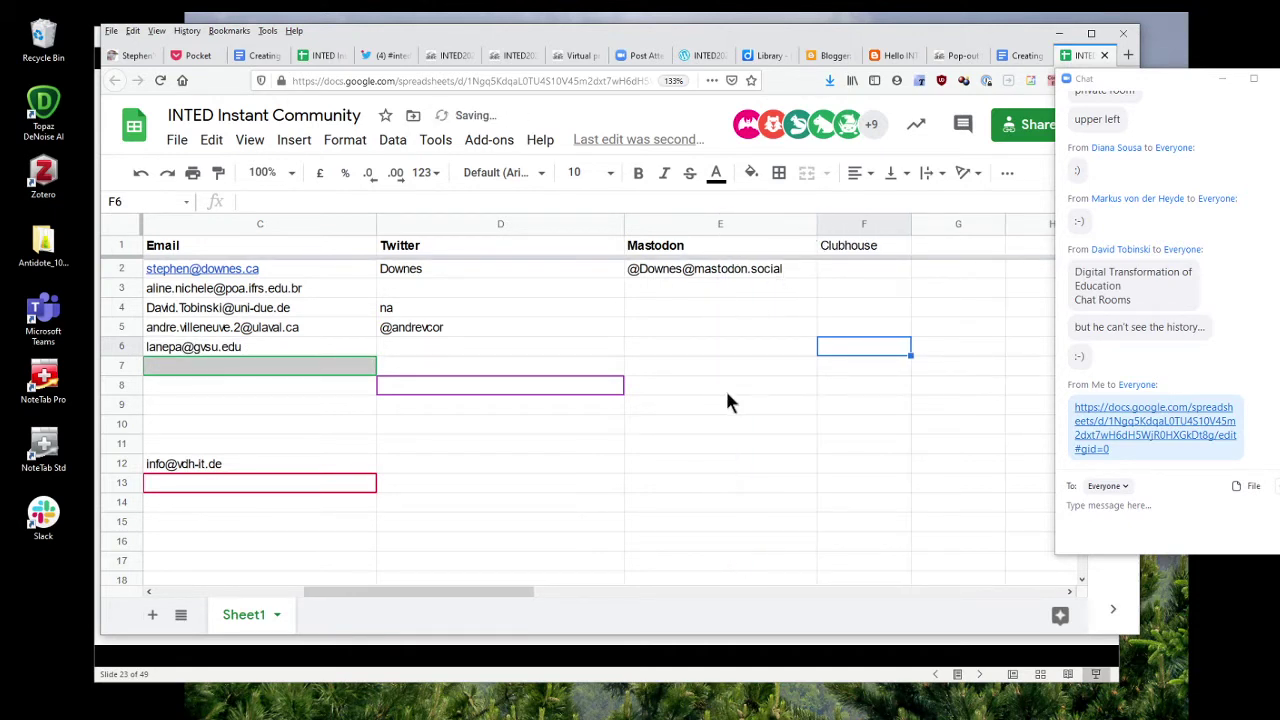
drag(480, 592, 320, 595)
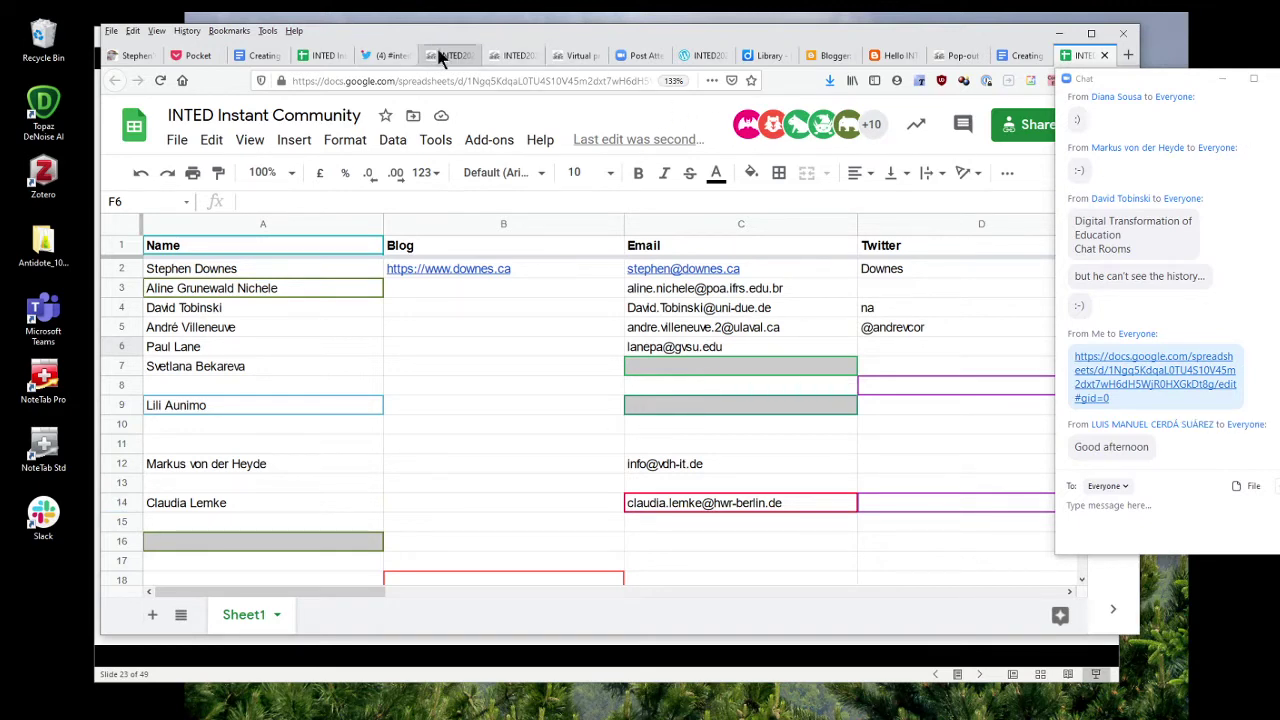
Browse the #inted2021 Latest results on Twitter, then bring up the phone Mirroring window.
click(386, 57)
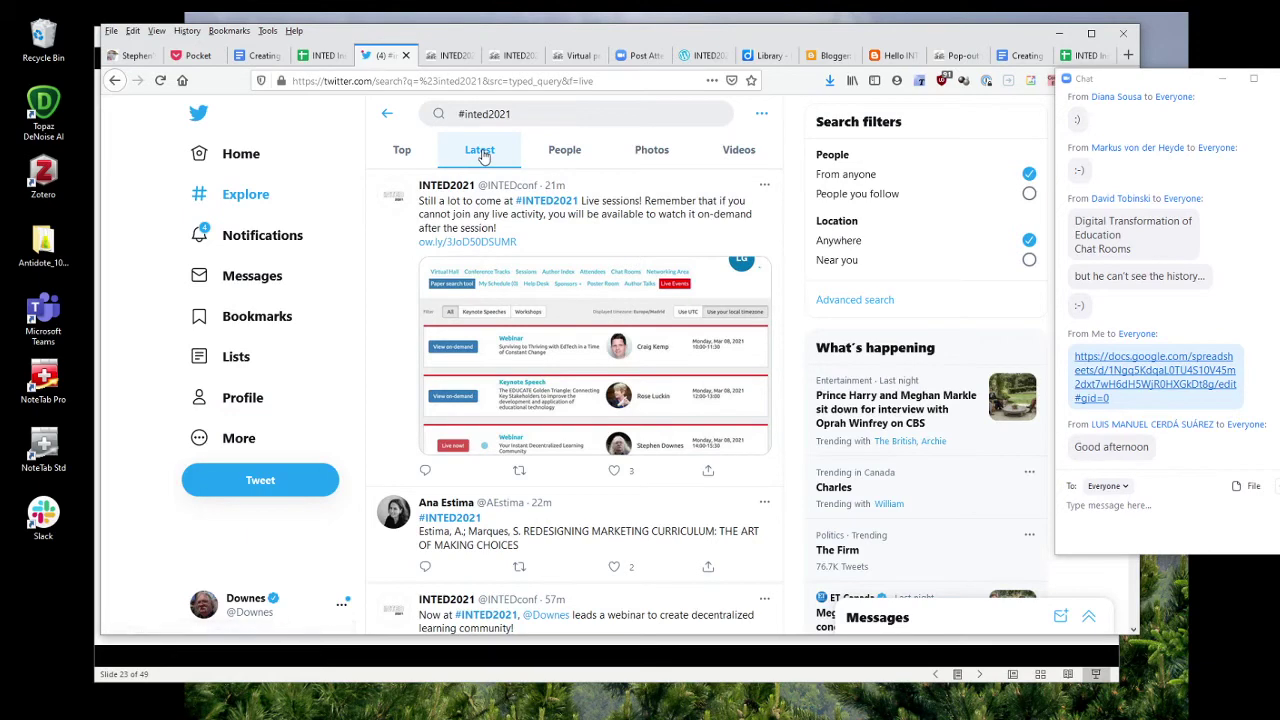
scroll(606, 306, down, 2)
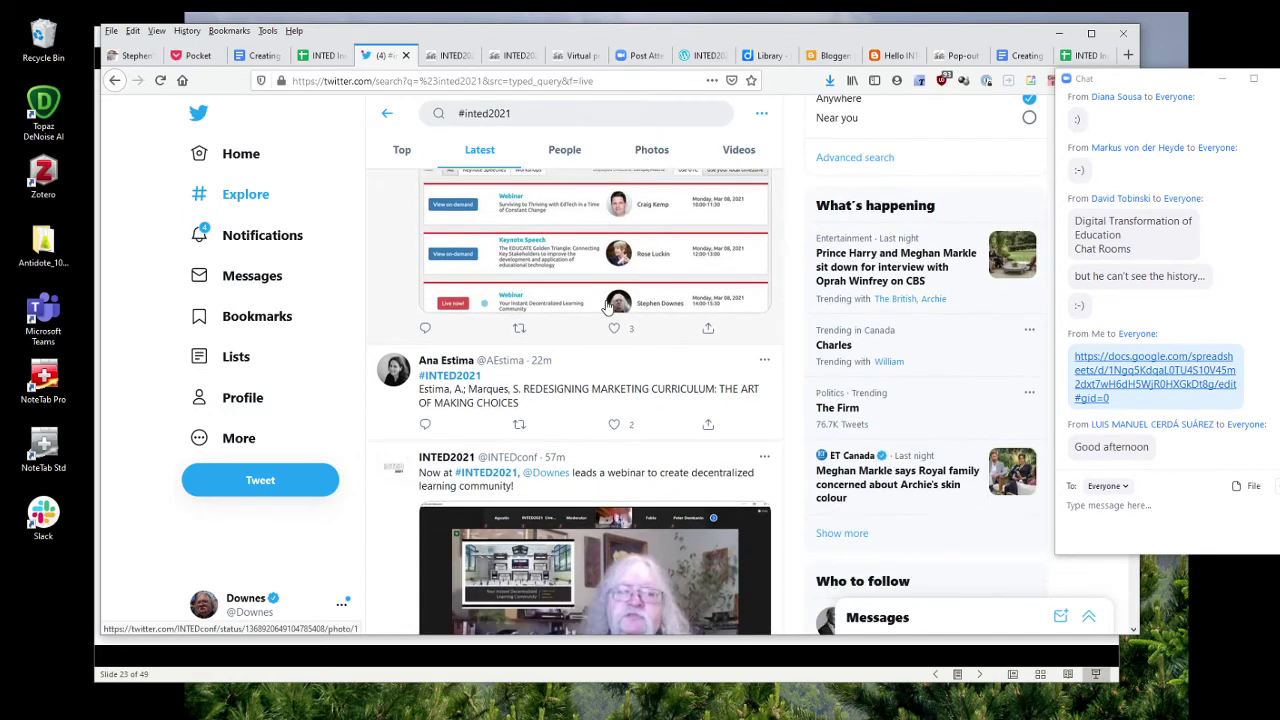
scroll(606, 306, up, 3)
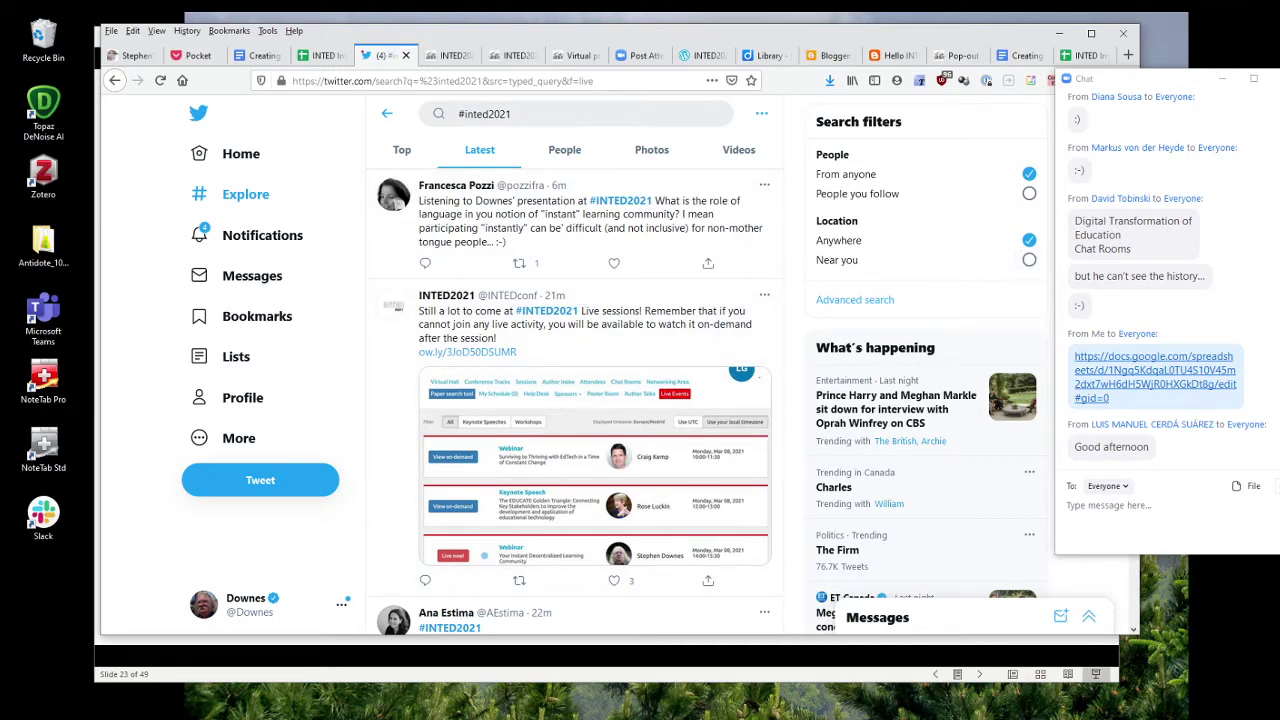
key(alt+Tab)
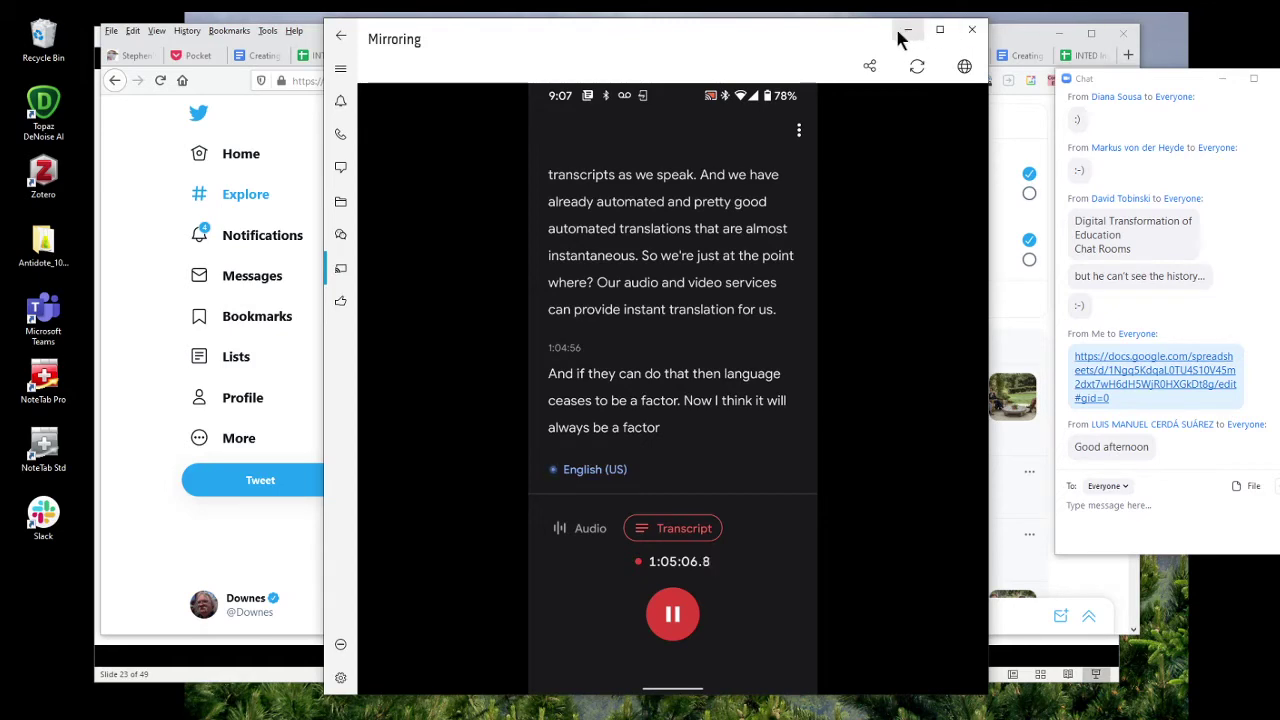
Minimize the phone Mirroring window.
click(900, 36)
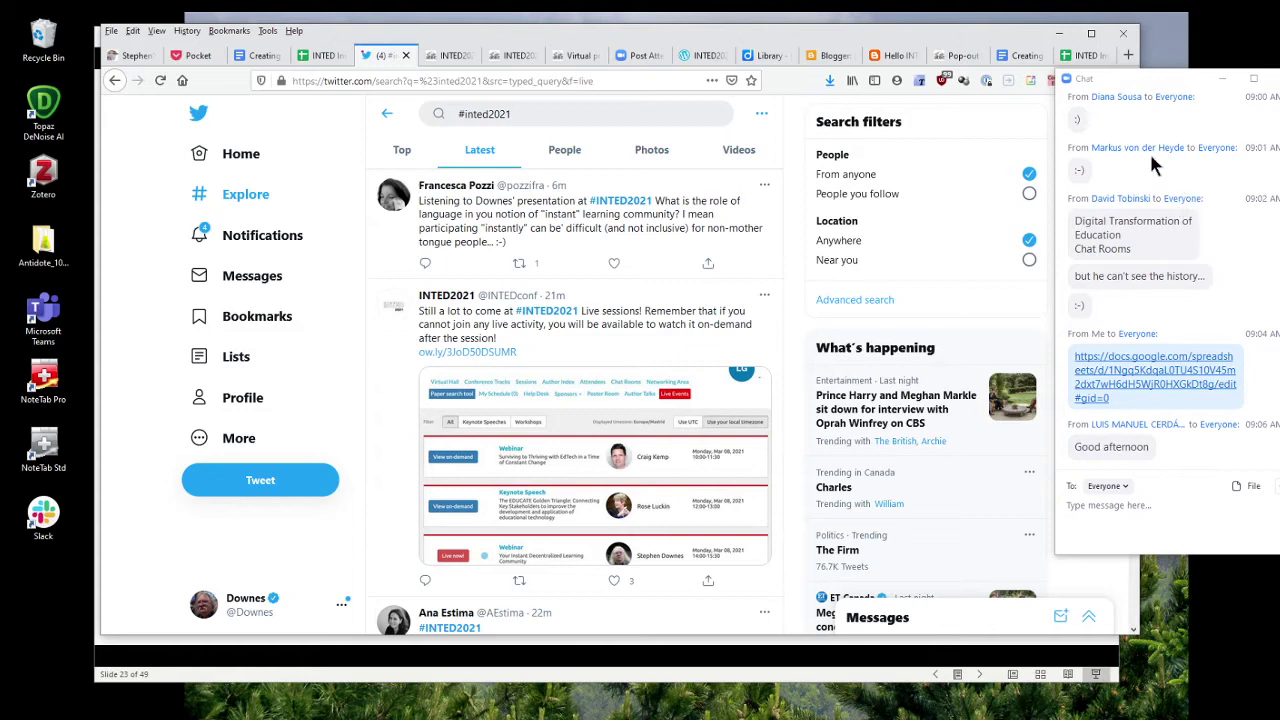
Scroll through the INTED Instant Community participant list, then switch back to the slide show.
click(1085, 56)
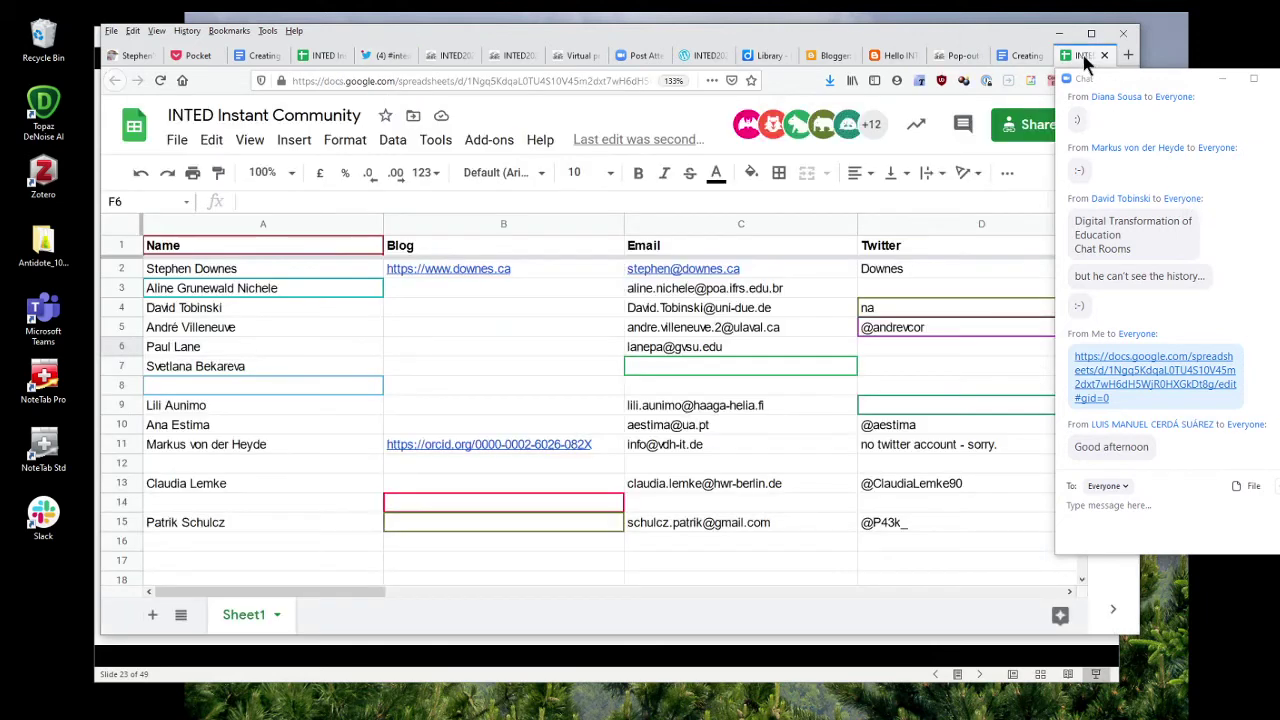
scroll(787, 268, down, 3)
scroll(787, 267, up, 3)
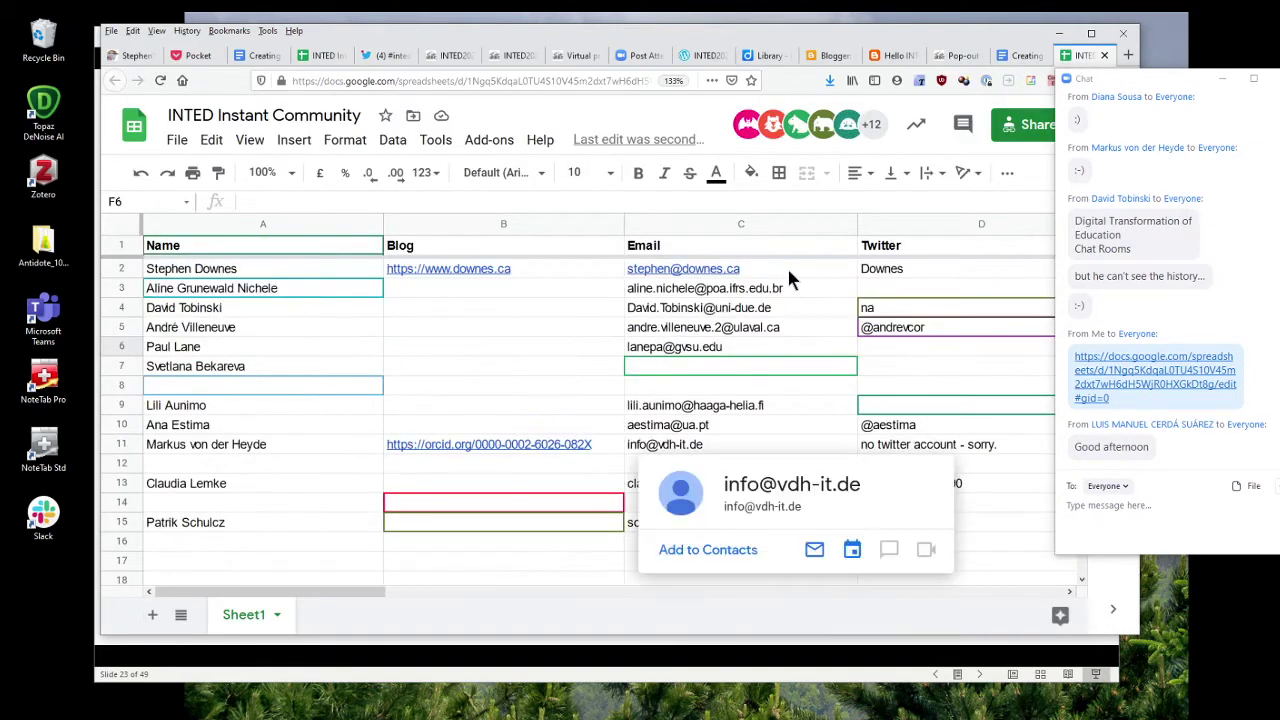
mouse_move(441, 449)
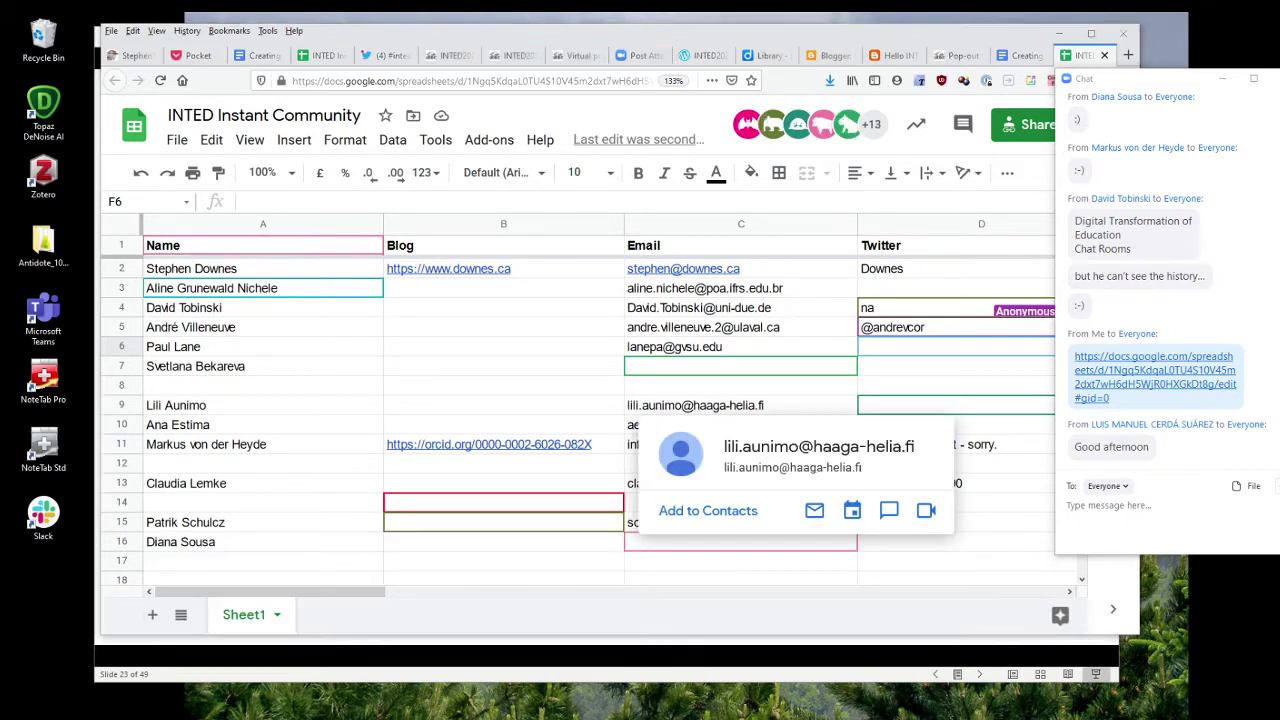
key(alt+Tab)
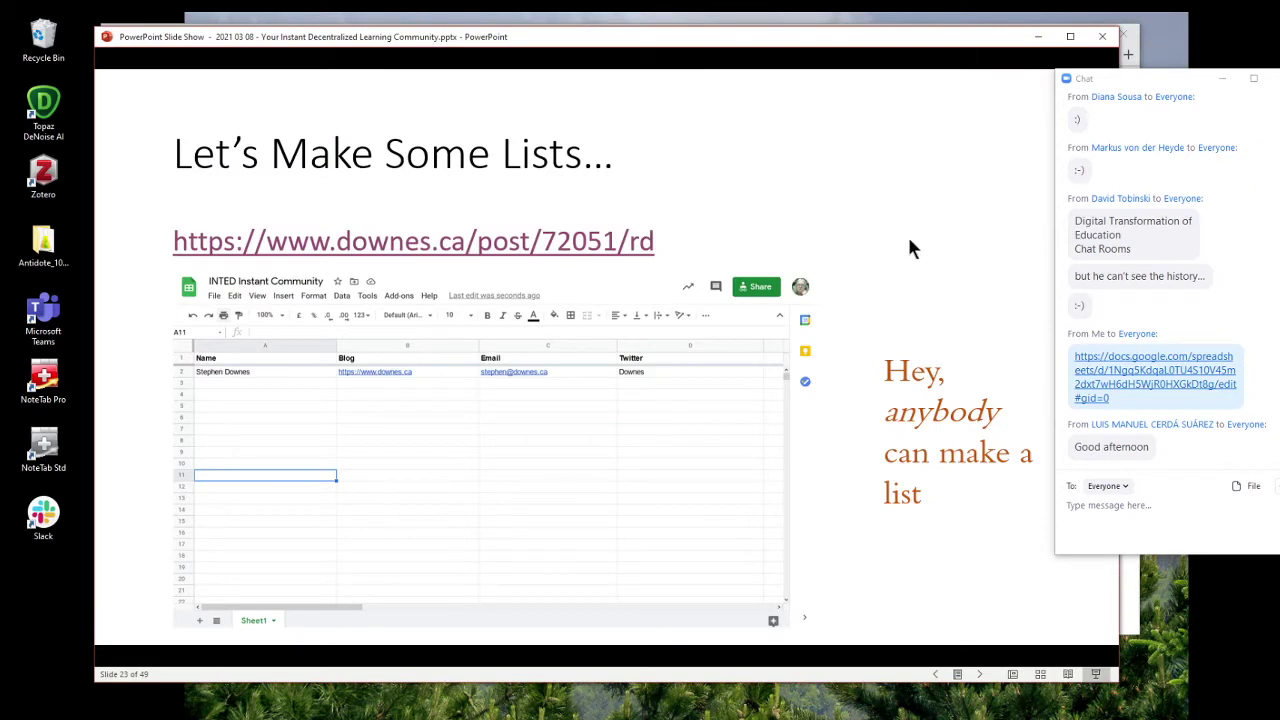
Advance to slide 24 'Feed Readers' and switch to the participant spreadsheet.
click(910, 241)
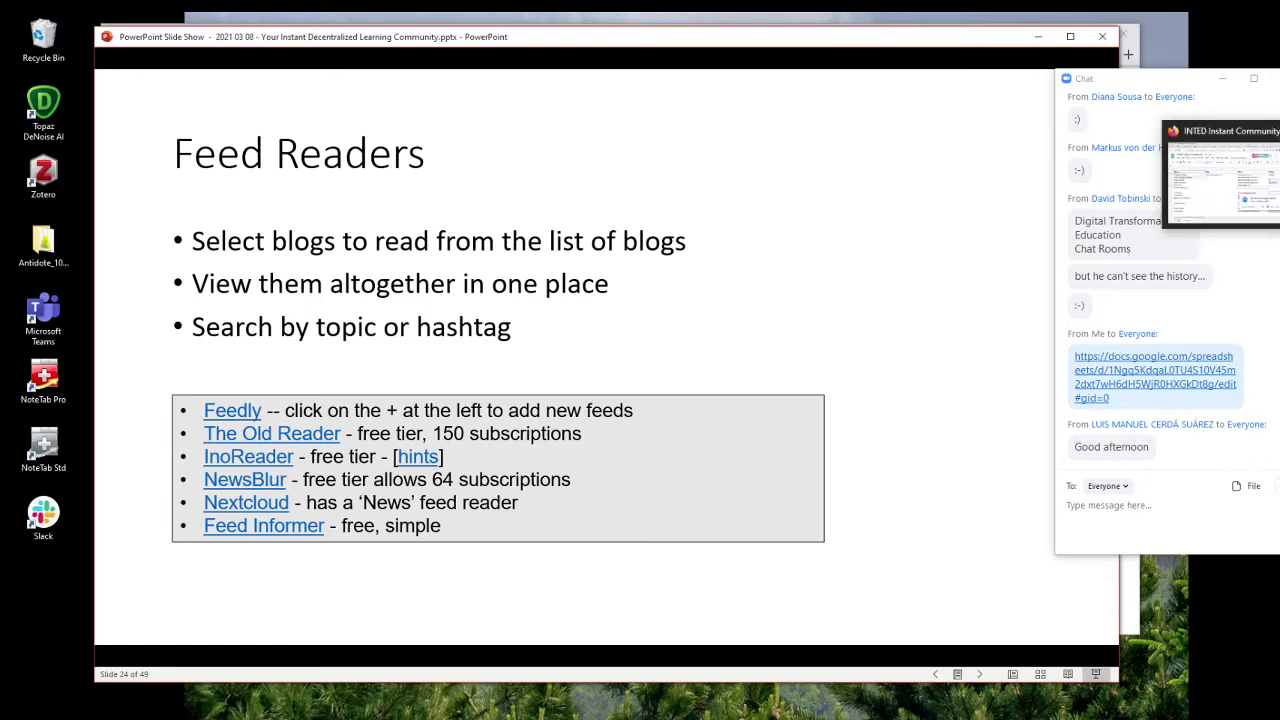
key(alt+Tab)
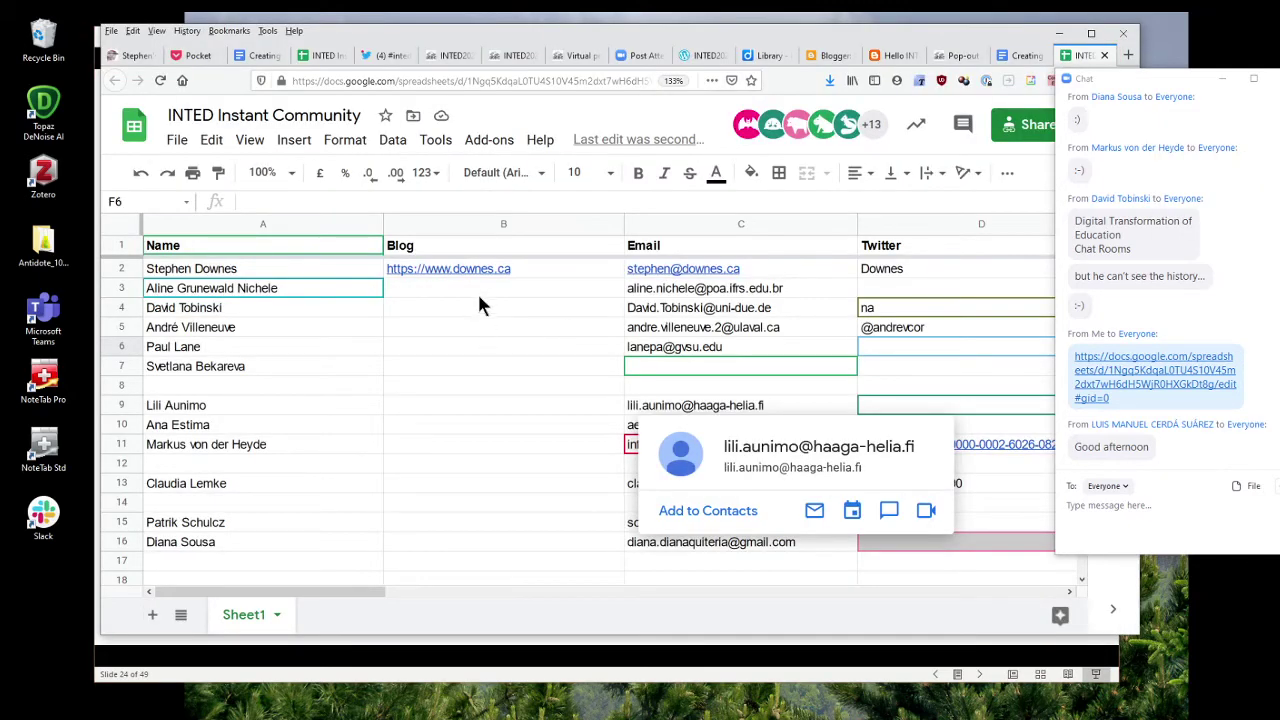
scroll(440, 535, down, 2)
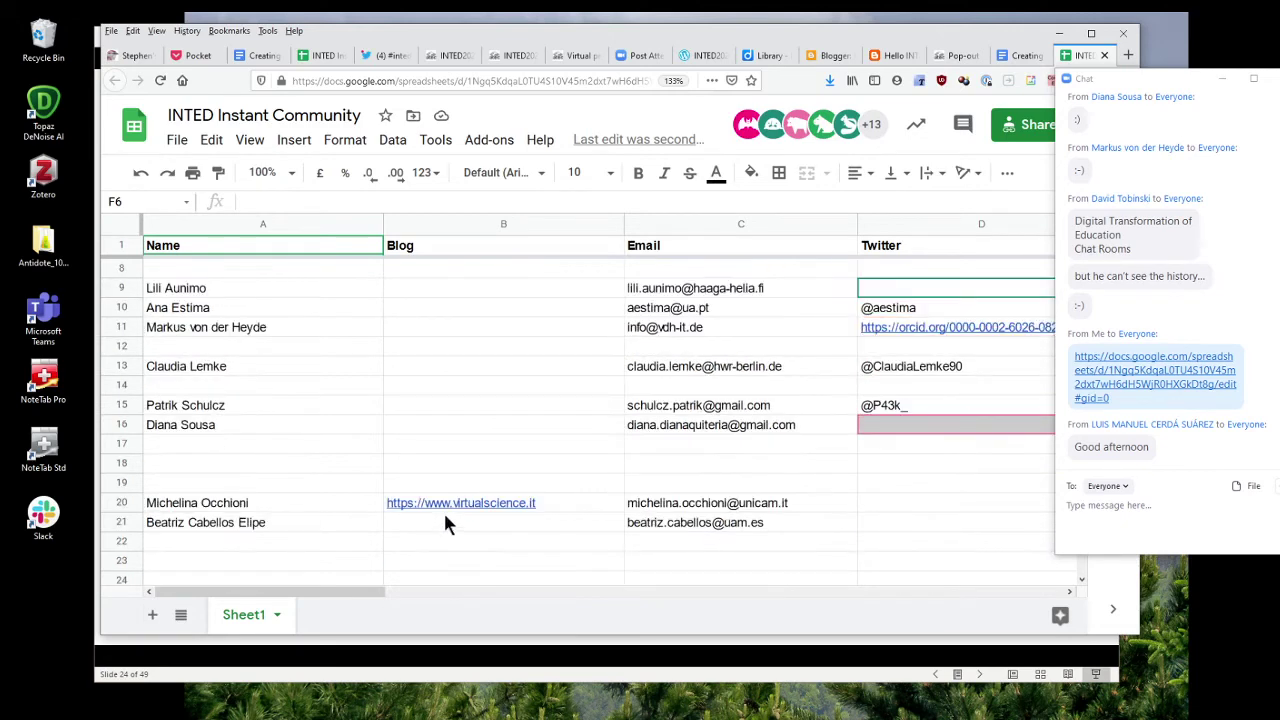
click(539, 505)
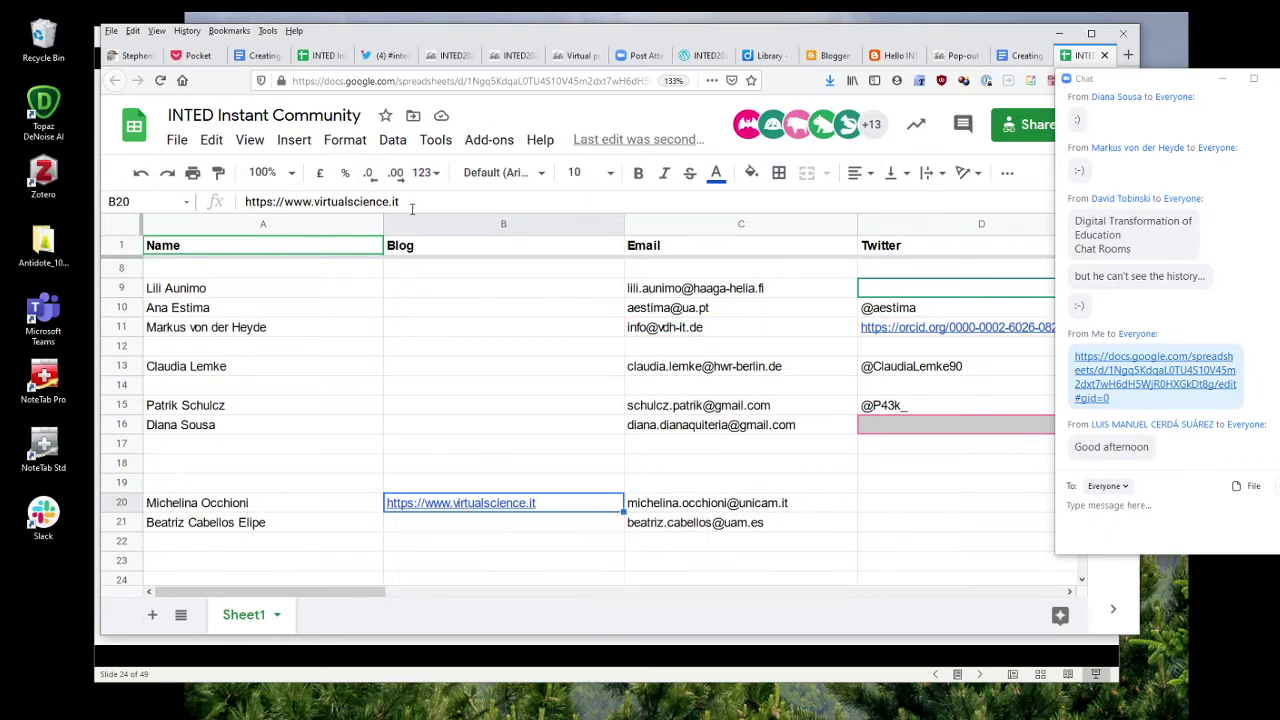
drag(415, 202, 238, 200)
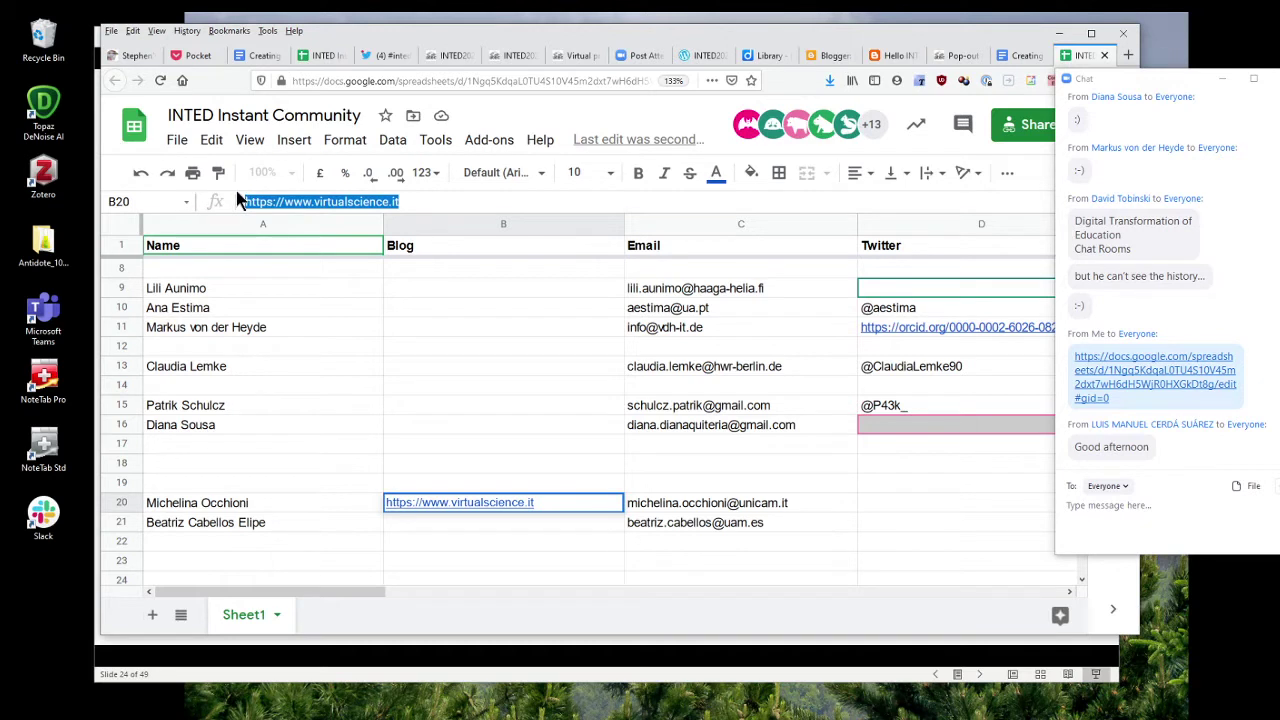
click(462, 369)
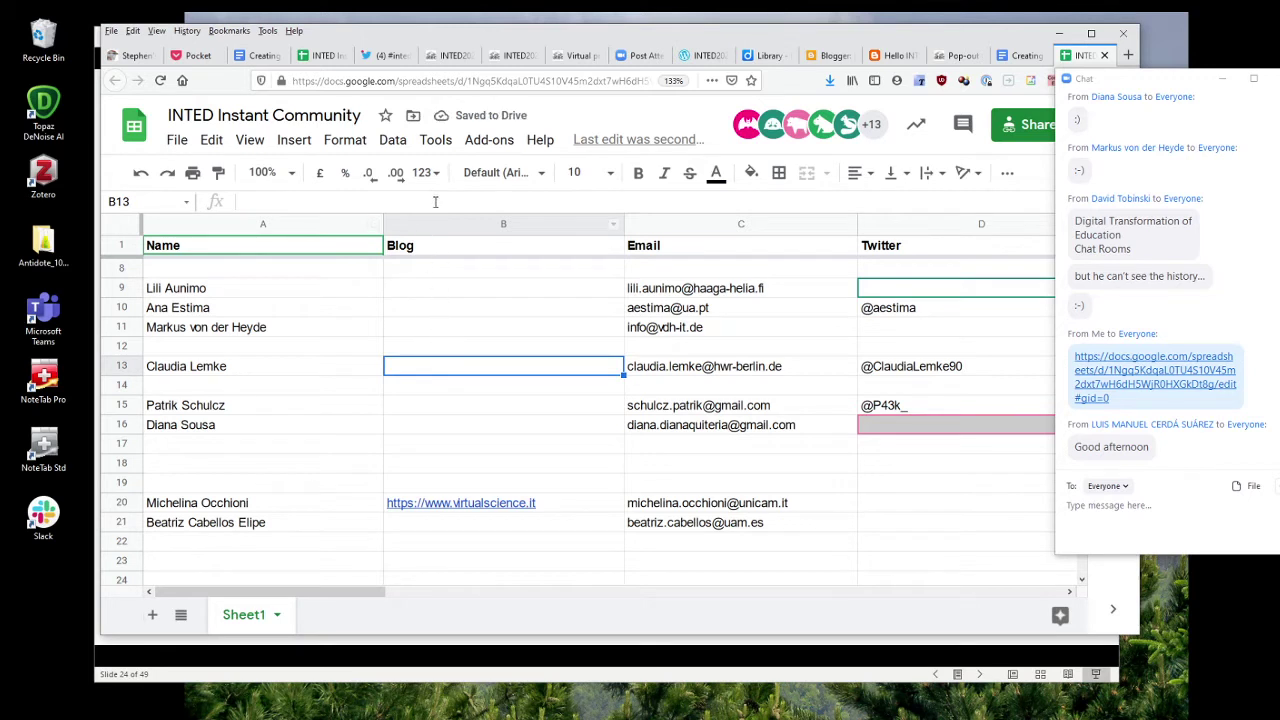
key(Return)
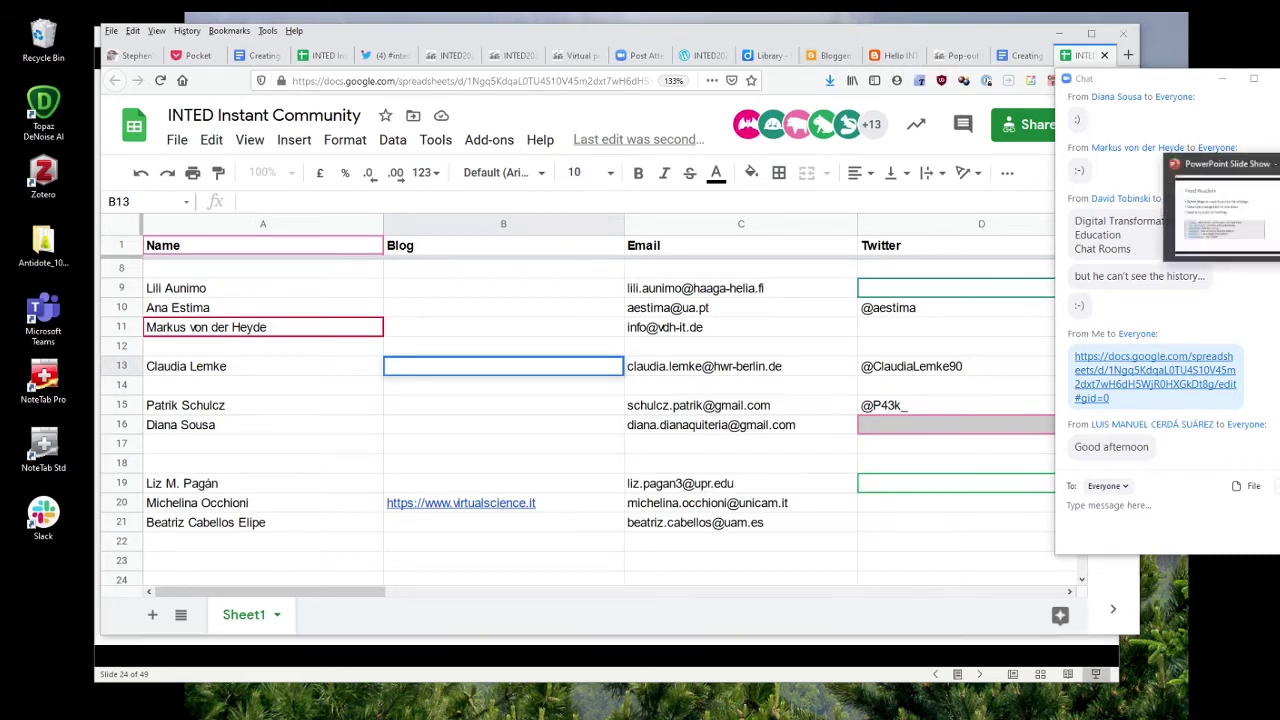
click(1215, 205)
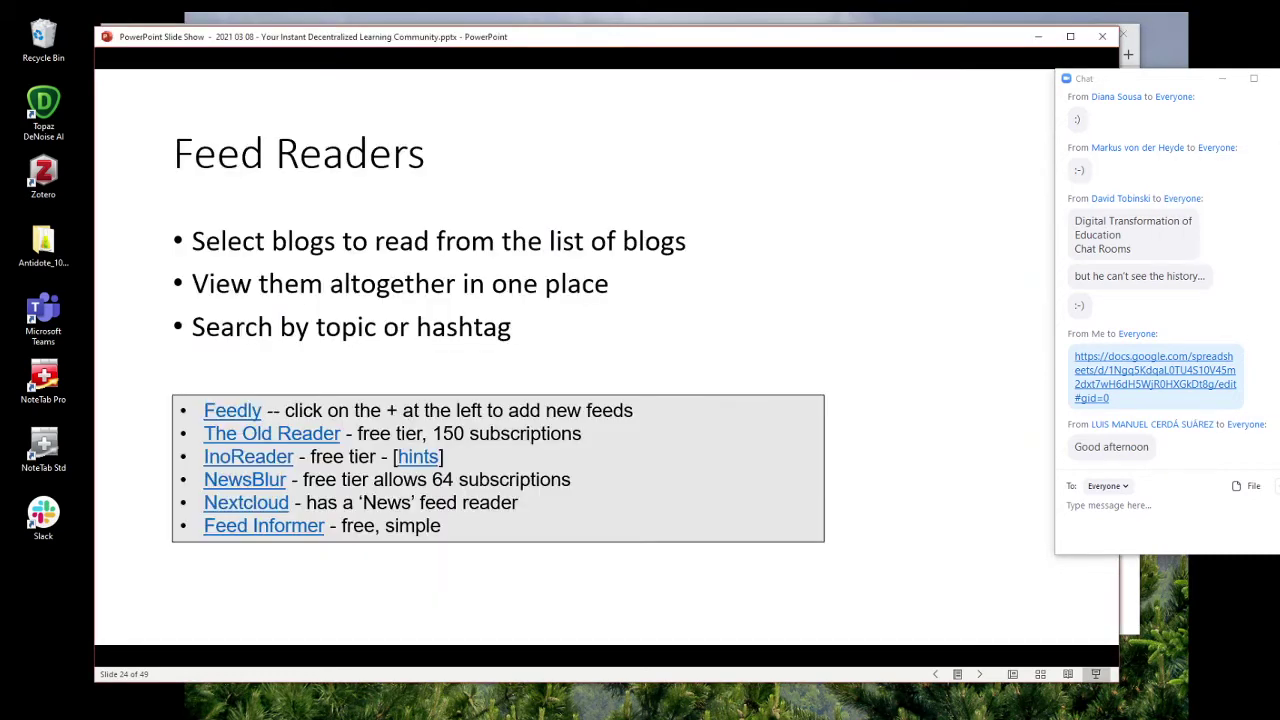
Follow the Feedly link on the Feed Readers slide to its All Personal Feeds page.
click(237, 412)
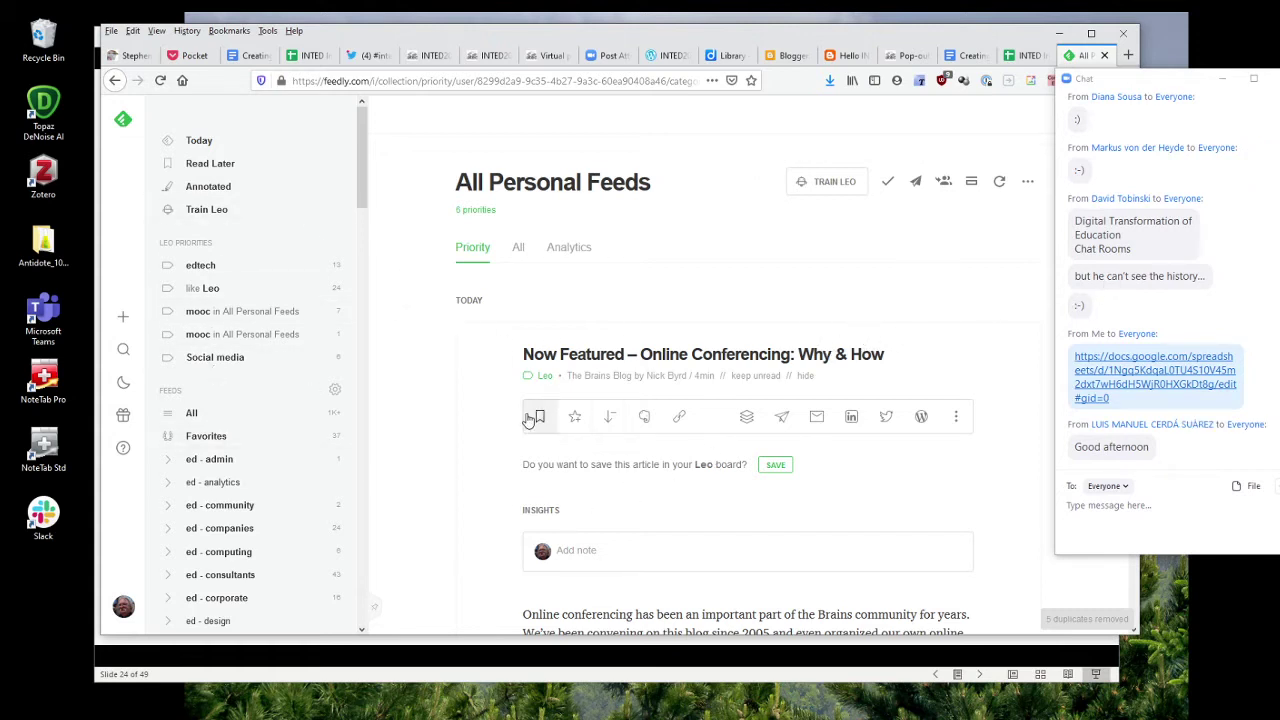
Expand the ed - analytics, ed - community and ed - companies folders, including the 12 more sources.
scroll(255, 437, down, 3)
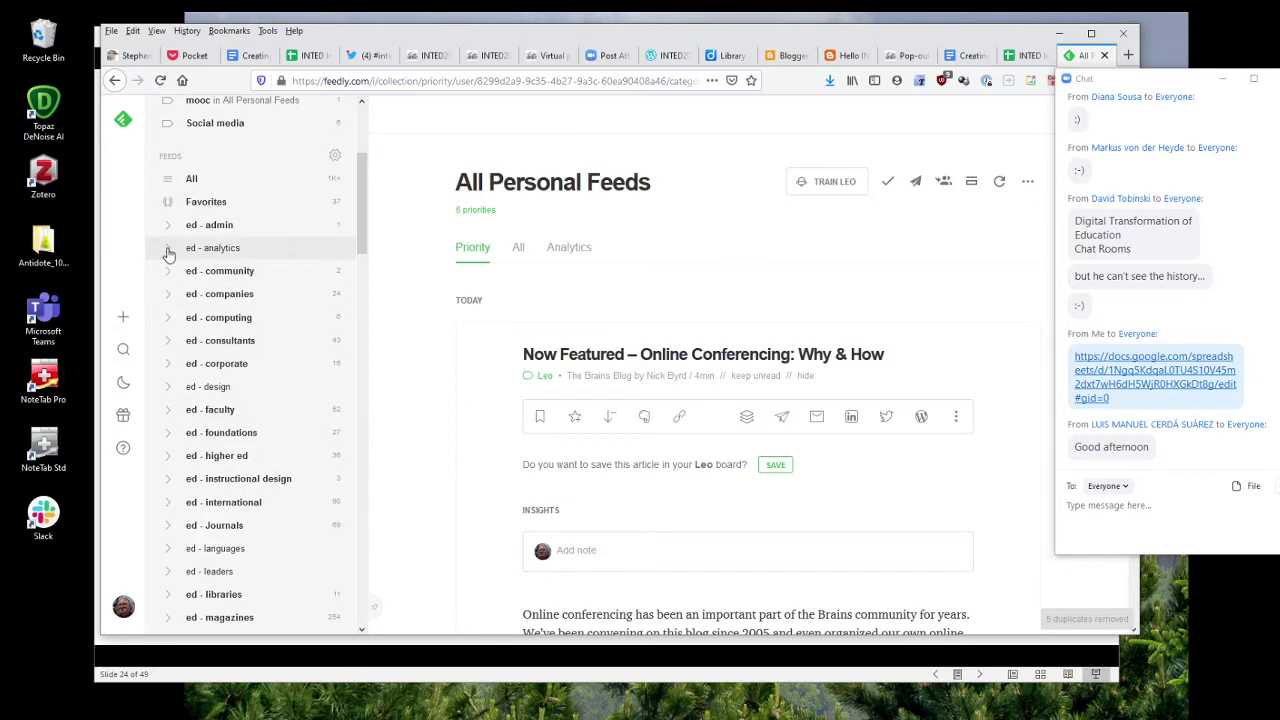
click(166, 249)
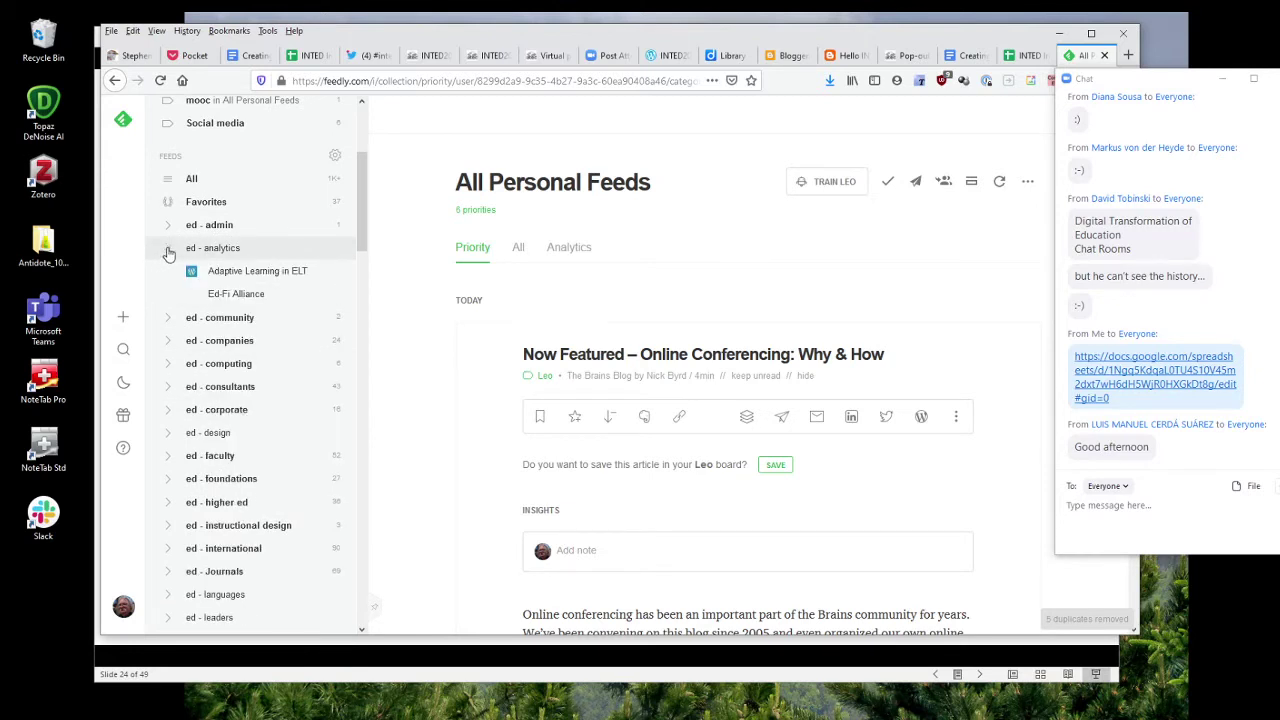
click(216, 317)
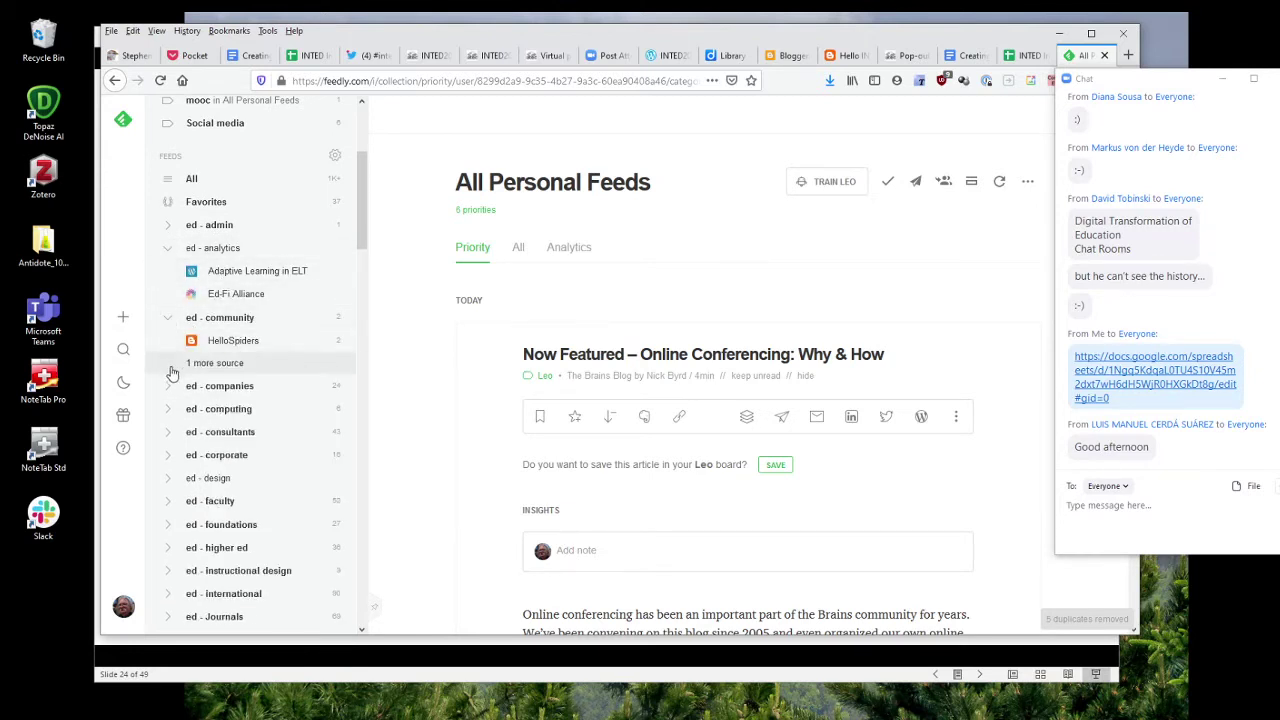
click(167, 388)
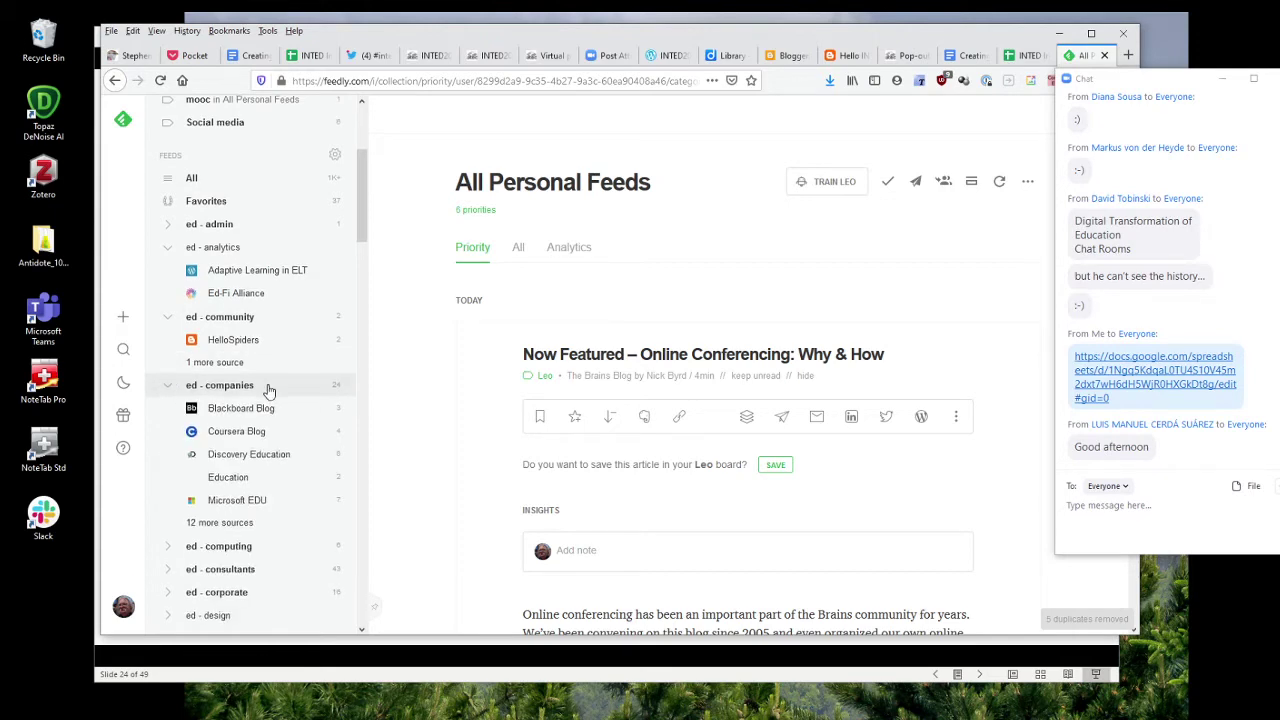
scroll(210, 300, down, 2)
scroll(205, 290, up, 3)
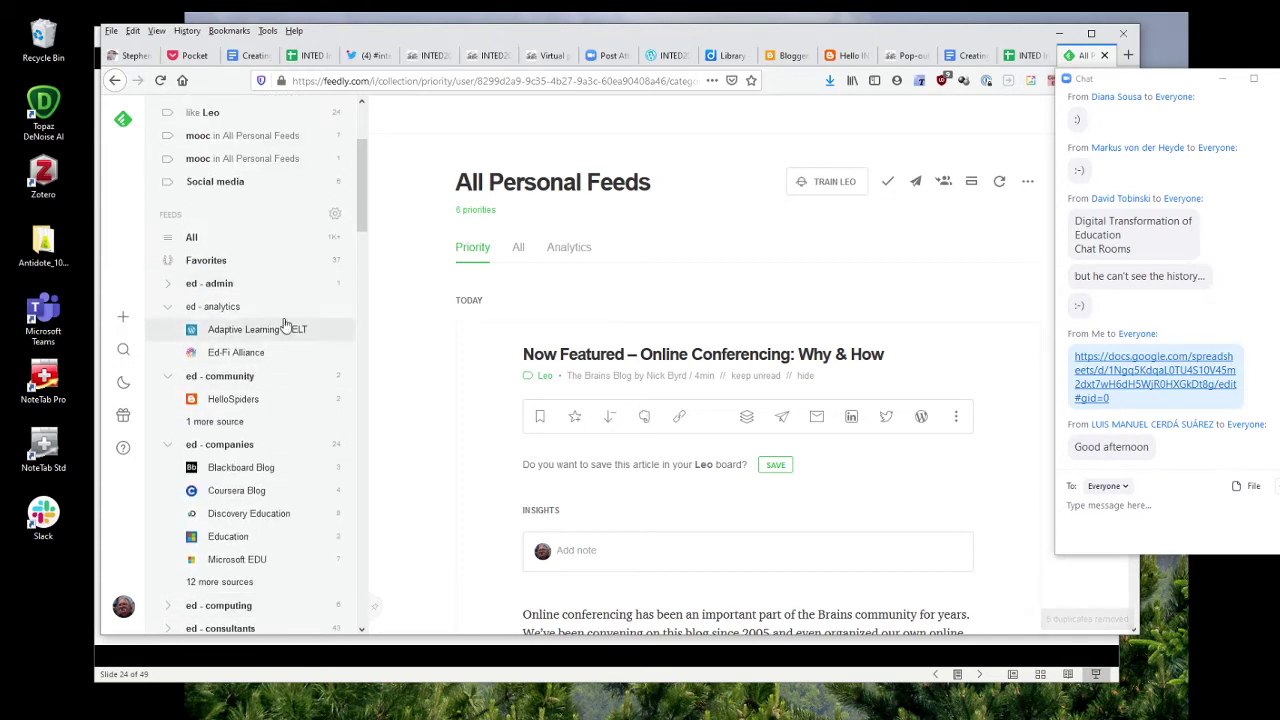
scroll(245, 400, down, 3)
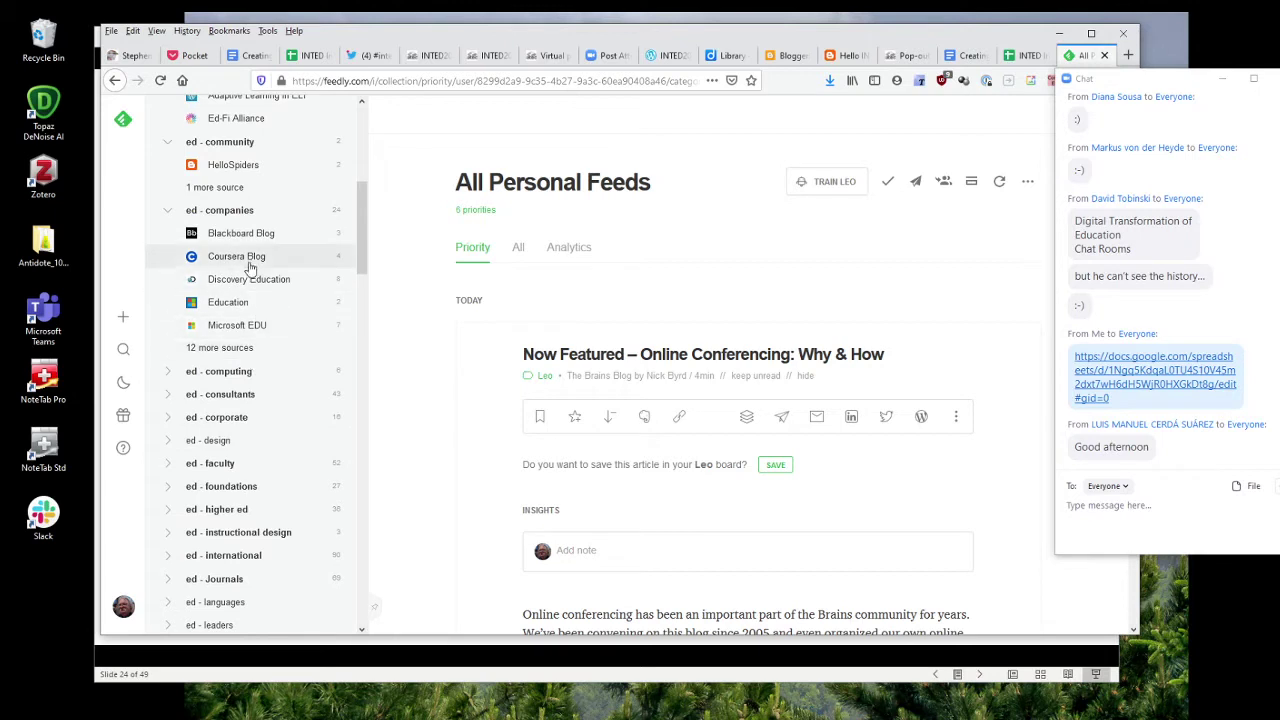
click(209, 355)
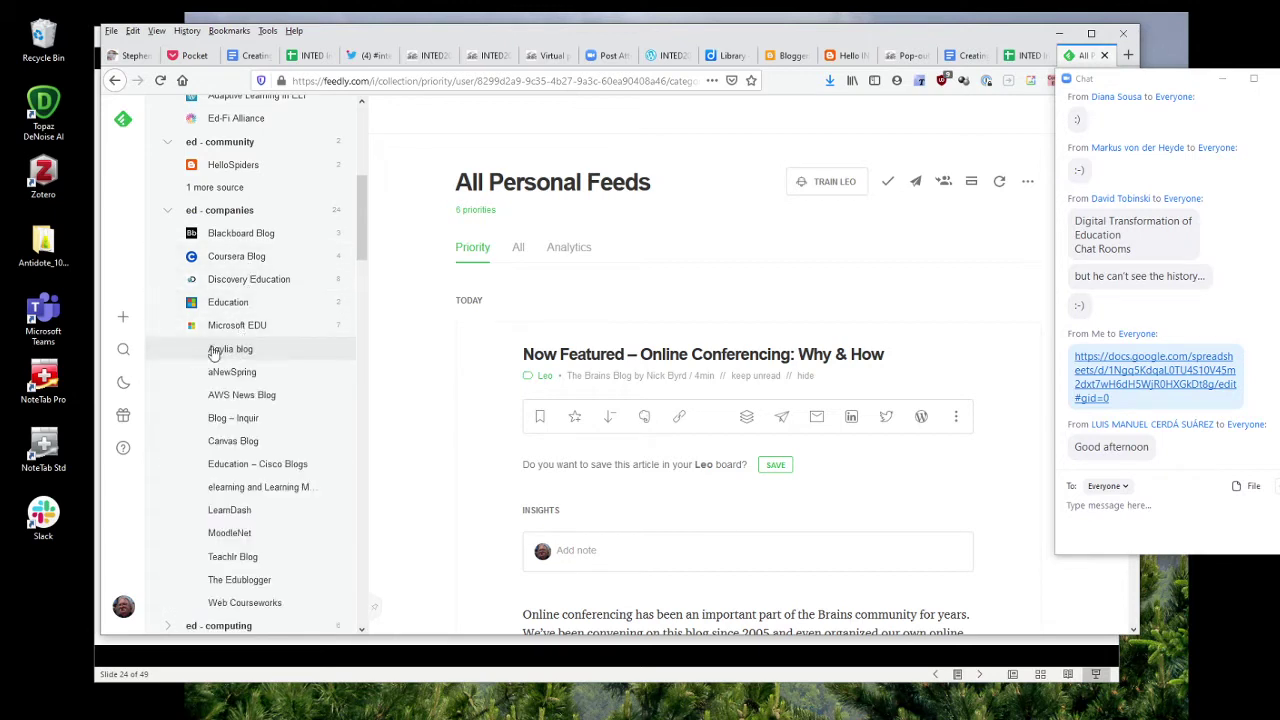
Expand the ed - pedagogy folder and scroll through the full sidebar feed list.
scroll(283, 345, down, 3)
scroll(283, 345, down, 7)
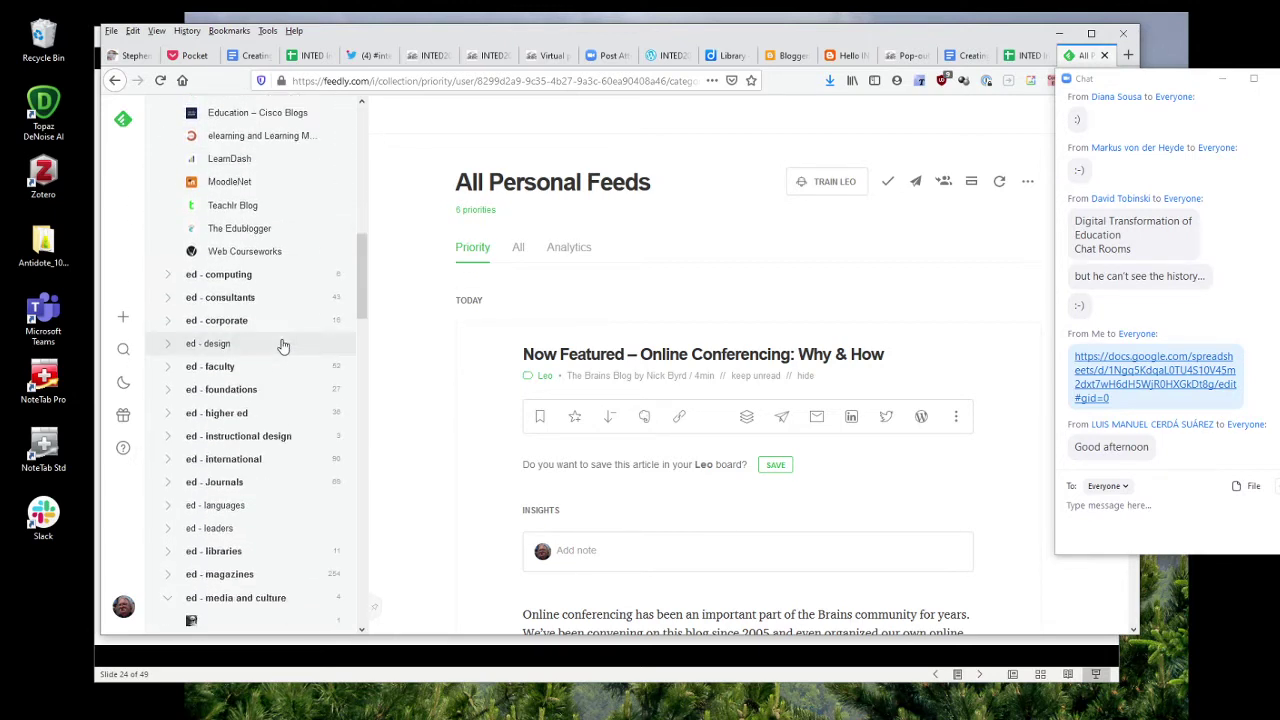
scroll(279, 342, up, 1)
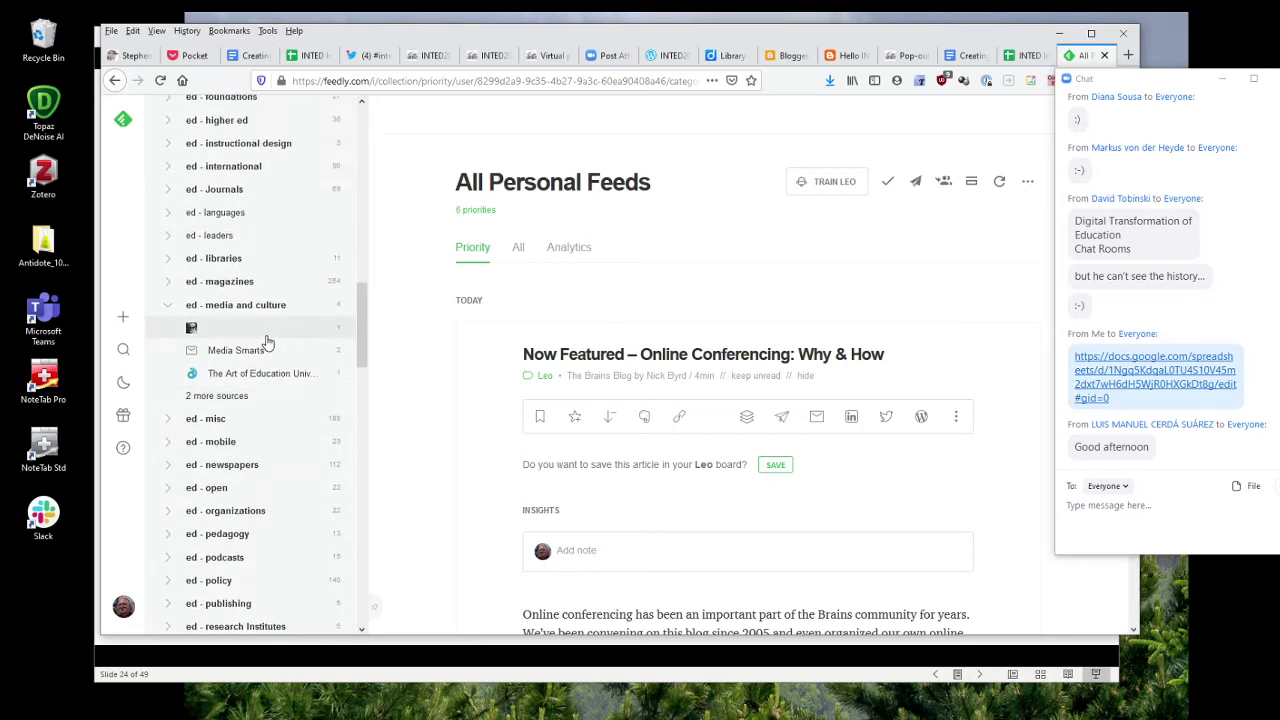
scroll(253, 370, down, 4)
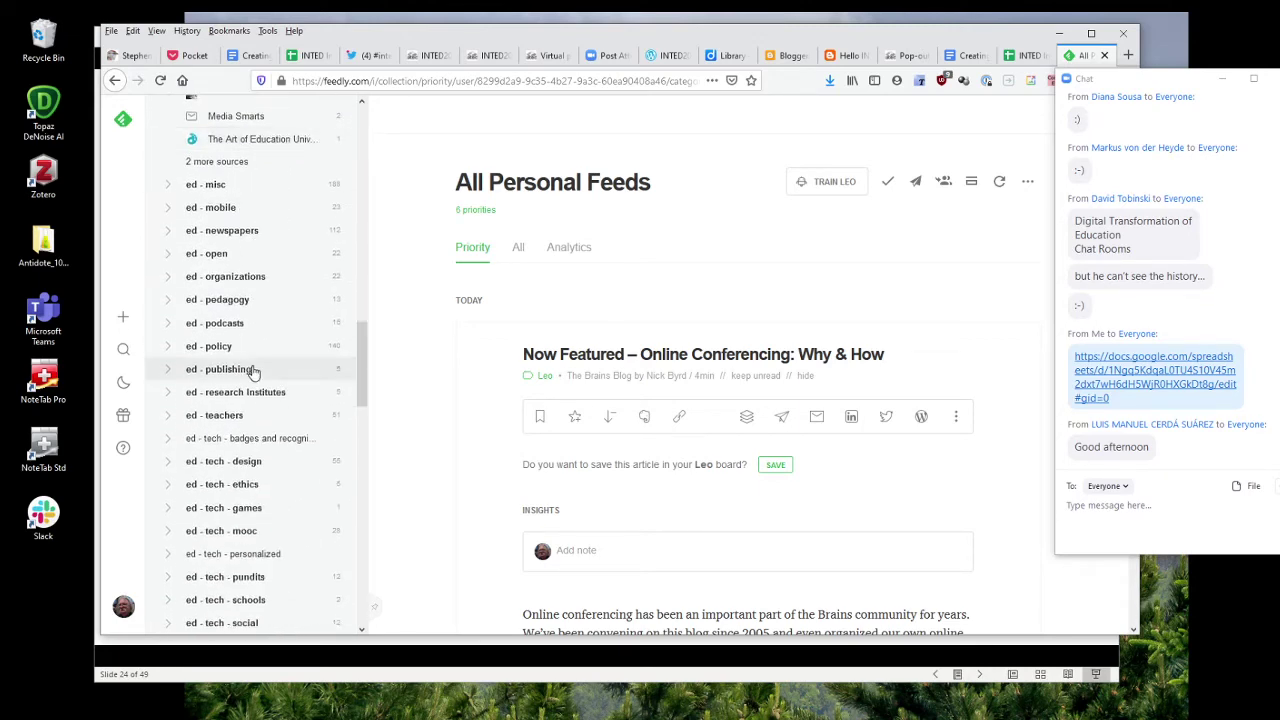
click(166, 303)
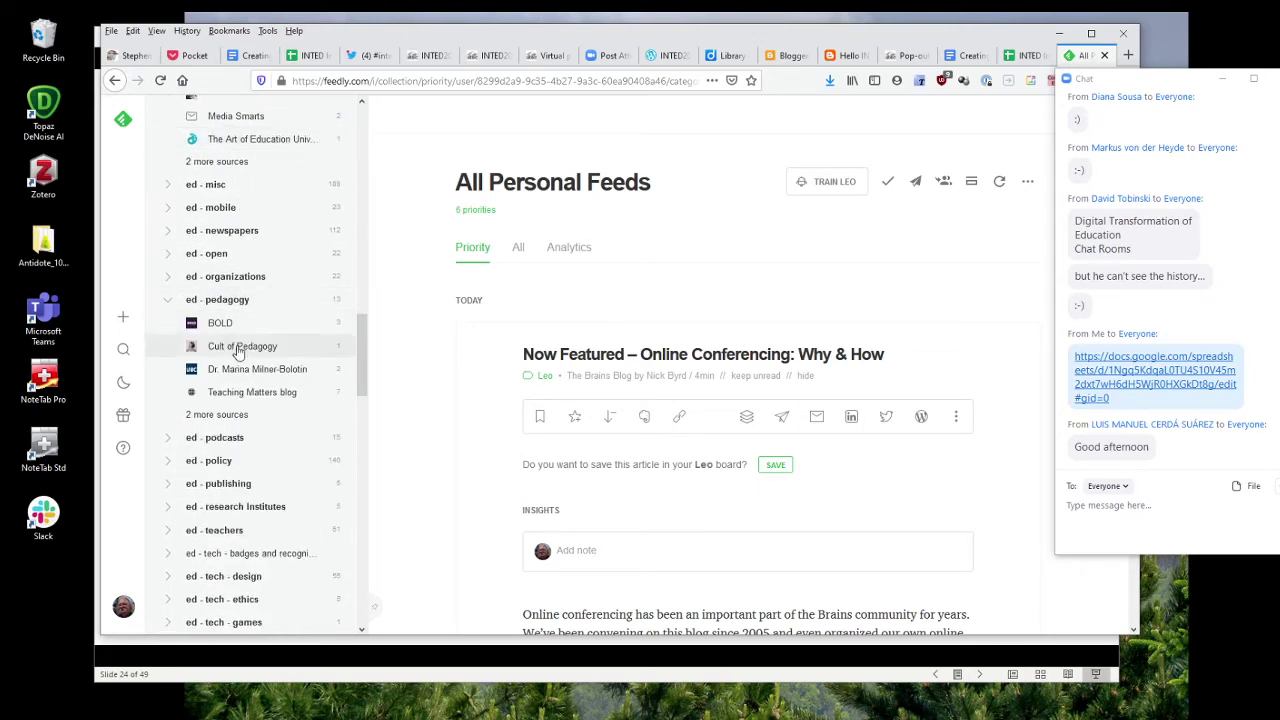
scroll(245, 345, down, 7)
scroll(243, 352, down, 2)
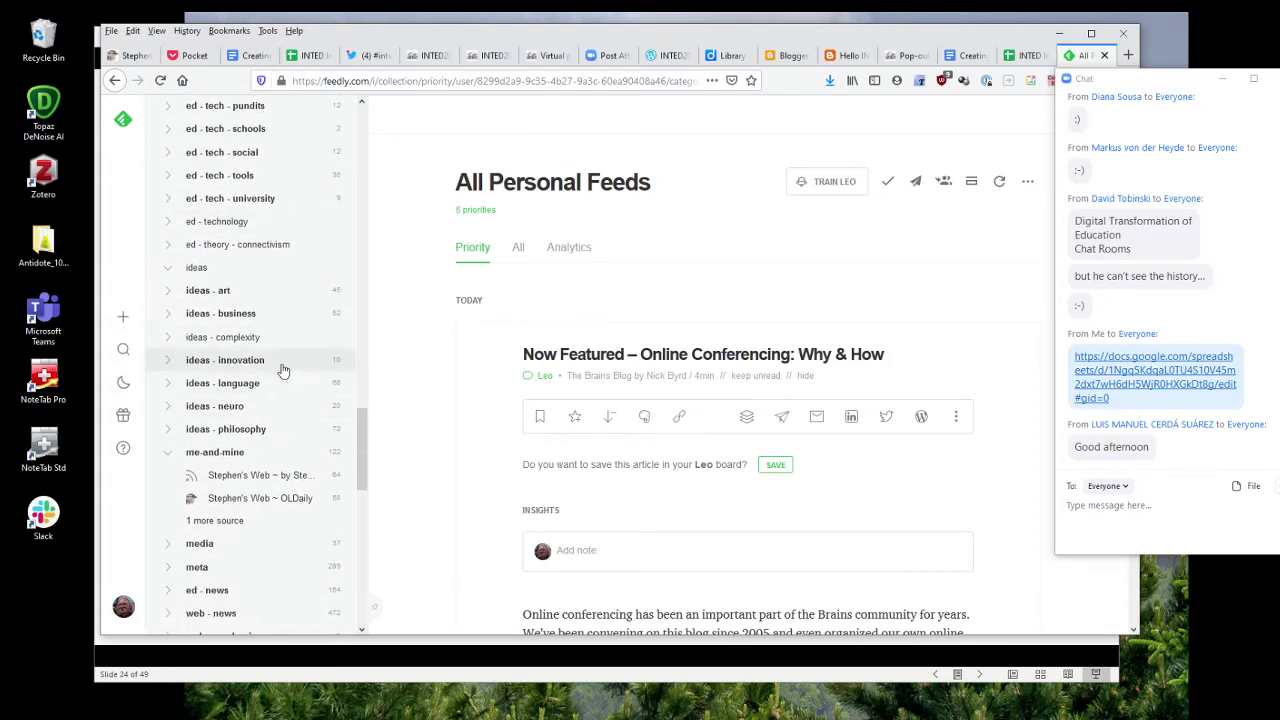
drag(364, 455, 397, 141)
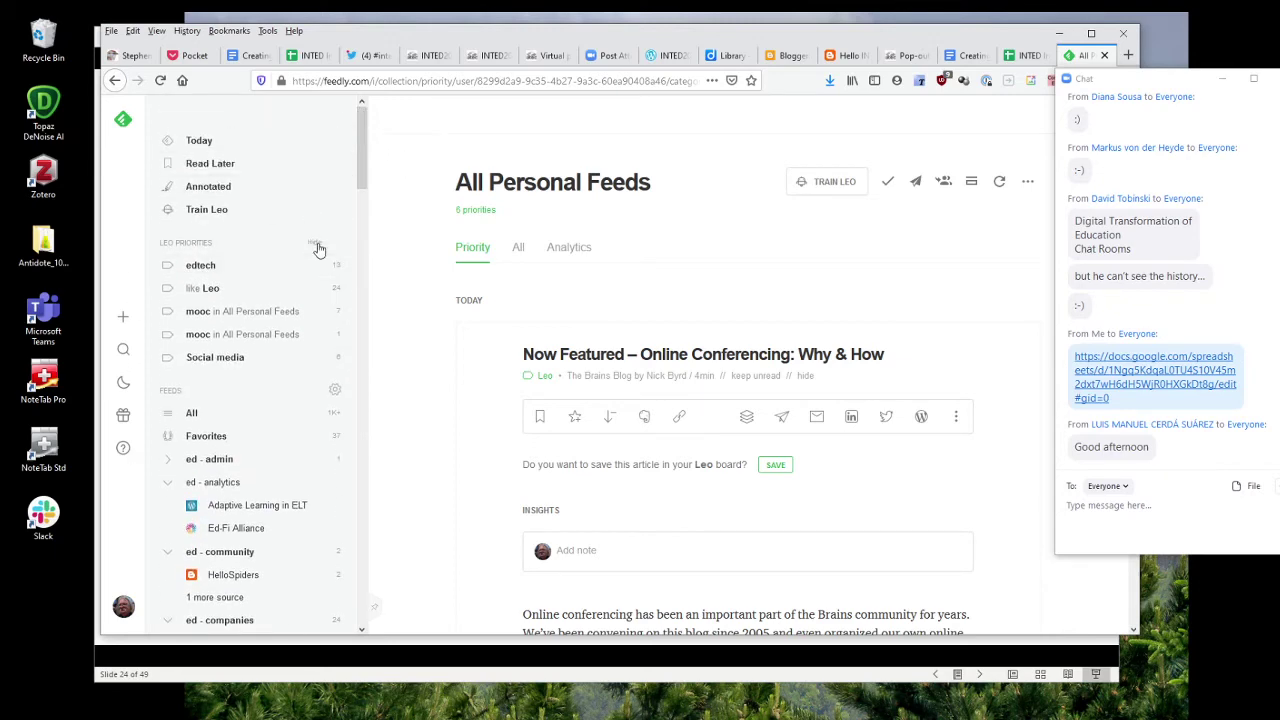
drag(362, 186, 350, 652)
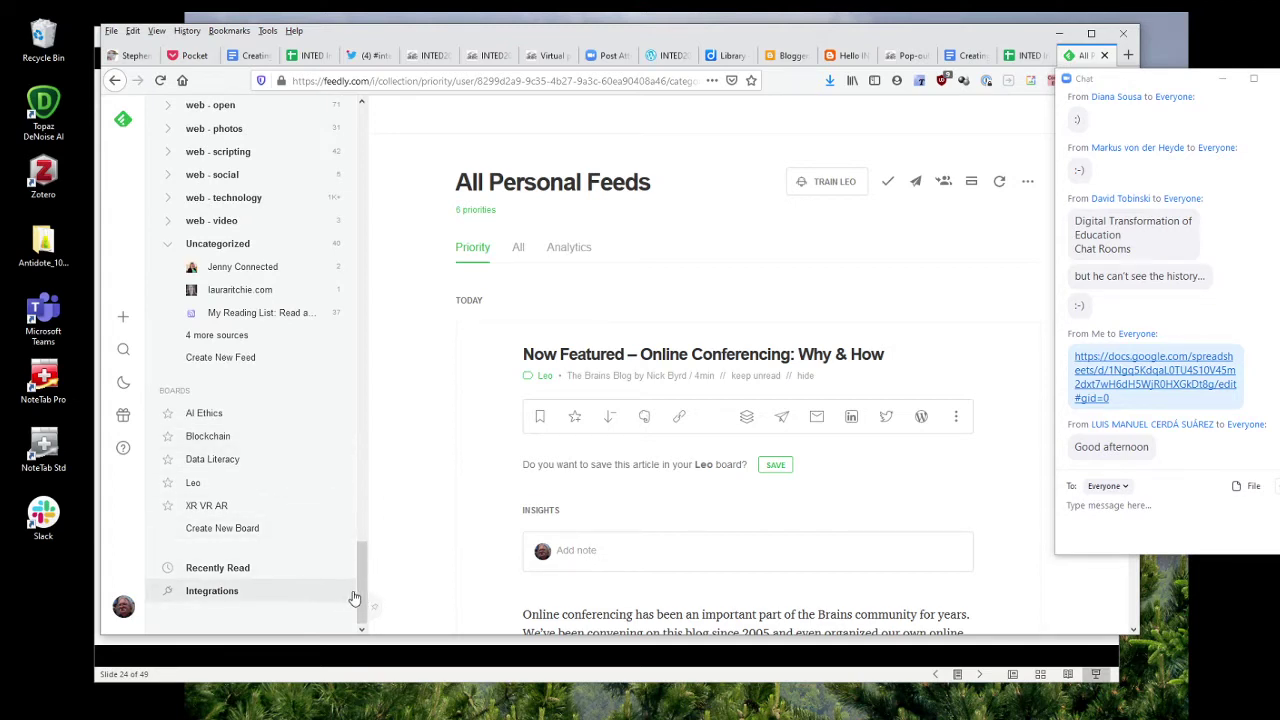
drag(360, 598, 394, 100)
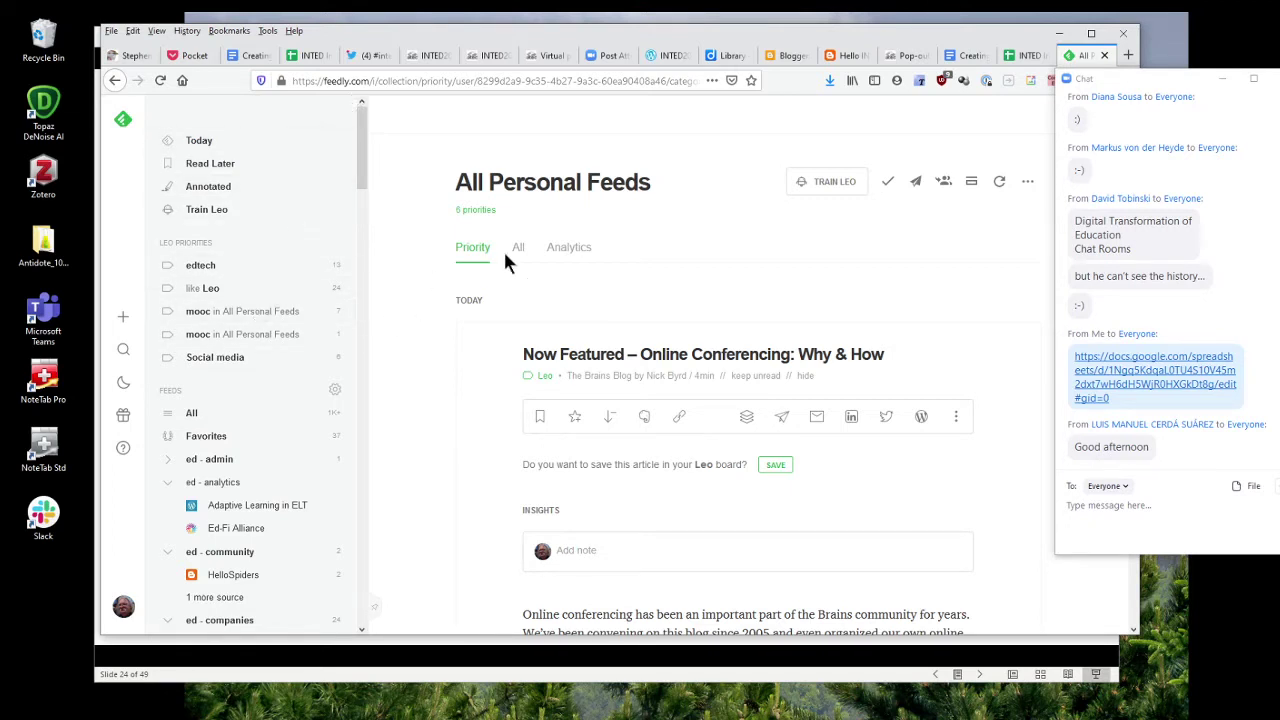
click(124, 320)
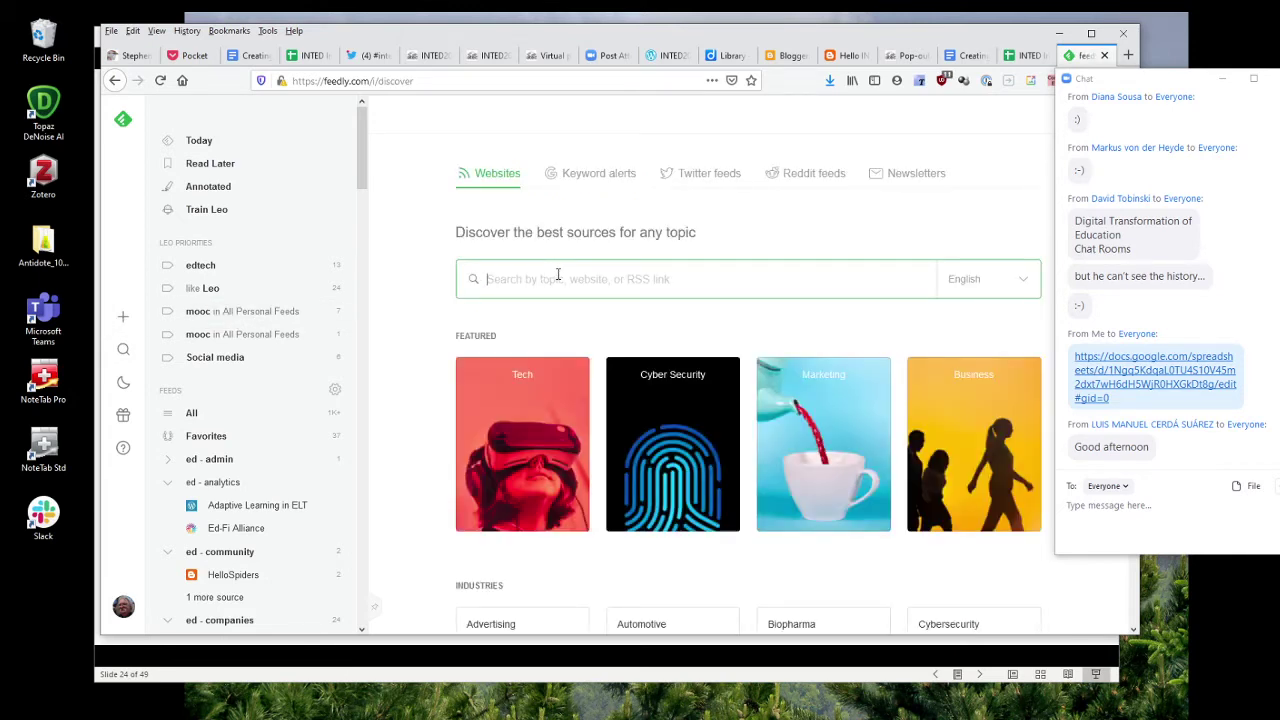
text(https://www.virtualscience.it)
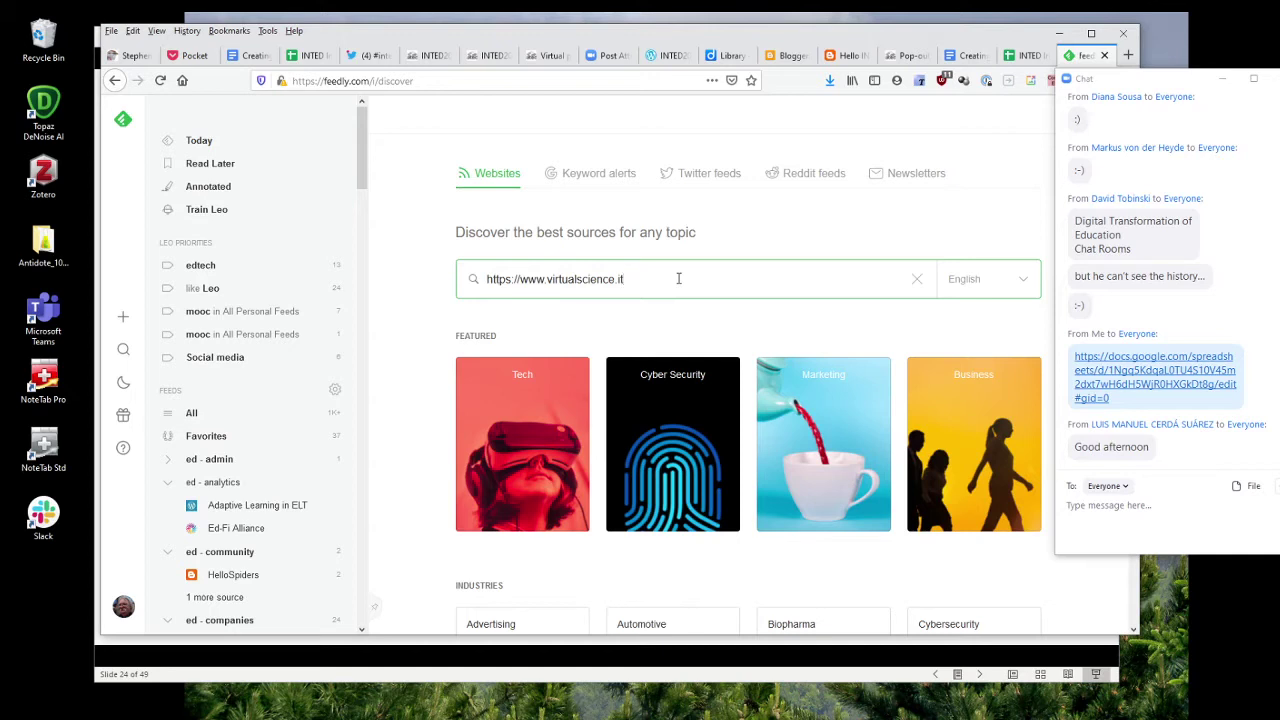
key(Return)
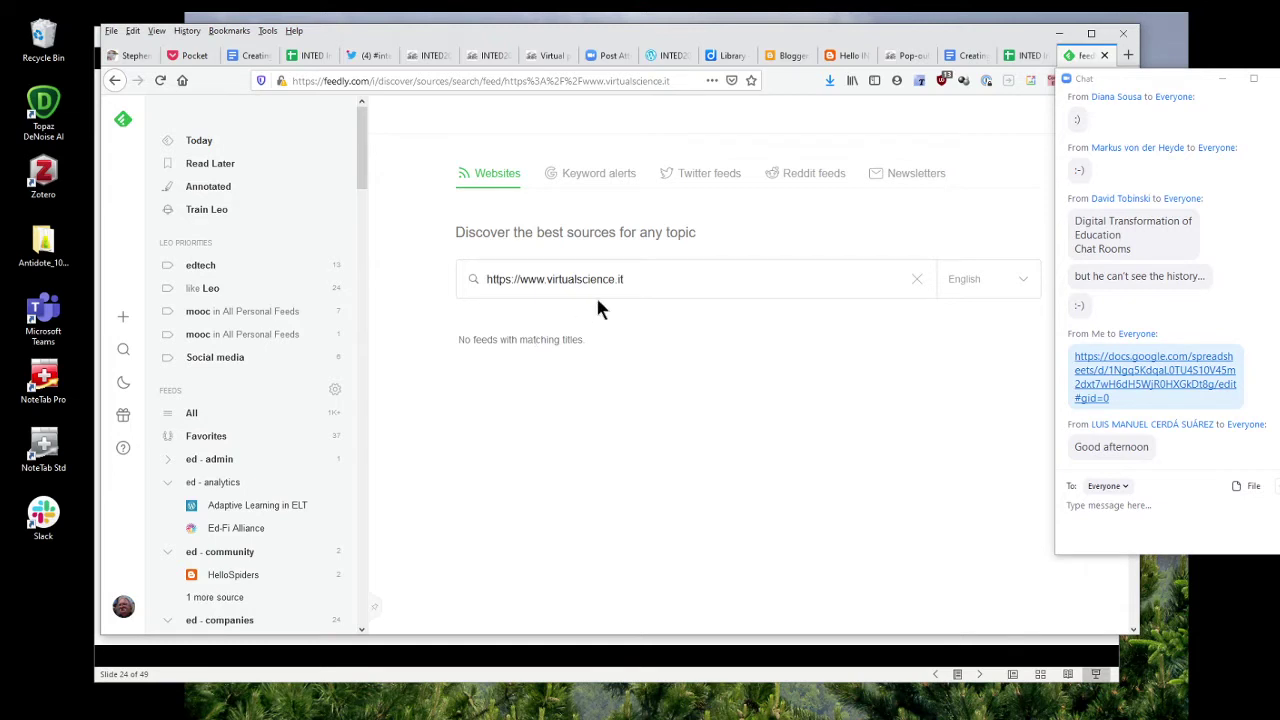
Copy the virtualscience.it address and paste it into a new browser tab's search box.
drag(629, 279, 484, 279)
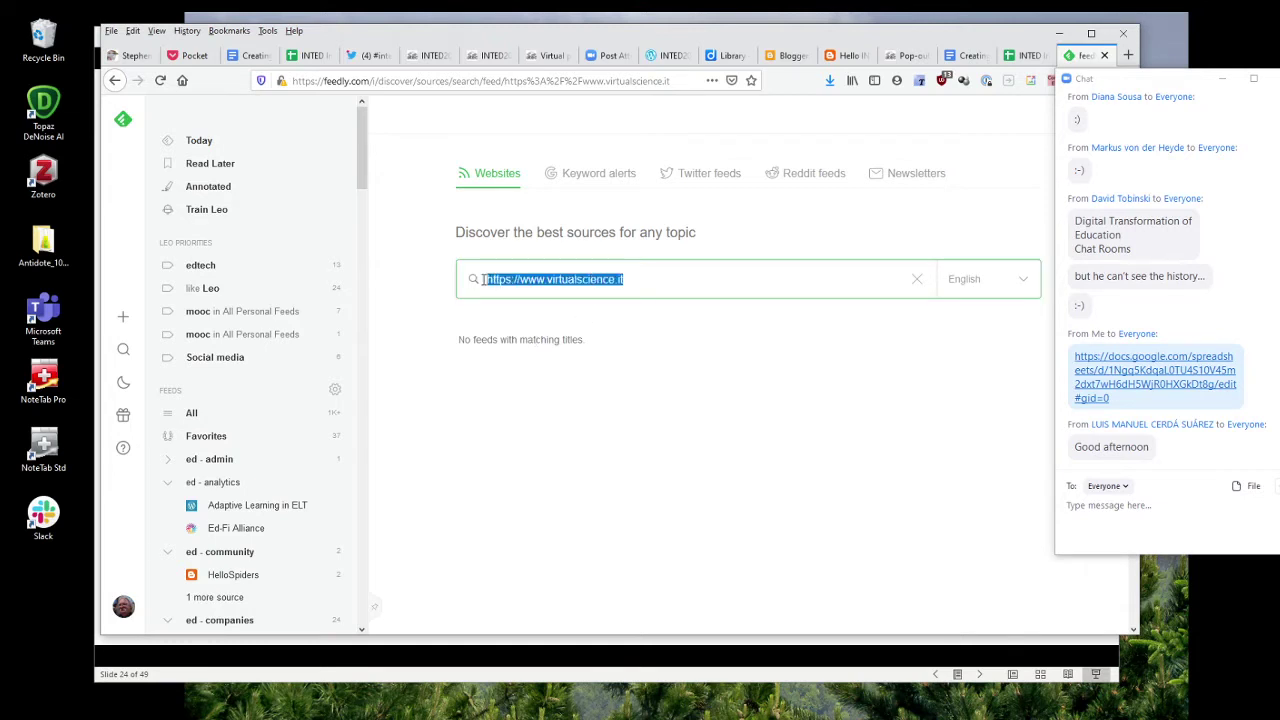
right_click(516, 281)
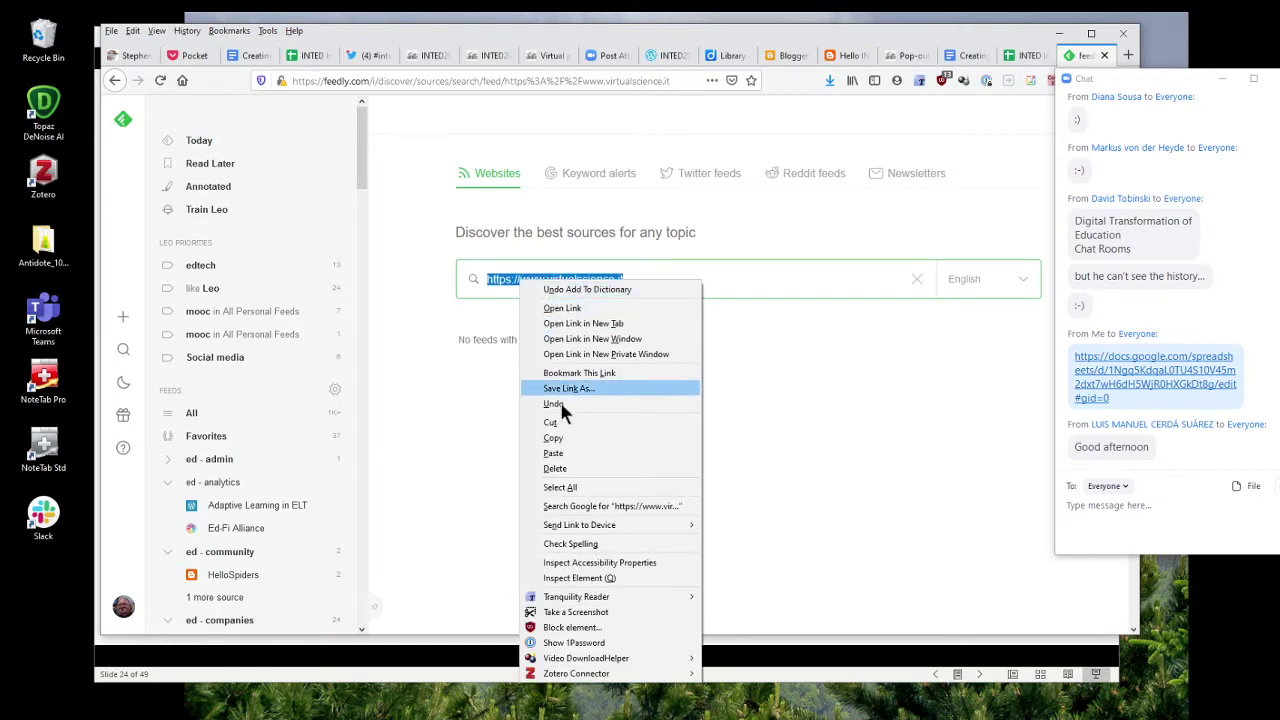
click(553, 438)
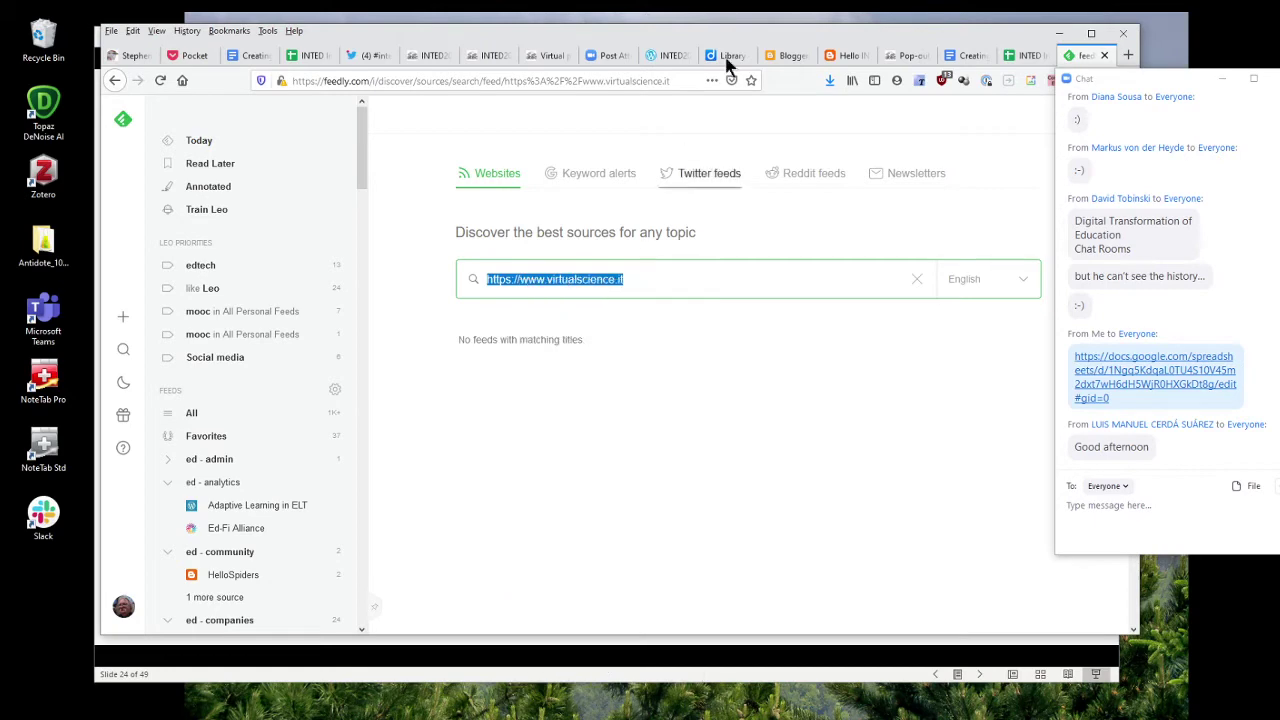
click(1128, 56)
click(563, 157)
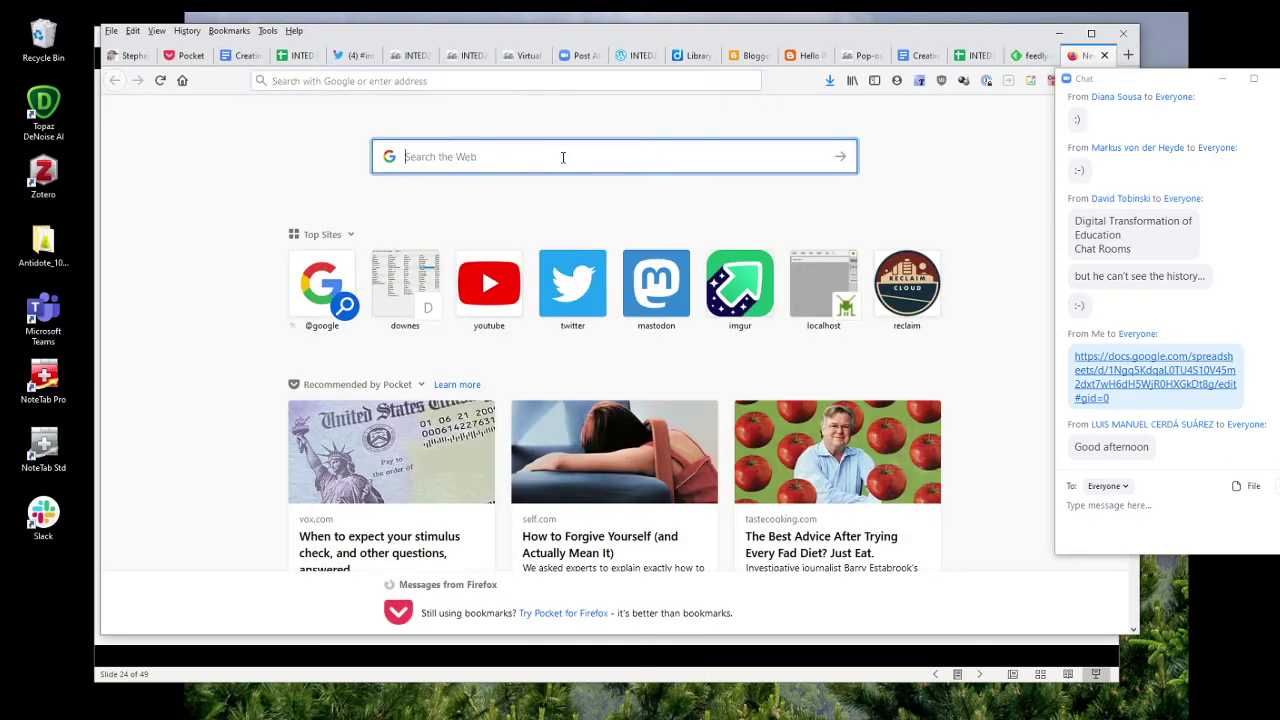
right_click(563, 157)
click(599, 237)
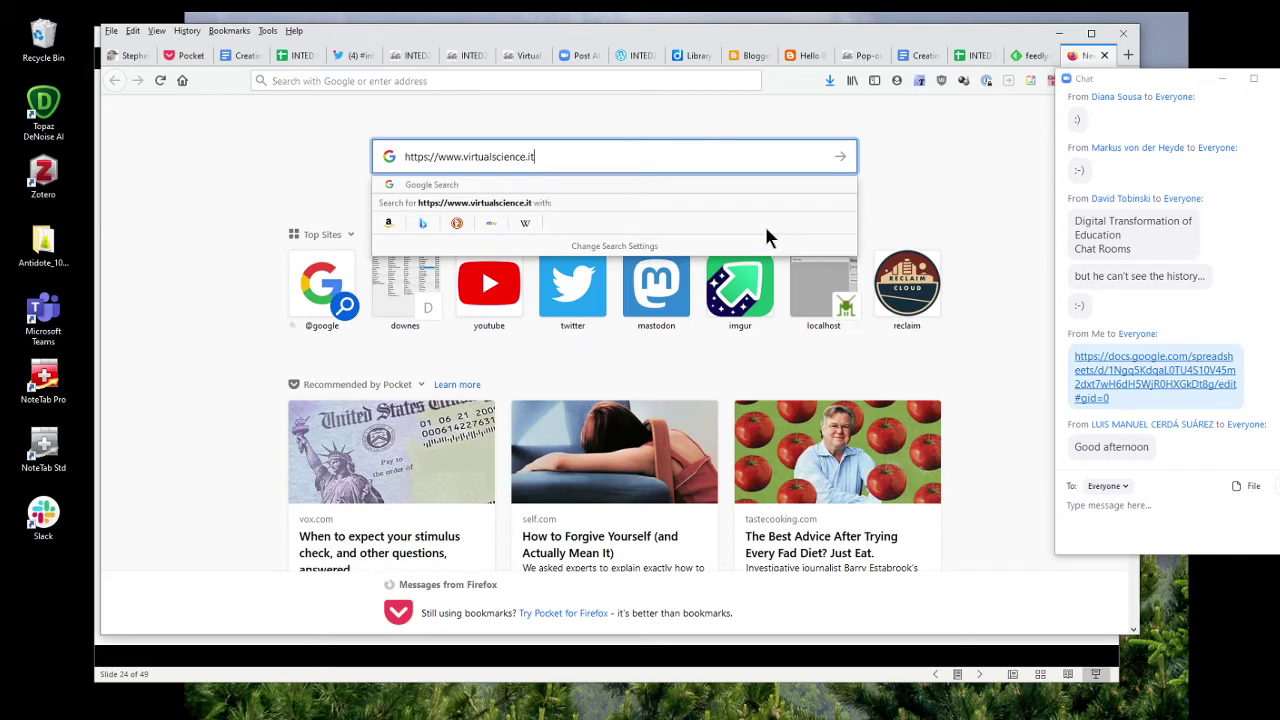
Load virtualscience.it from the address bar and scroll through its Techland homepage.
click(589, 81)
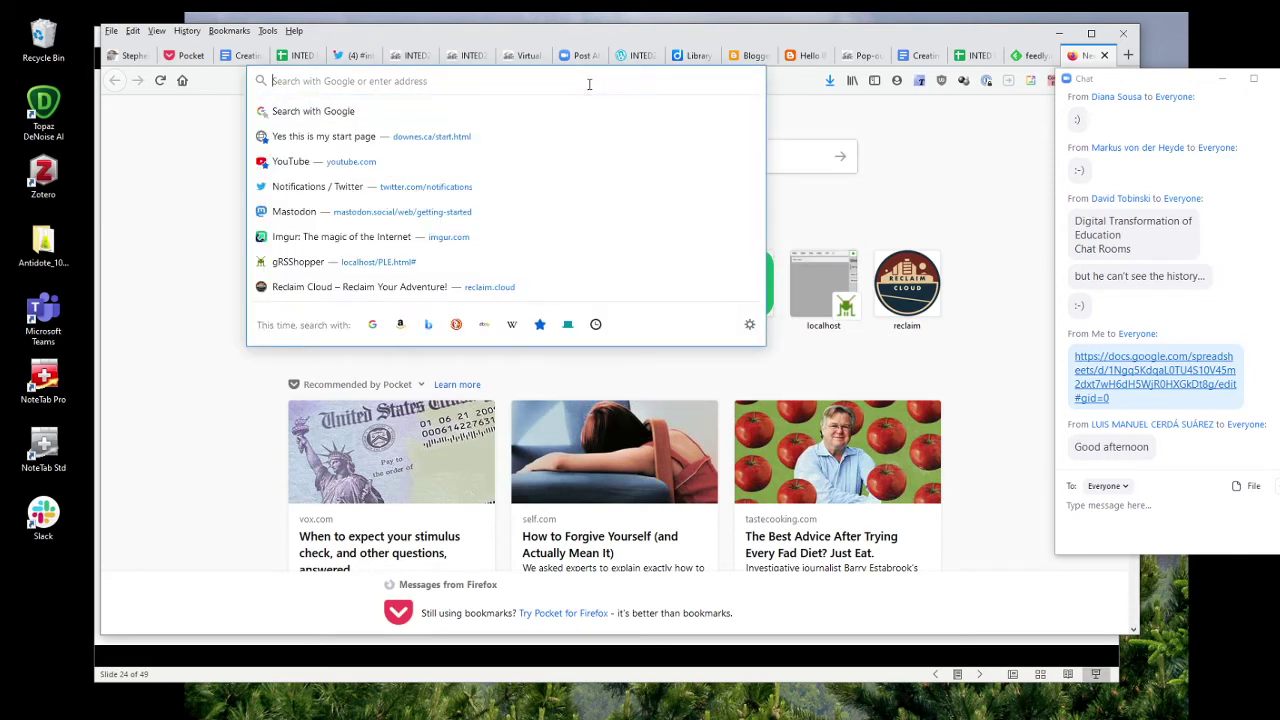
key(ctrl+v)
key(Return)
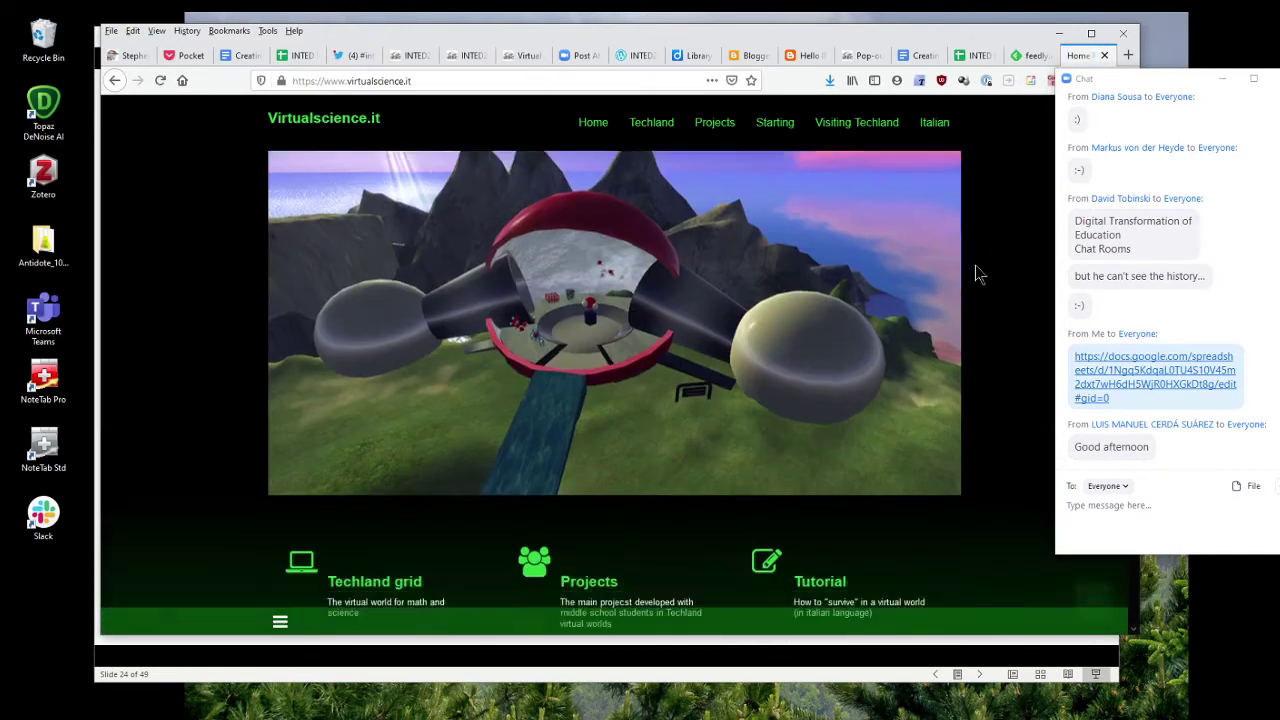
scroll(974, 268, down, 3)
scroll(976, 272, down, 5)
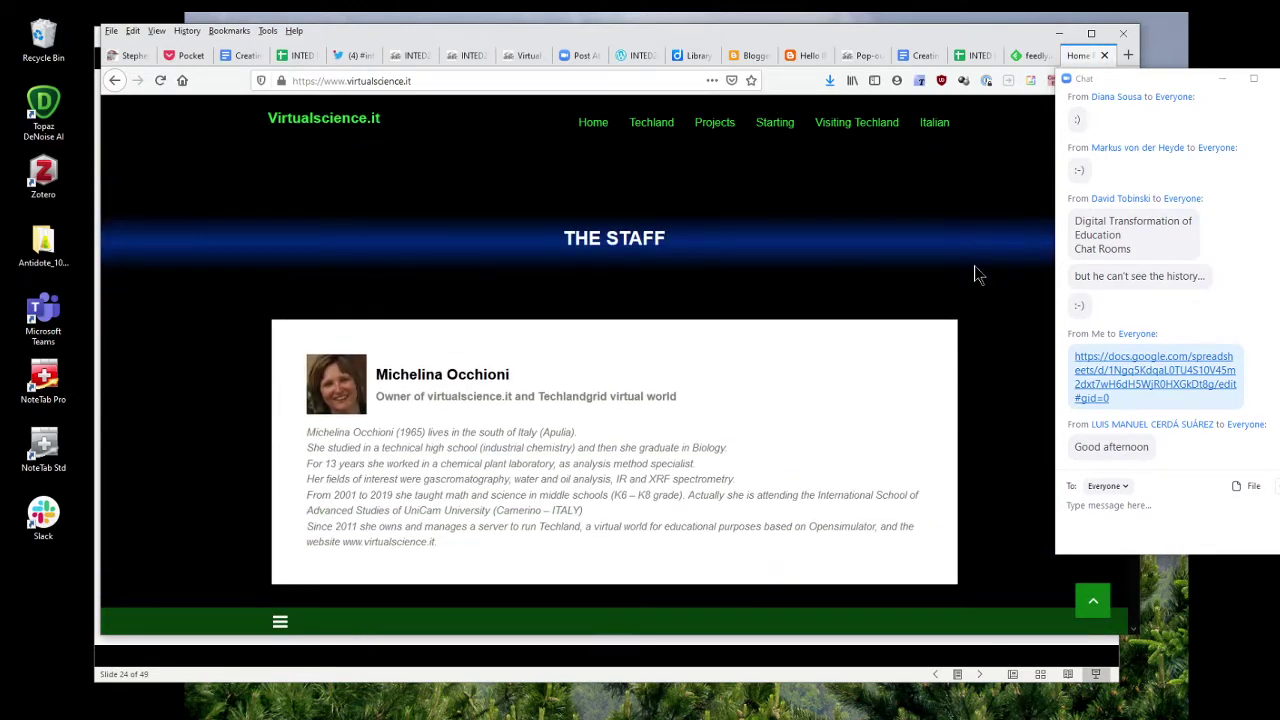
scroll(976, 272, up, 4)
scroll(974, 265, up, 5)
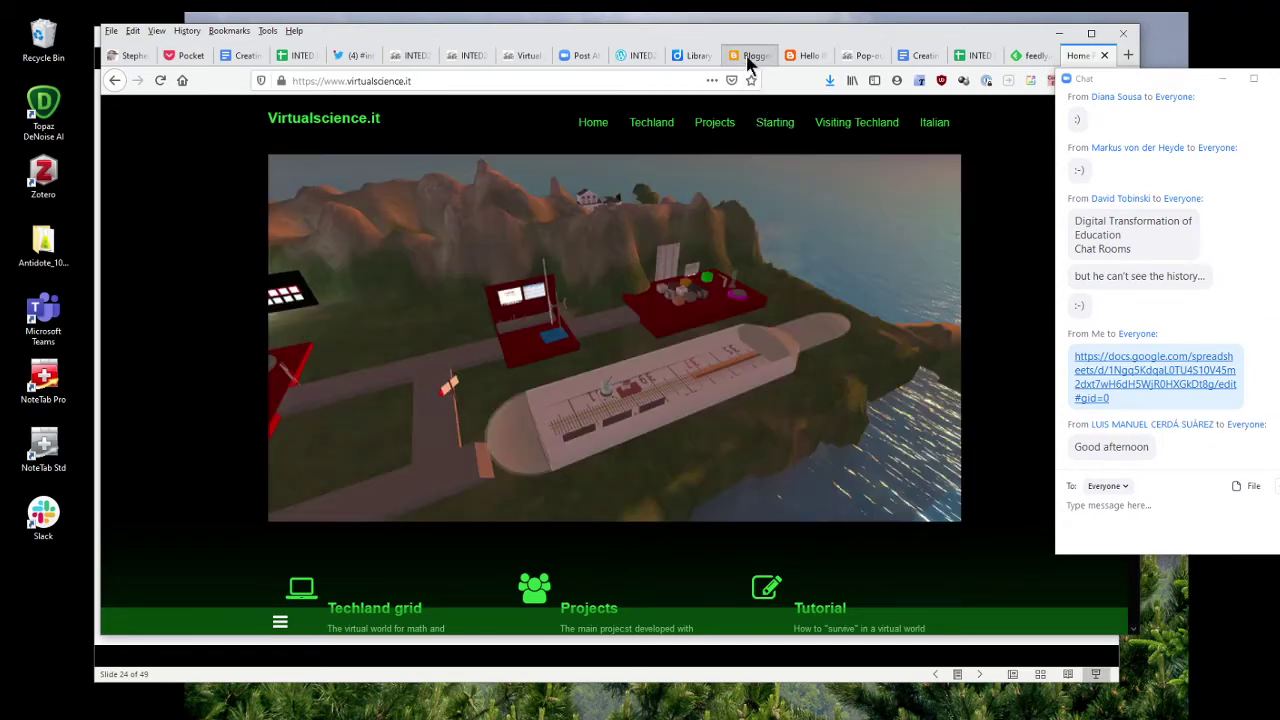
Go to the Hello INTED2021 post and select letsmakesomeartdammit.blogspot.com in the address bar.
click(748, 57)
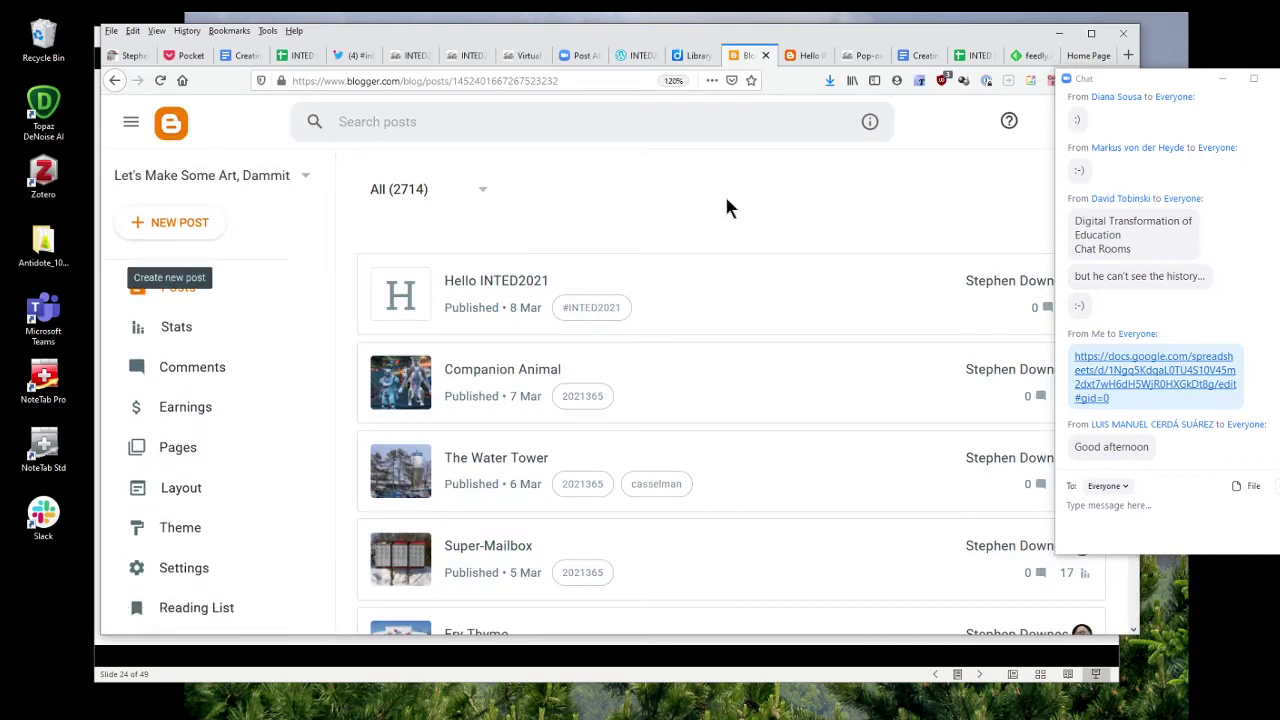
click(805, 56)
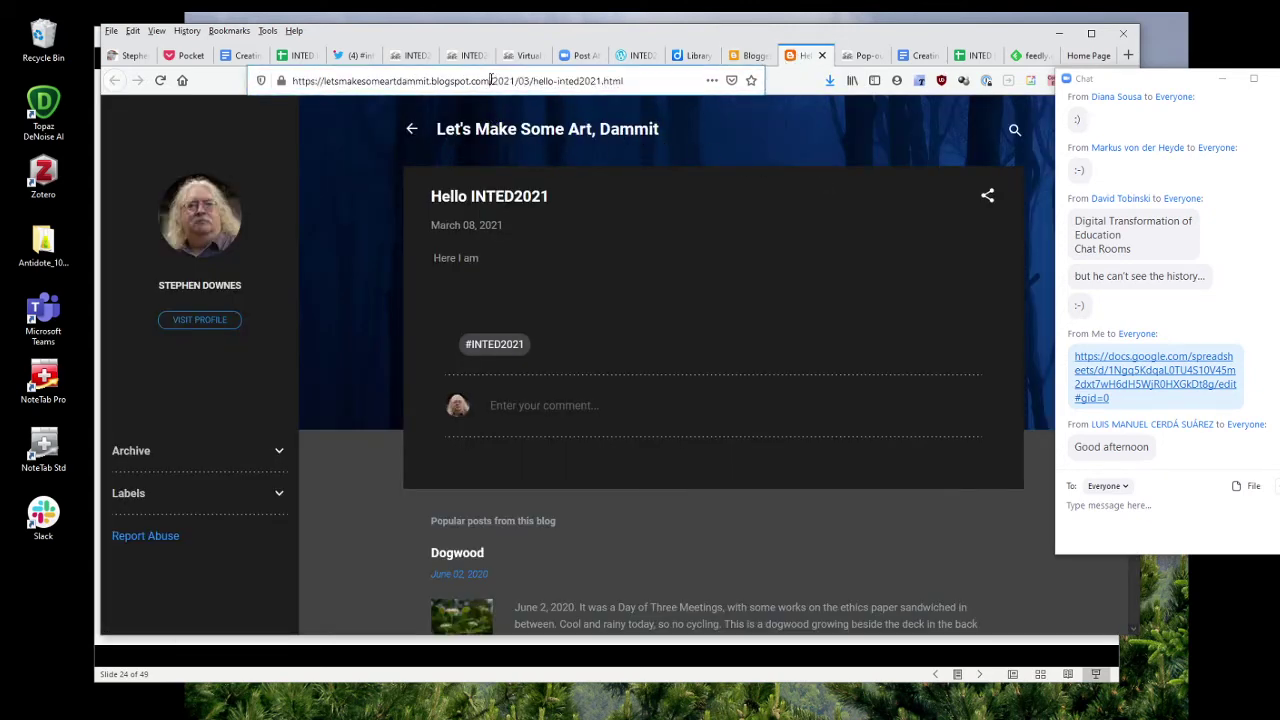
drag(492, 80, 291, 80)
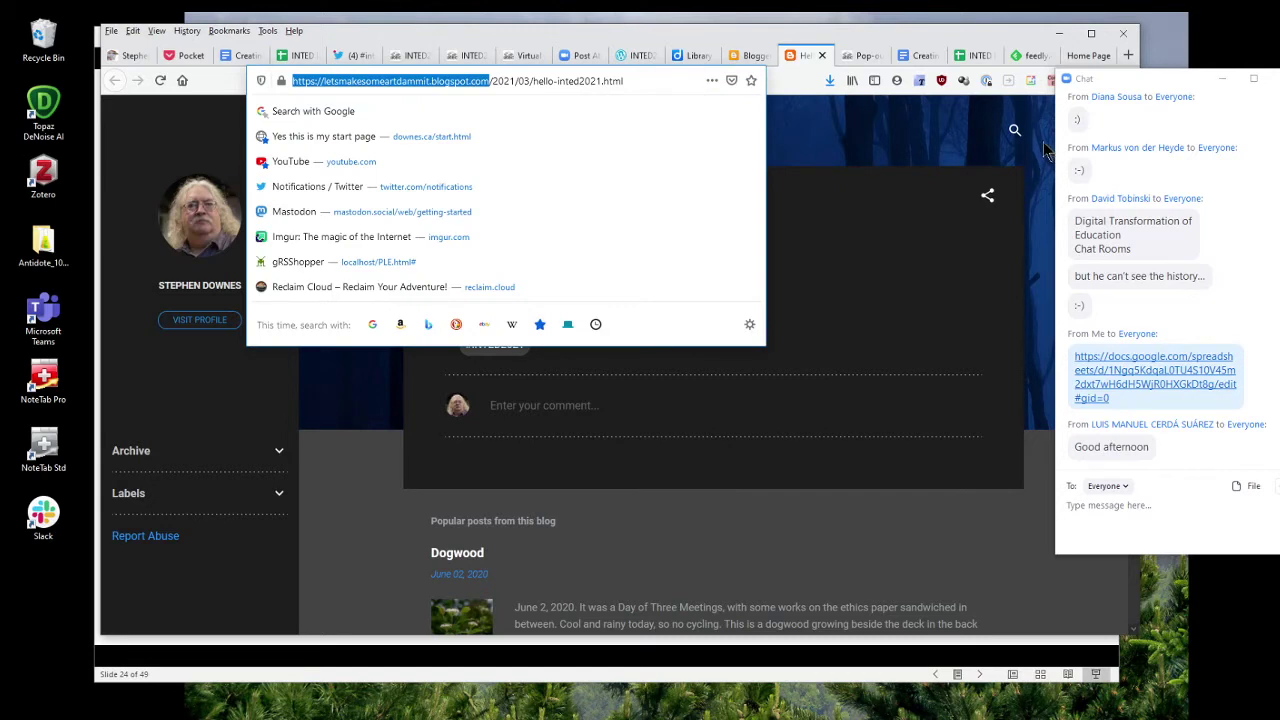
Search Feedly for the letsmakesomeartdammit.blogspot.com address and follow Let's Make Some Art, Dammit.
click(1030, 56)
drag(683, 281, 335, 272)
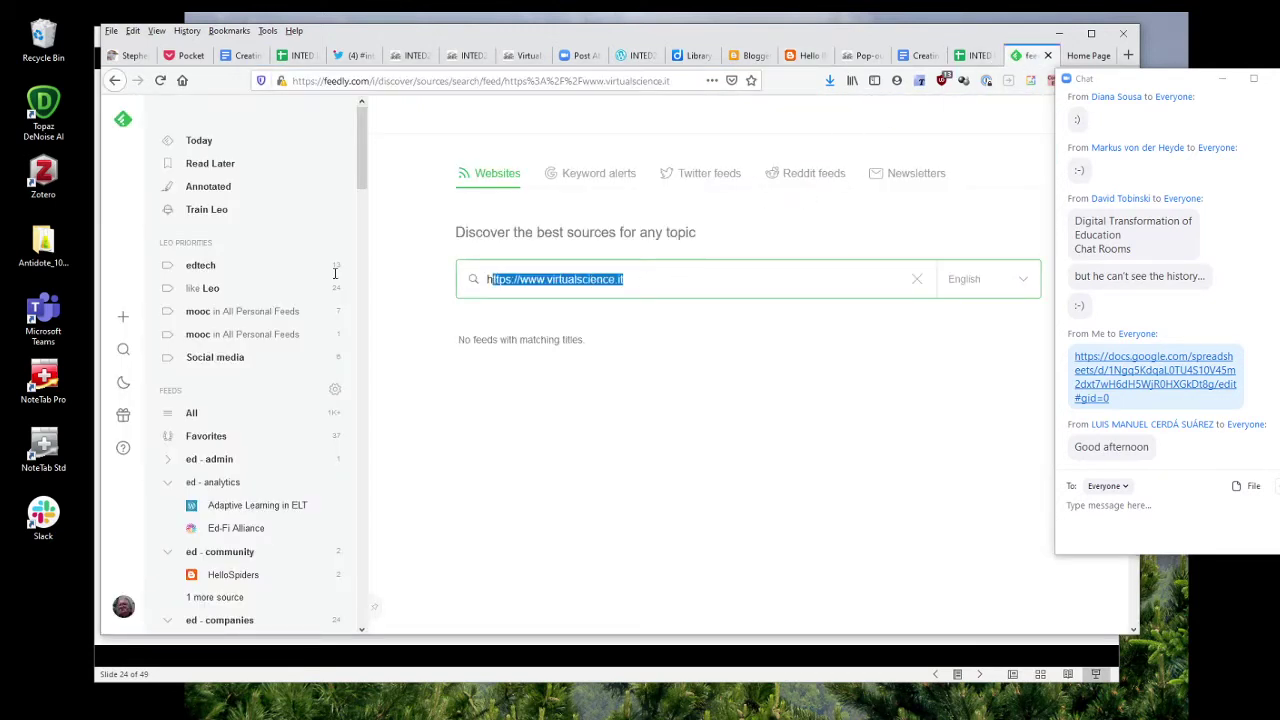
key(ctrl+v)
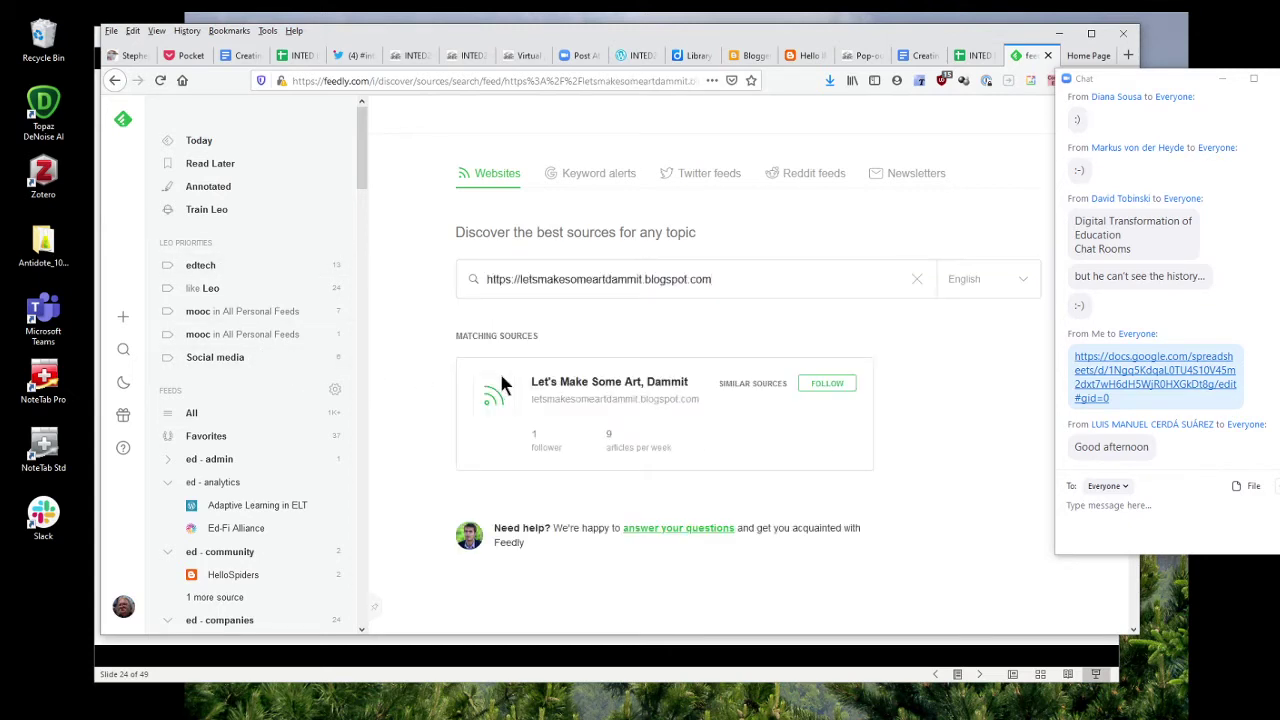
mouse_move(534, 380)
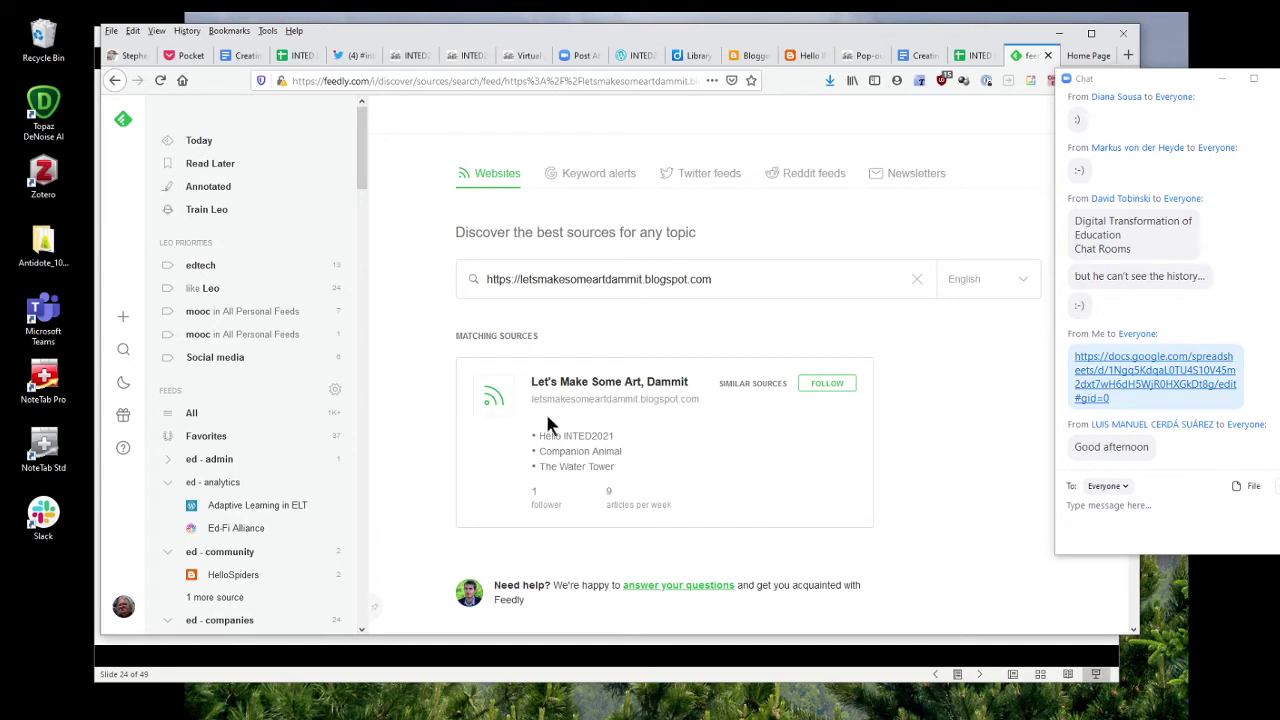
click(827, 385)
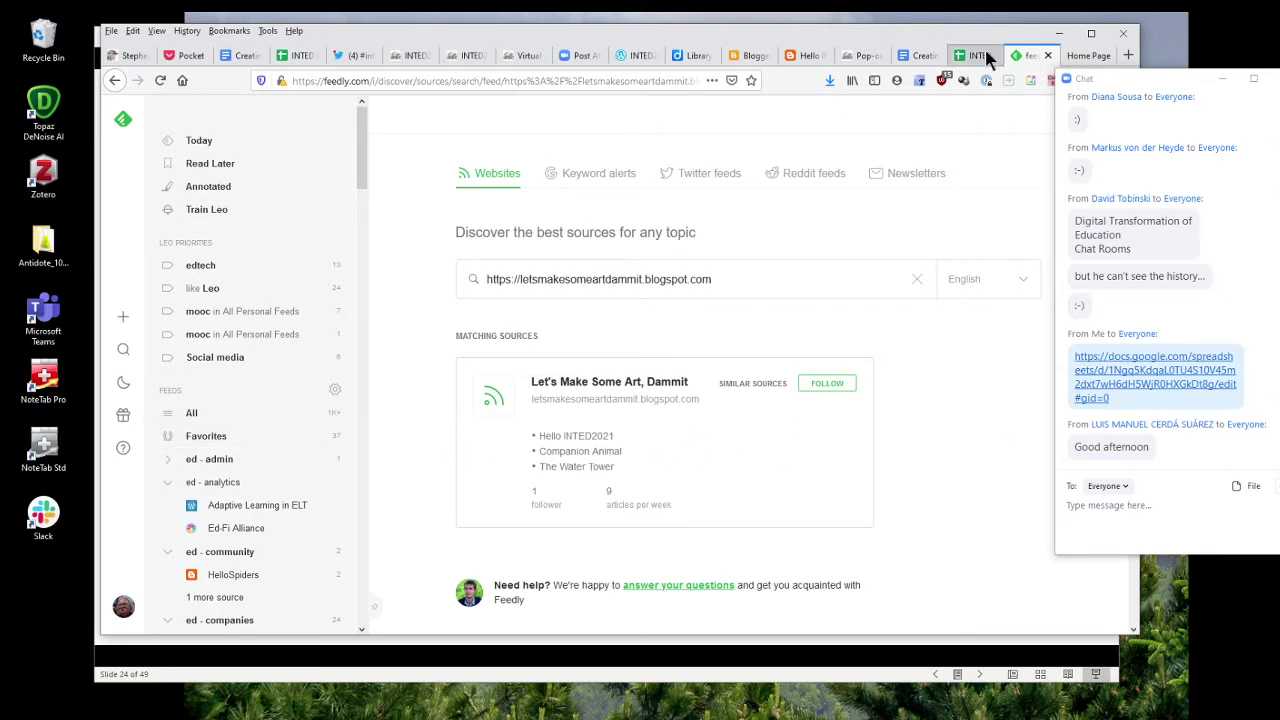
Glance at the Blogger, Hello INTED2021 and virtualscience.it tabs, then return to the INTED sheet.
click(745, 55)
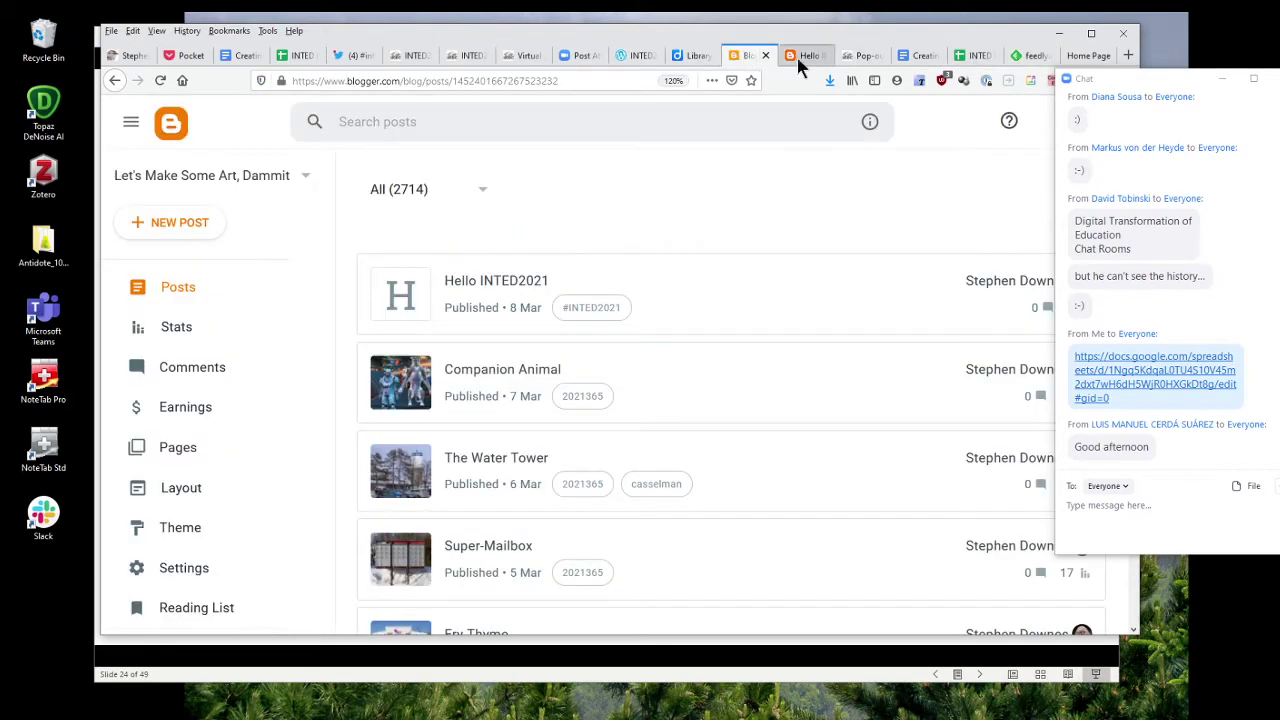
click(796, 58)
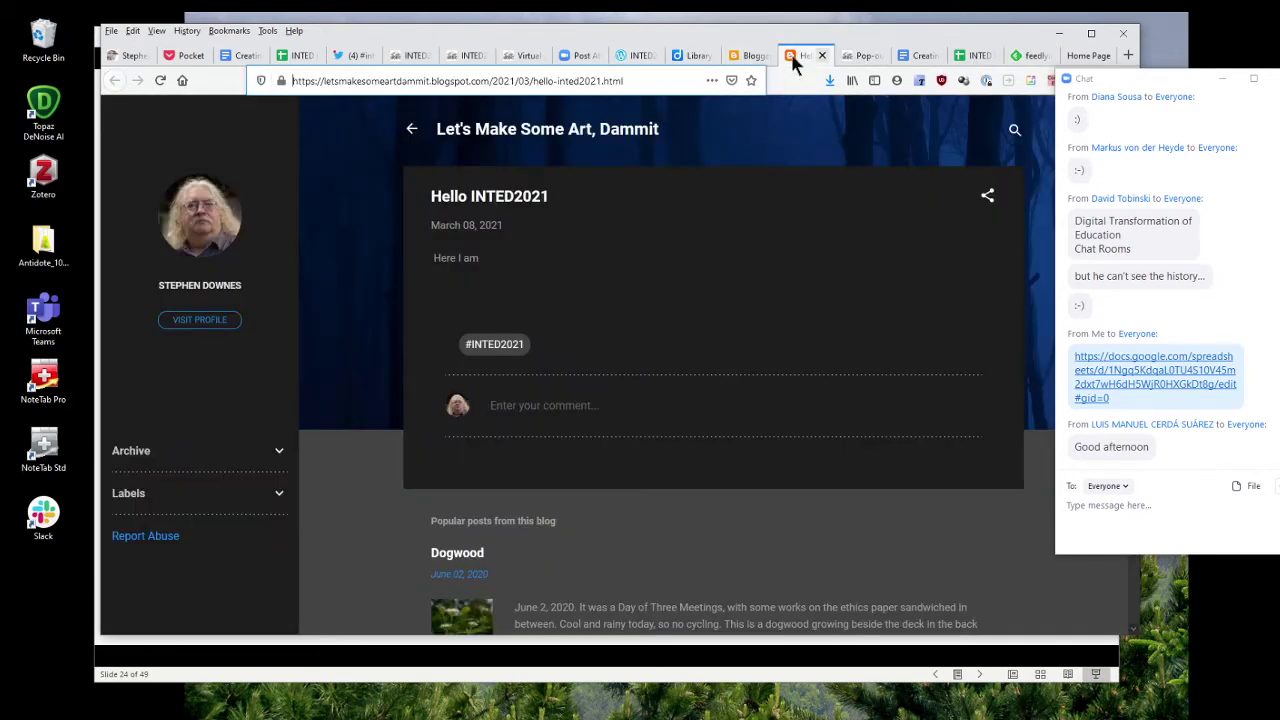
click(1093, 57)
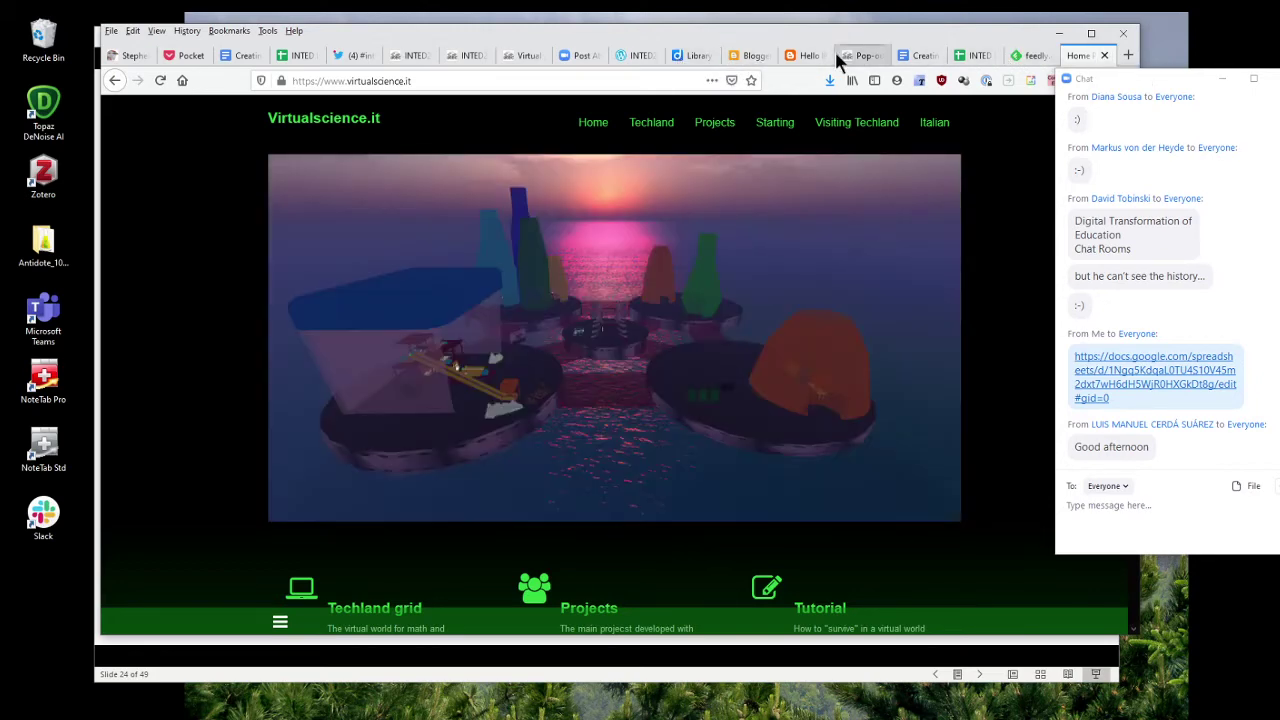
click(968, 55)
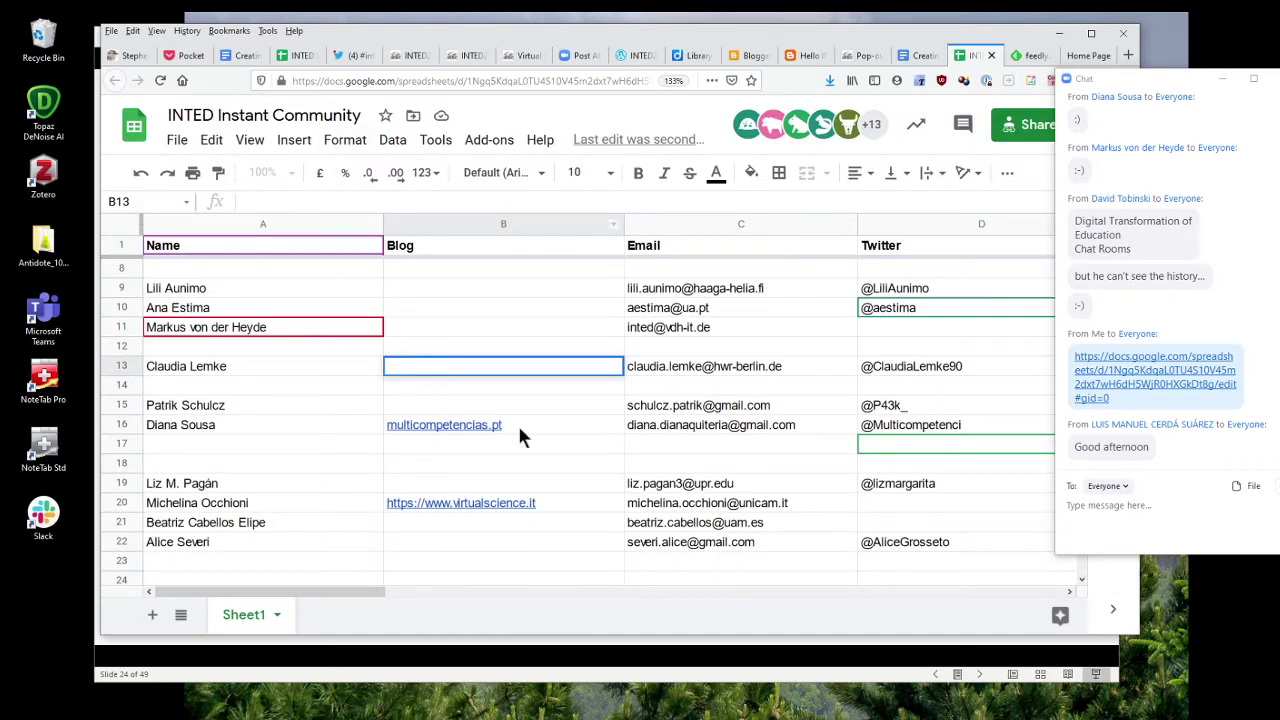
Copy the multicompetencias.pt URL from cell B16's formula bar, then head back toward Feedly.
scroll(516, 418, down, 1)
scroll(519, 394, up, 2)
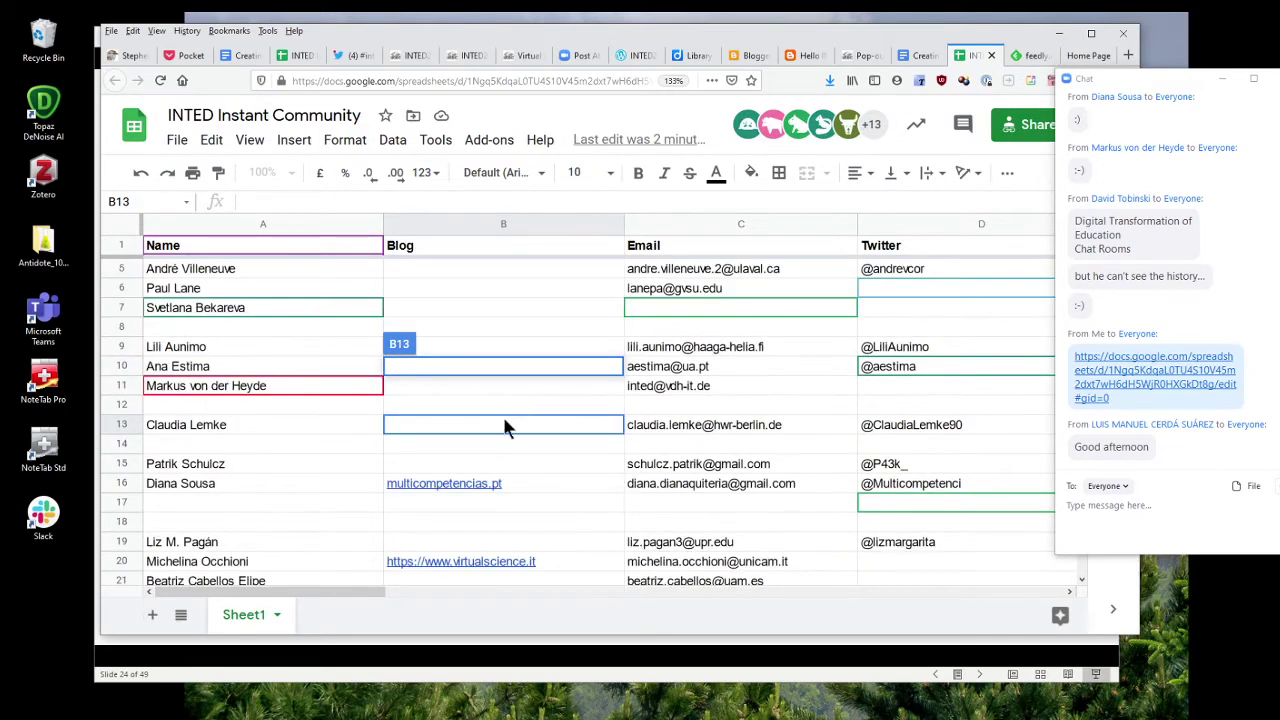
click(471, 487)
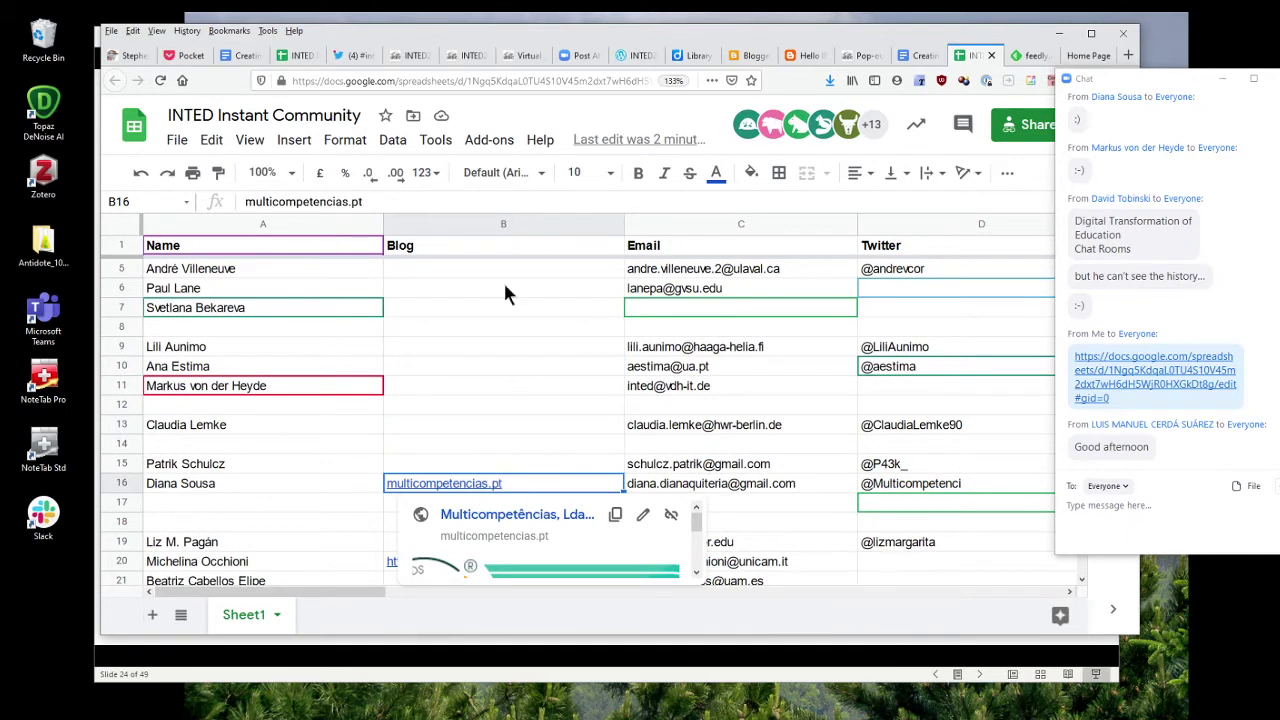
scroll(537, 513, down, 1)
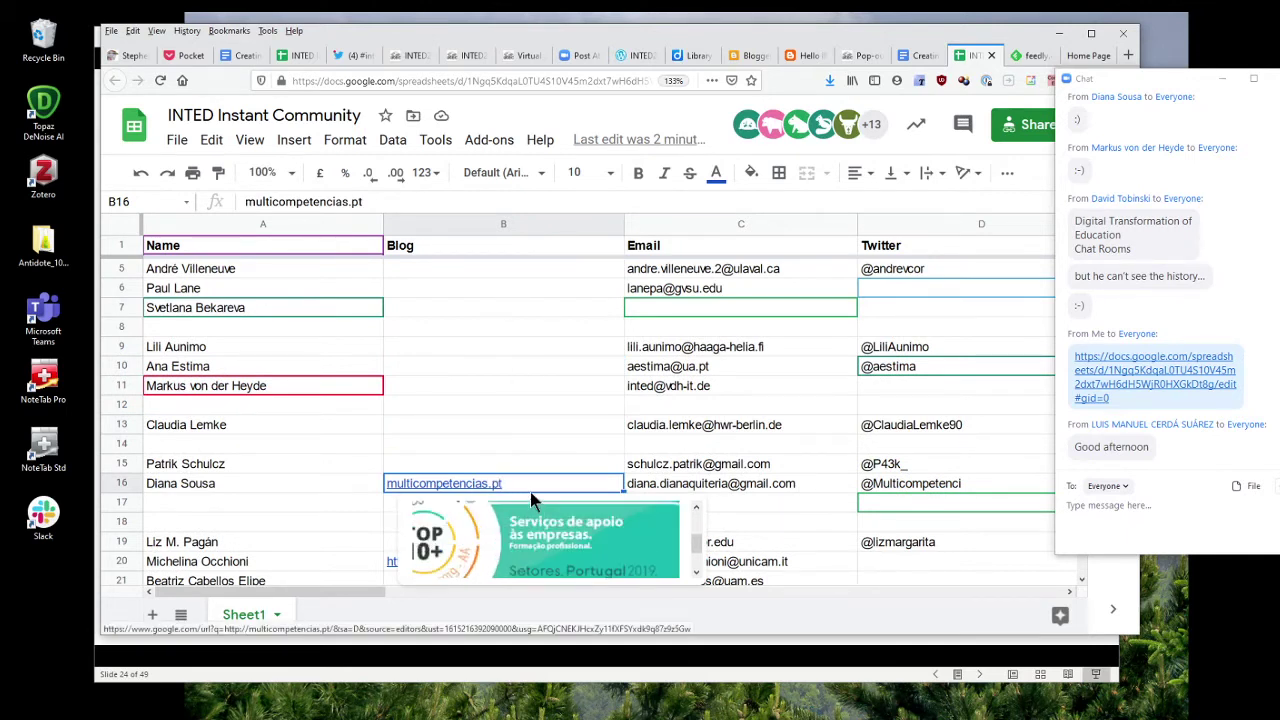
drag(364, 201, 172, 203)
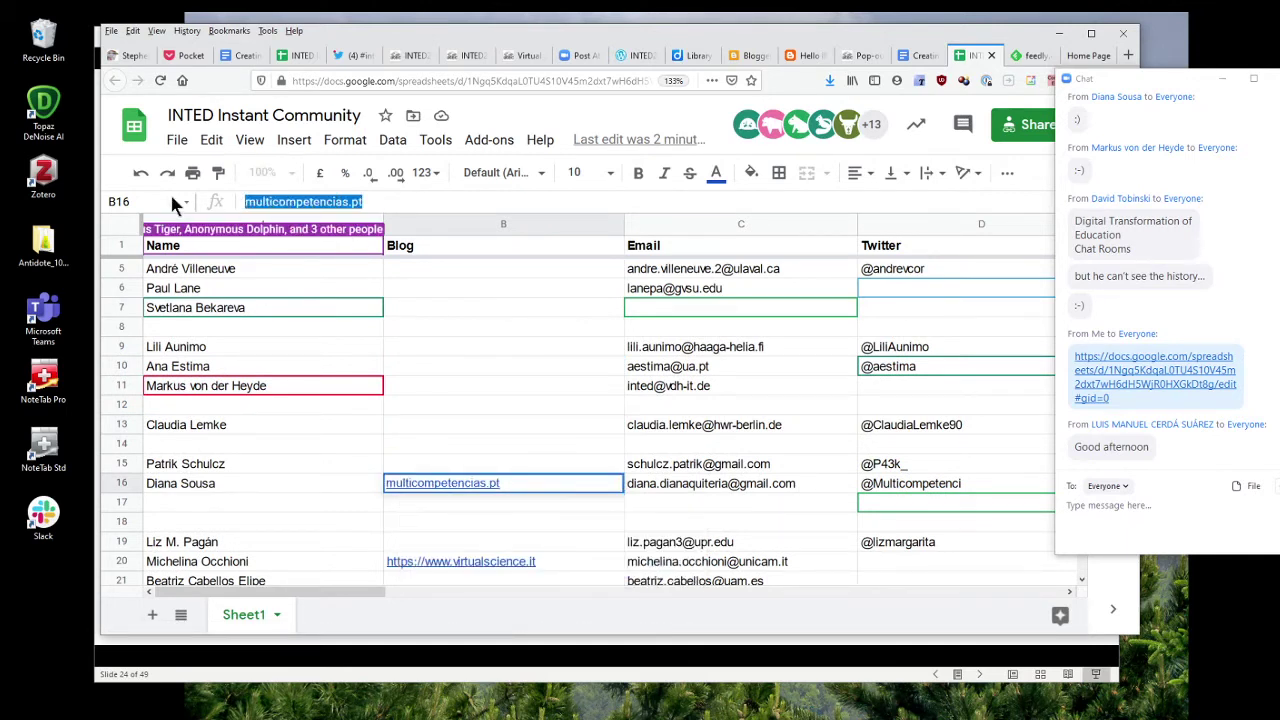
right_click(287, 204)
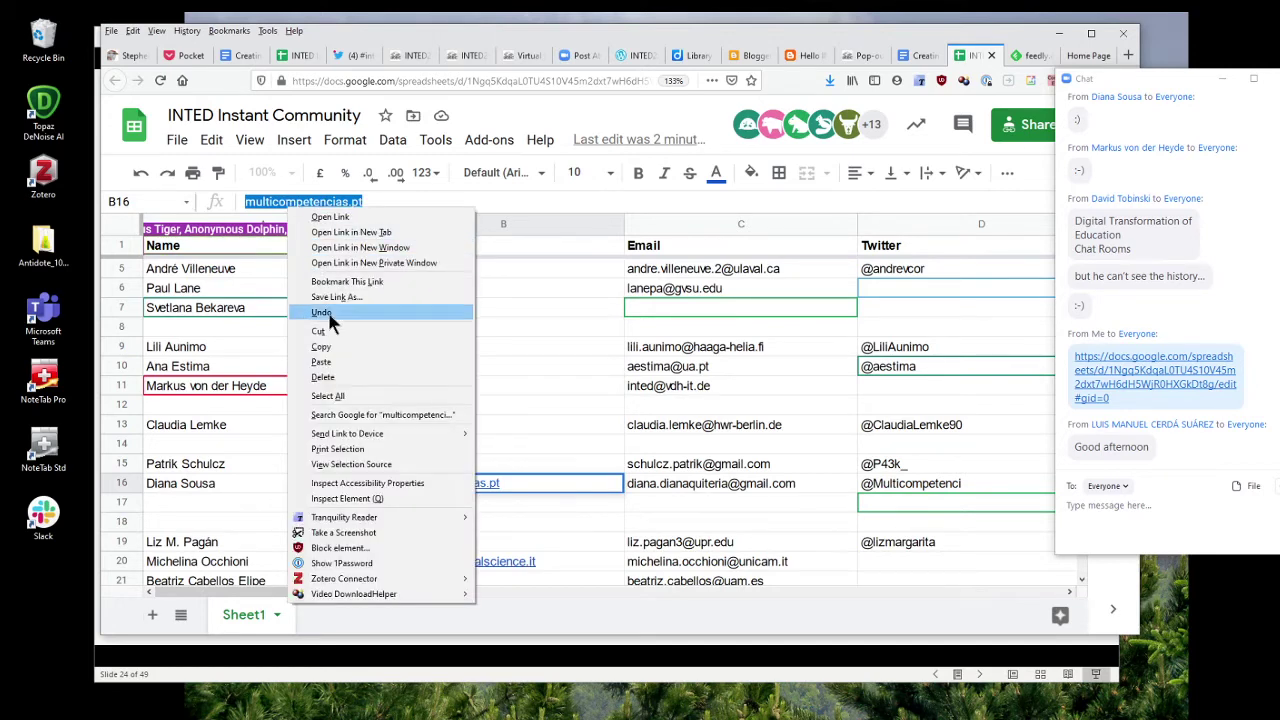
click(331, 341)
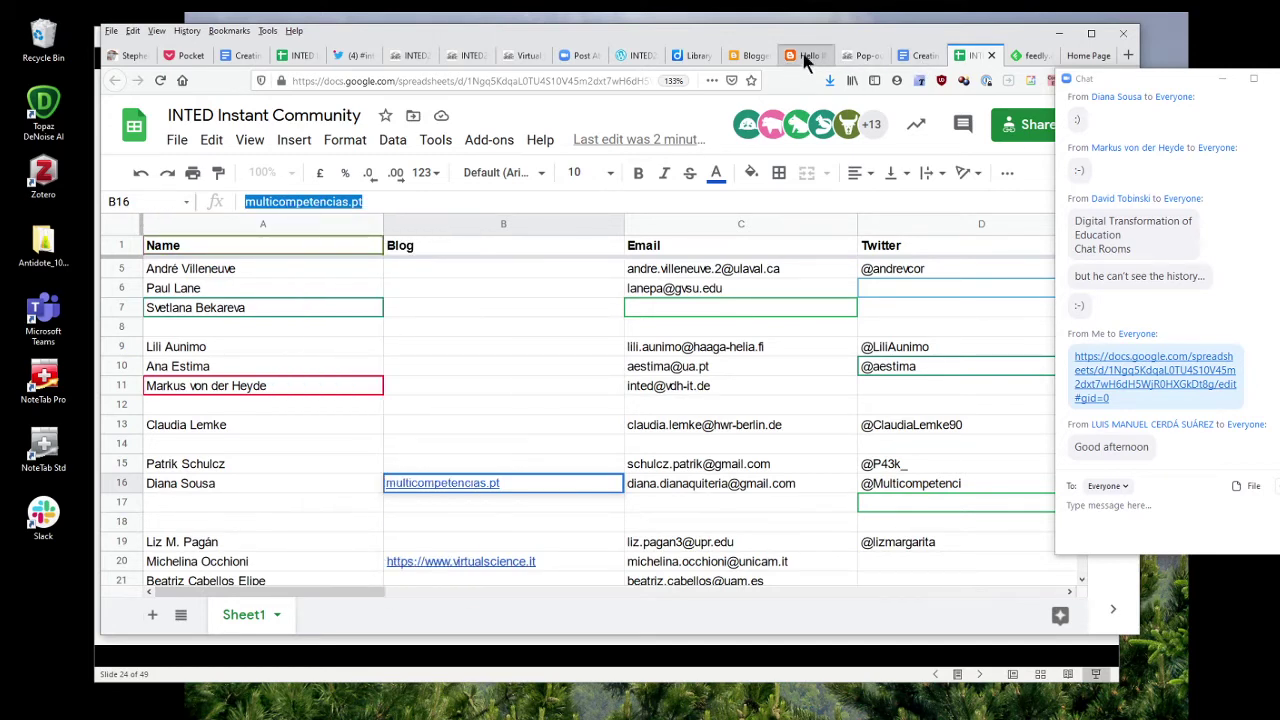
click(805, 56)
click(1028, 55)
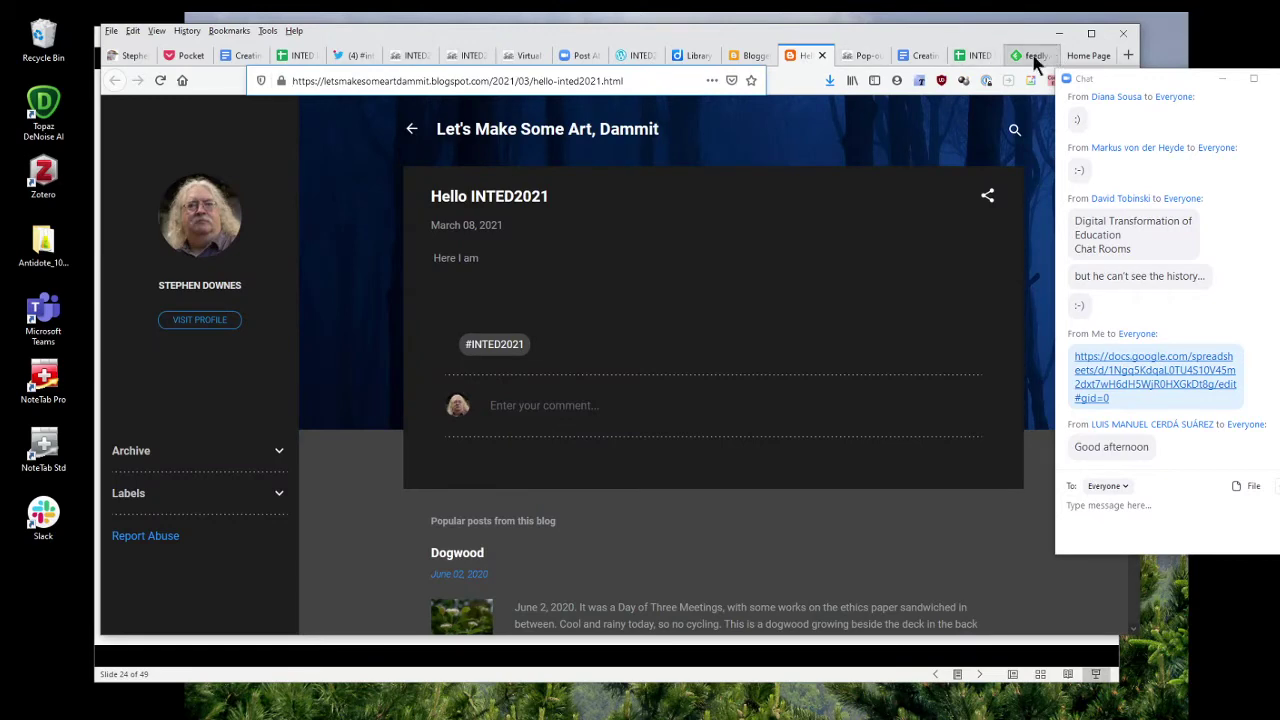
Search Feedly for multicompetencias.pt, finding two Multicompetências, Lda. sources, then select virtualscience.it's address.
click(727, 279)
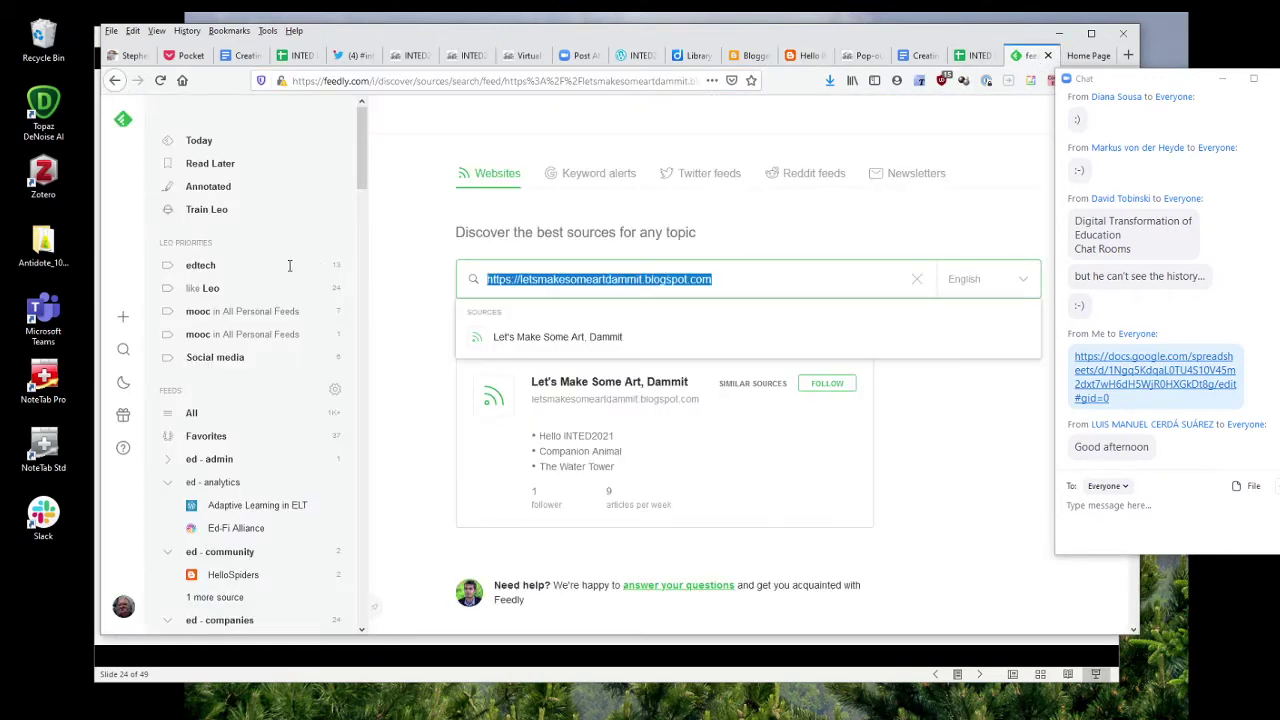
key(ctrl+v)
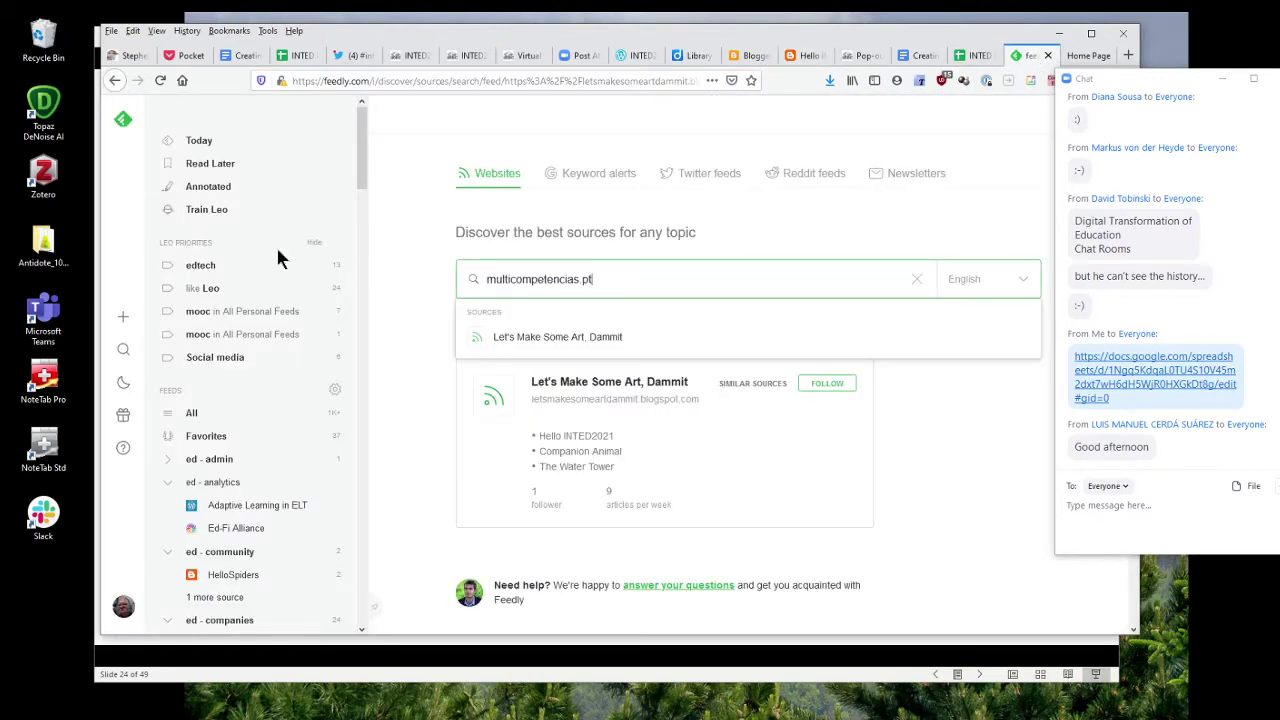
key(Return)
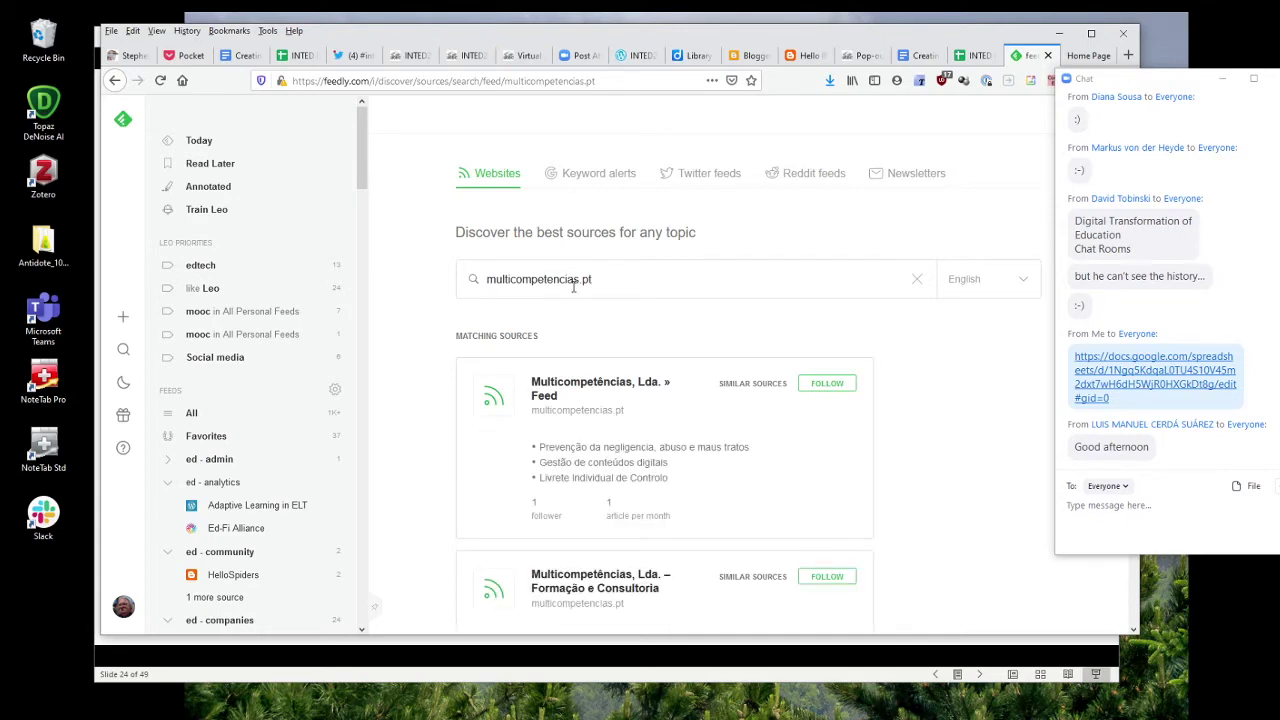
click(1085, 56)
key(ctrl+l)
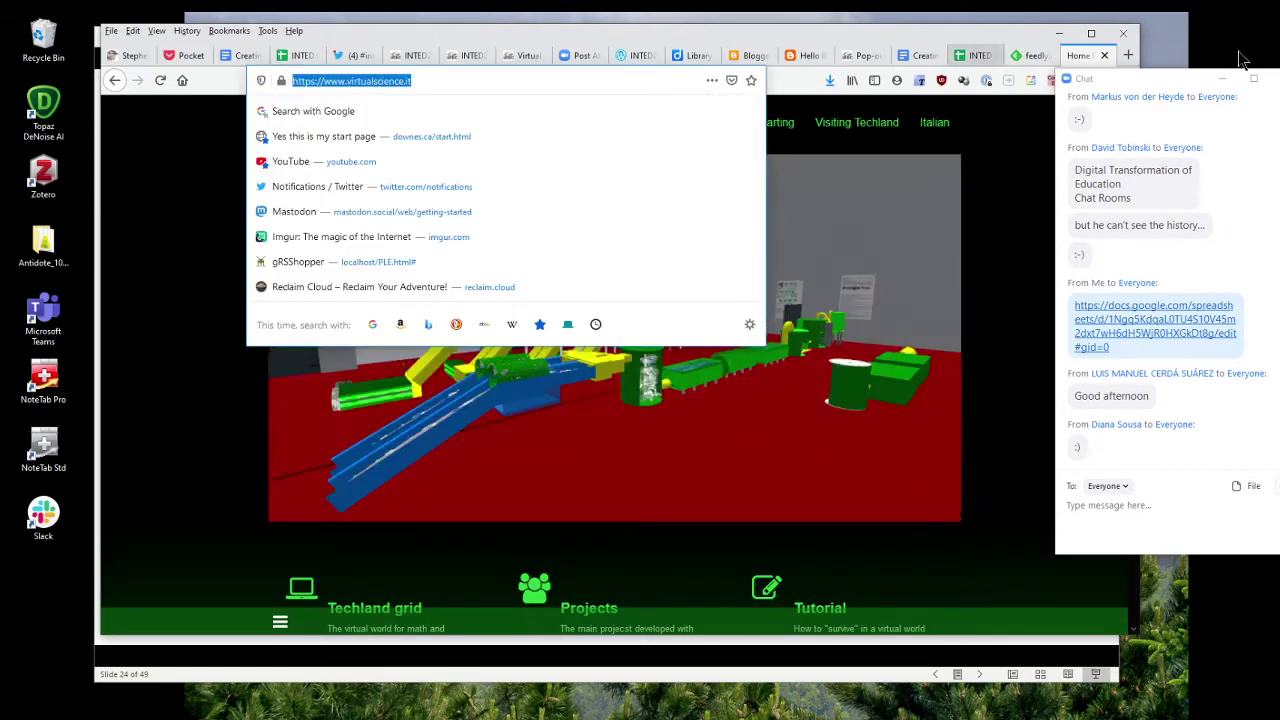
Load multicompetencias.pt and accept its cookie notice with SIM, EU CONCORDO.
key(ctrl+v)
key(Return)
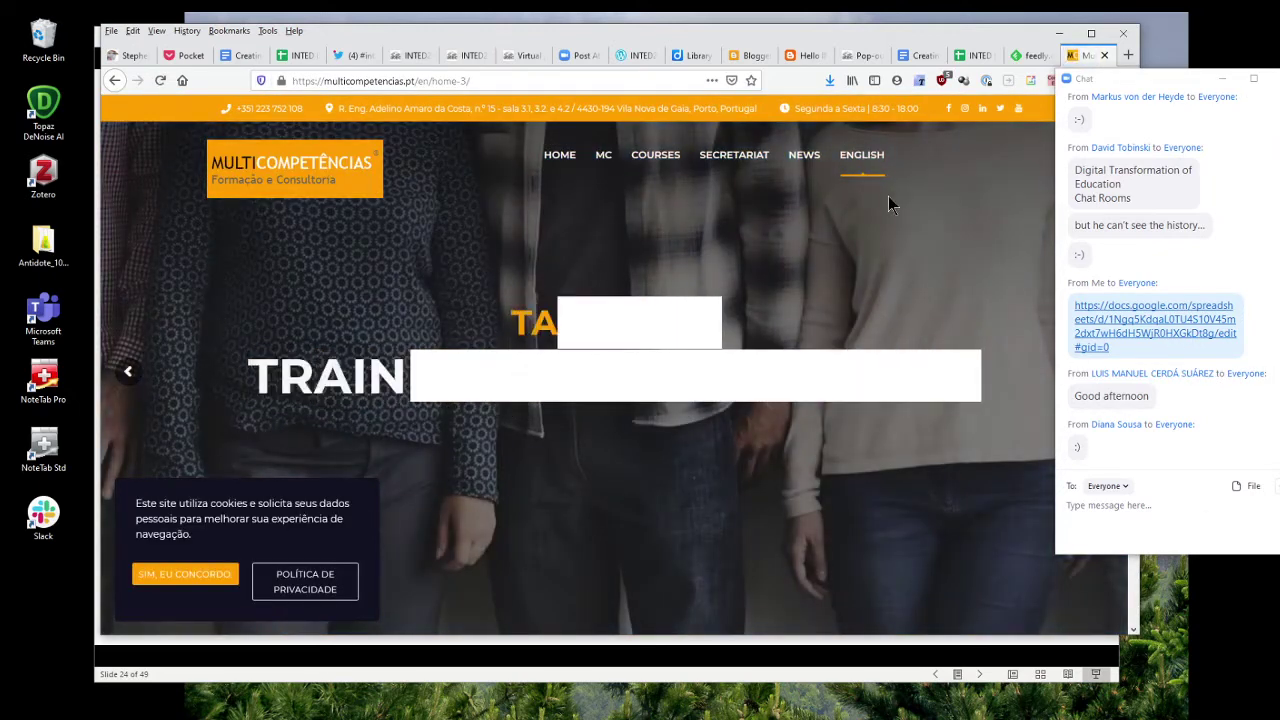
drag(1148, 78, 1155, 97)
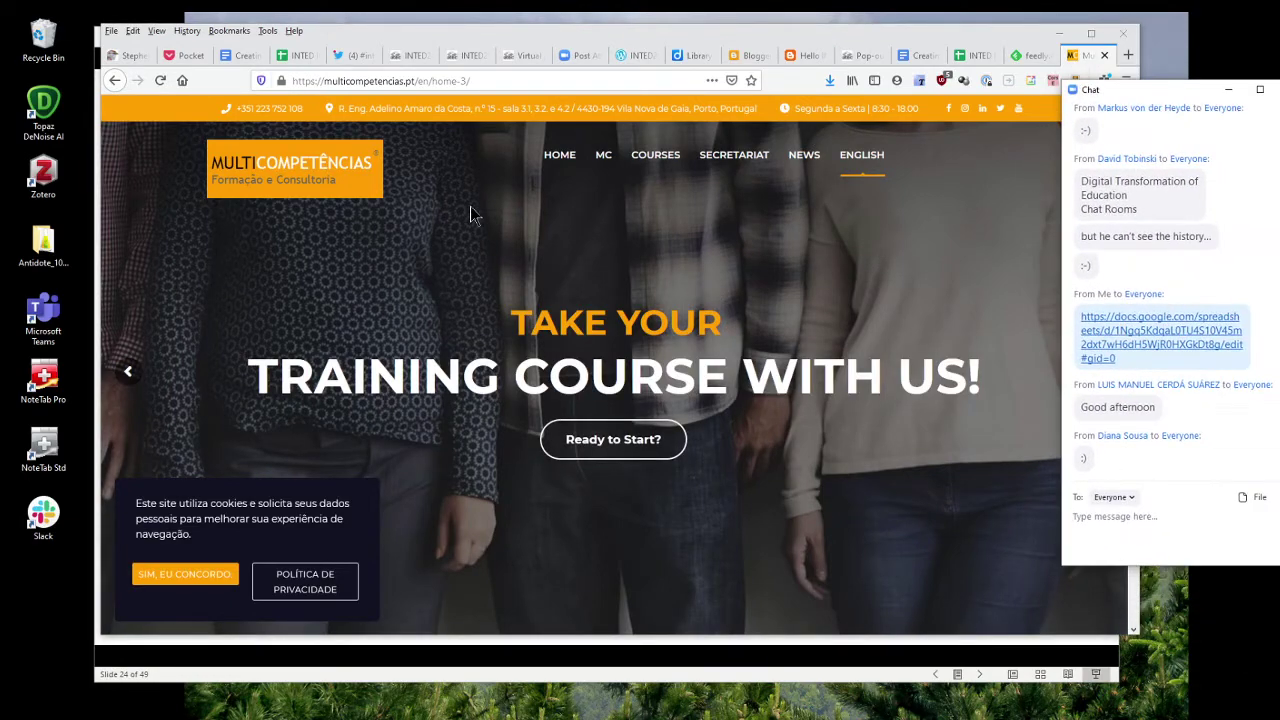
scroll(525, 260, down, 5)
scroll(523, 268, down, 10)
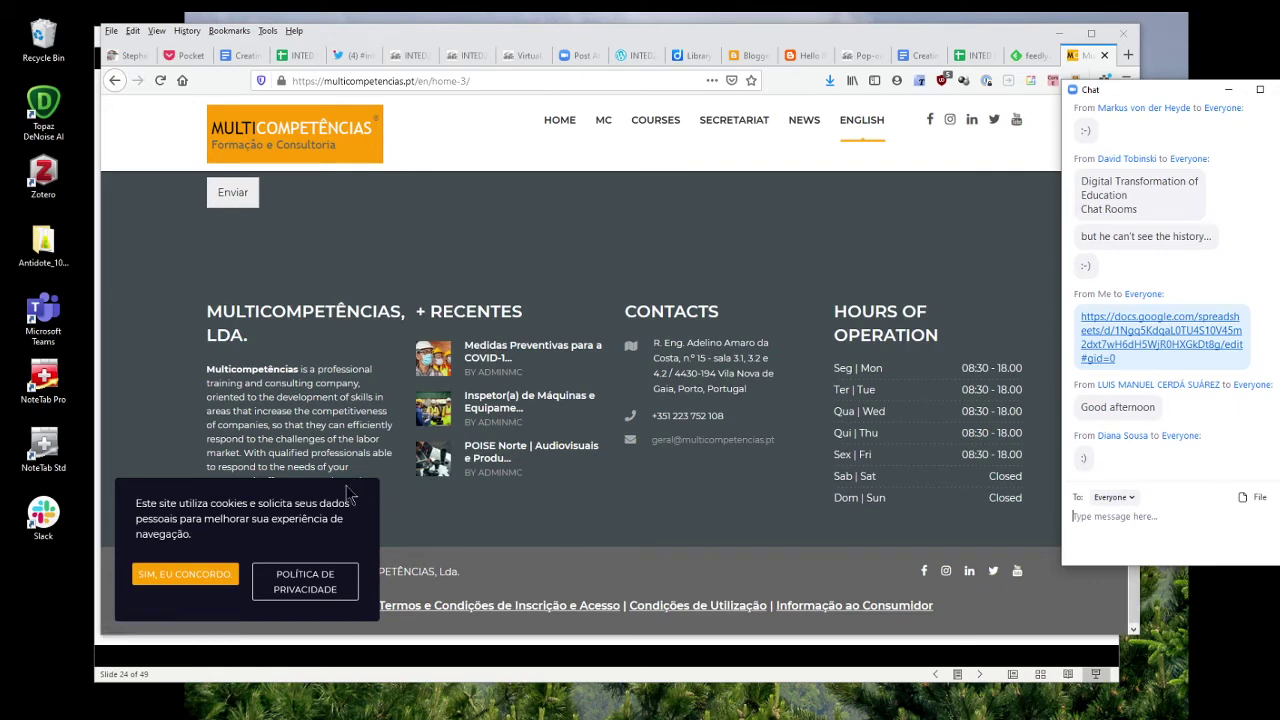
click(204, 580)
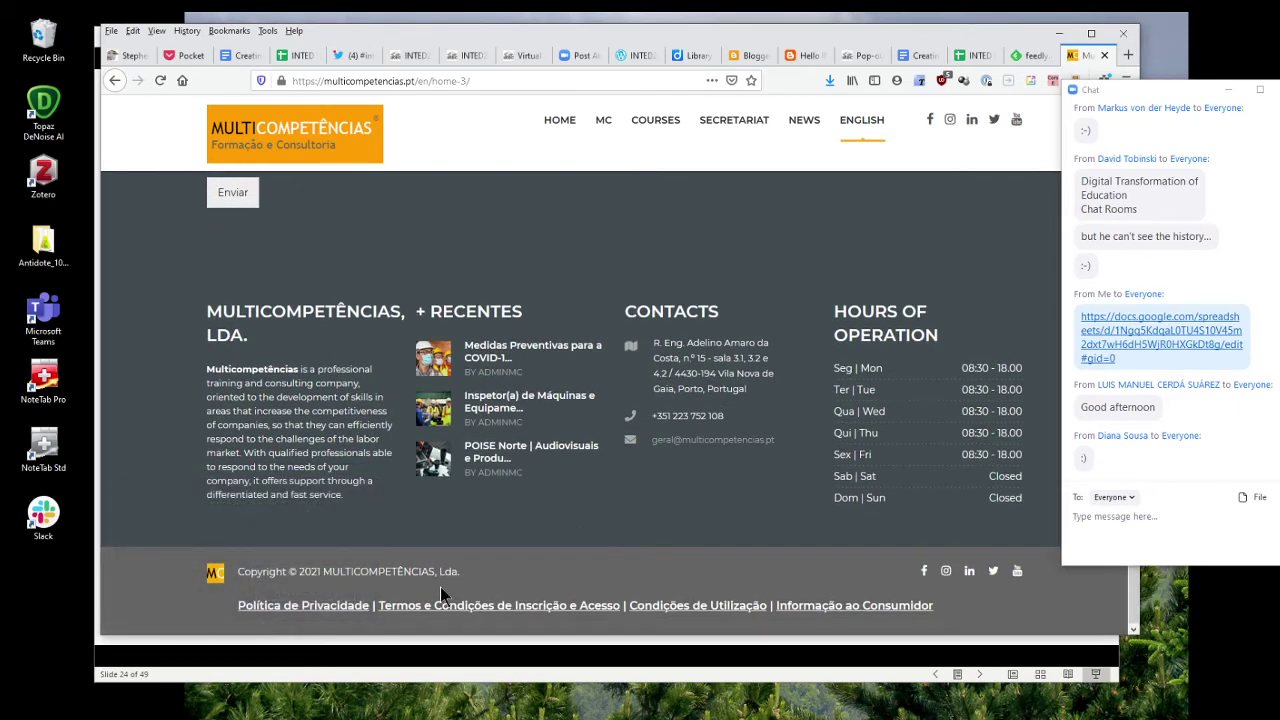
scroll(409, 586, up, 3)
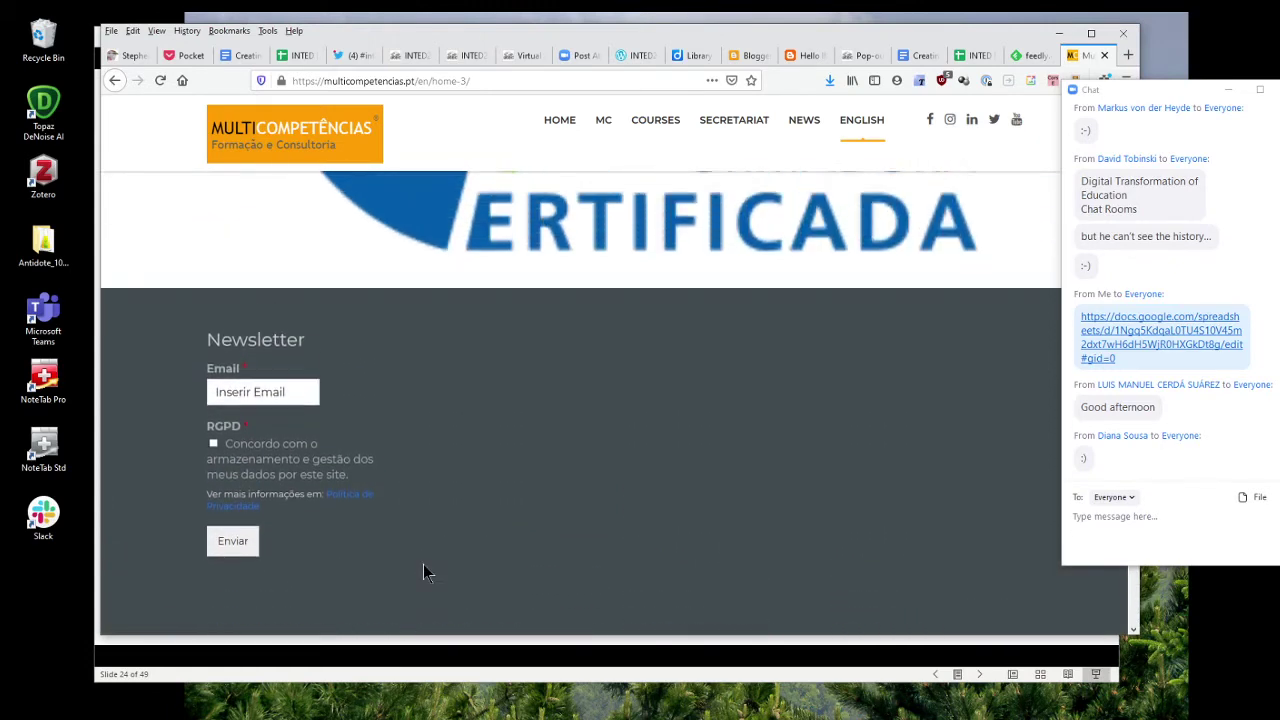
scroll(654, 566, up, 5)
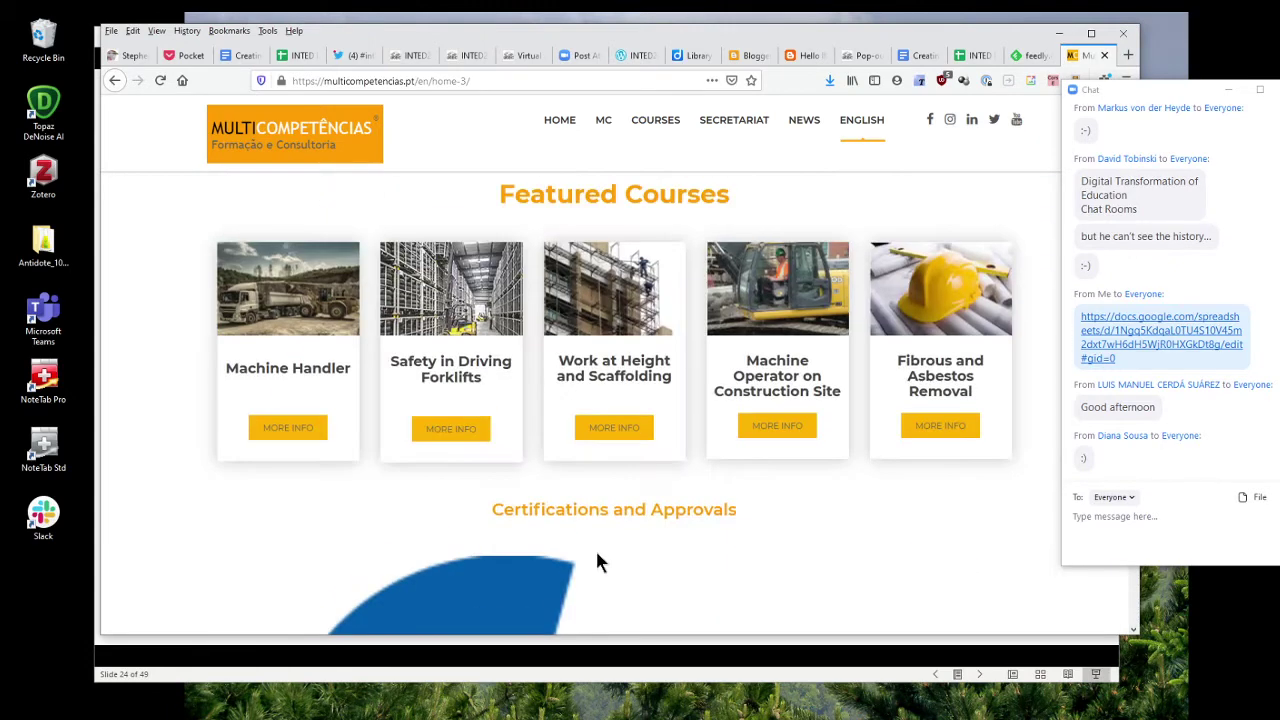
scroll(592, 551, up, 8)
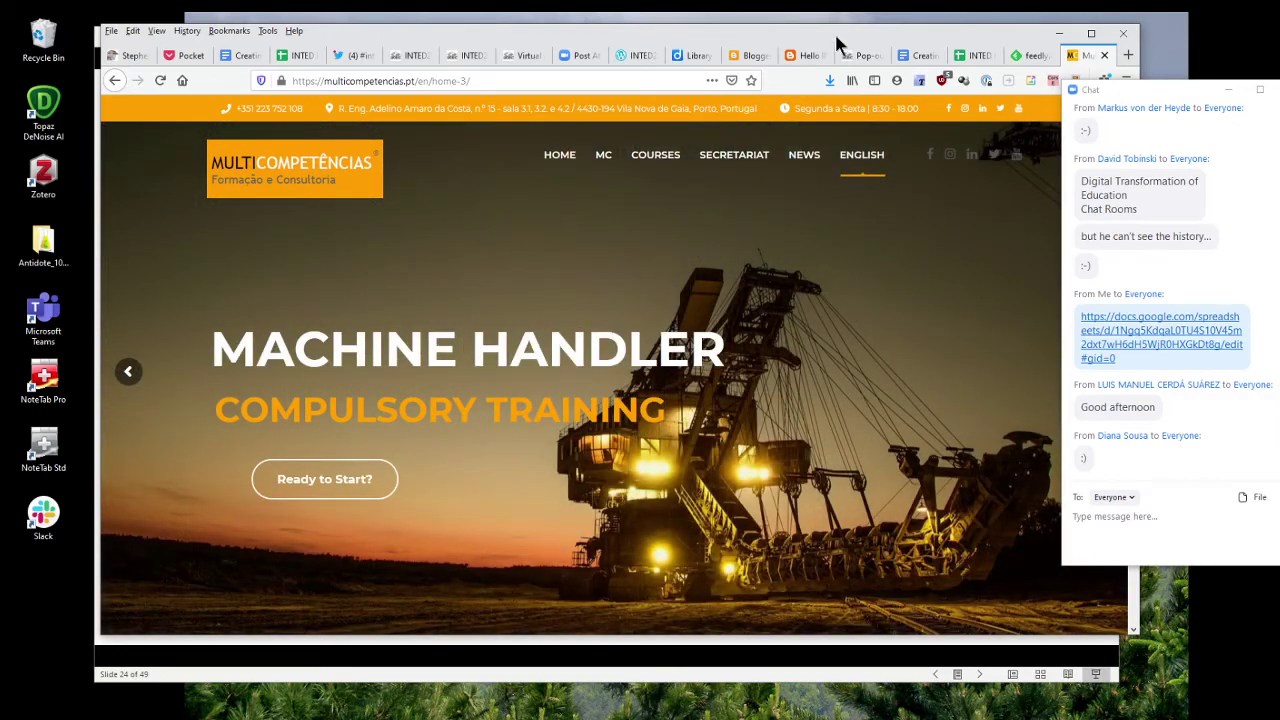
Switch back to Feedly's multicompetencias.pt results listing the two Multicompetências, Lda. sources.
click(1030, 56)
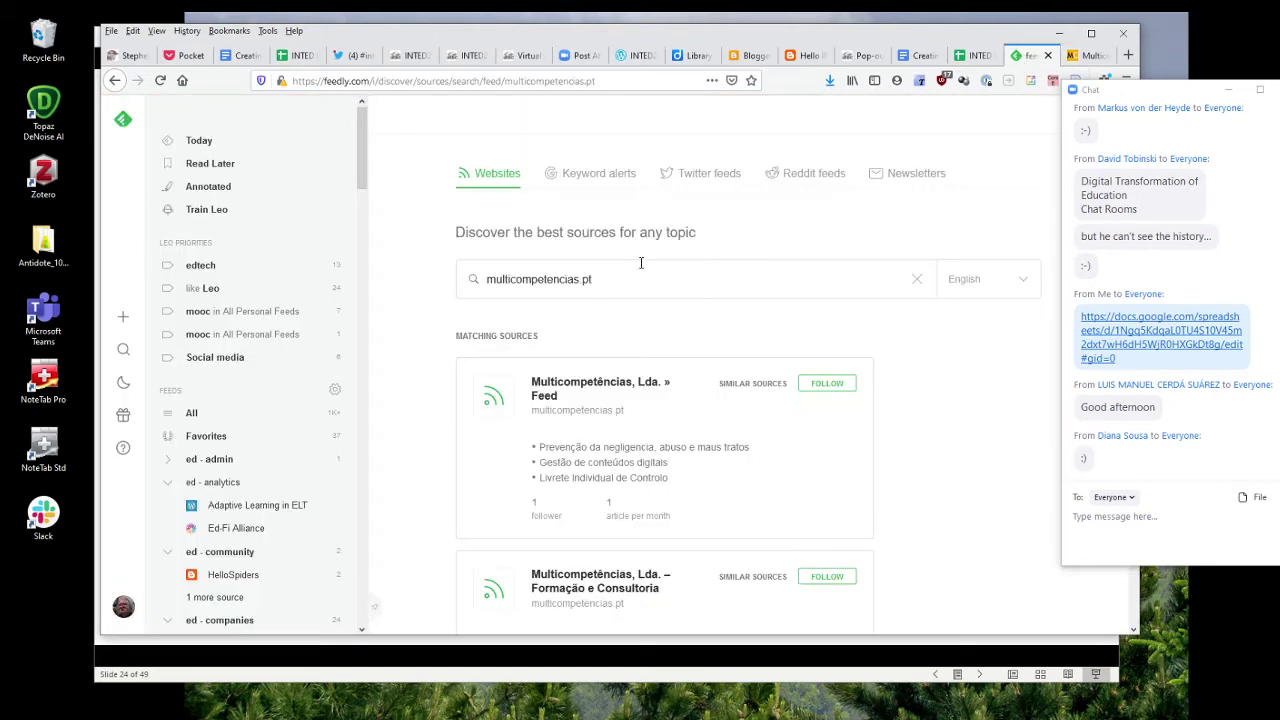